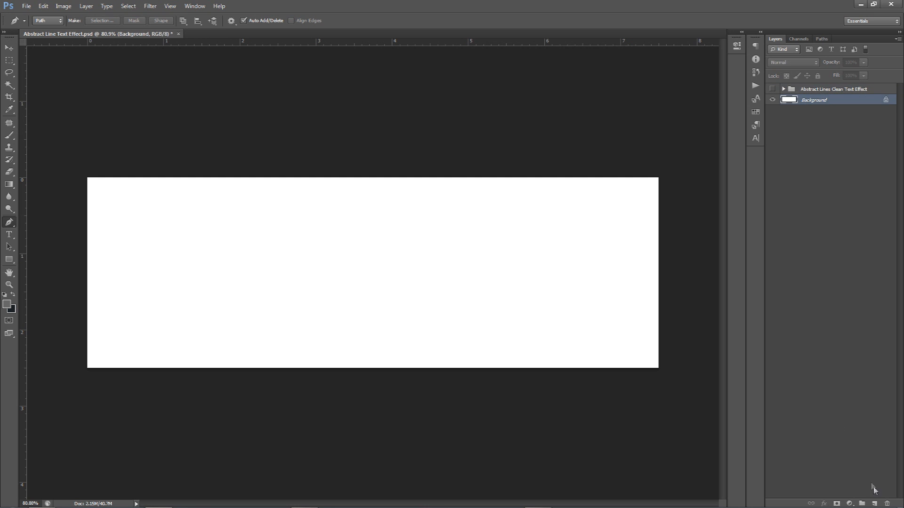
# Add a new layer above the Background and fill it with the dark background color #1d2124.
pyautogui.click(874, 503)
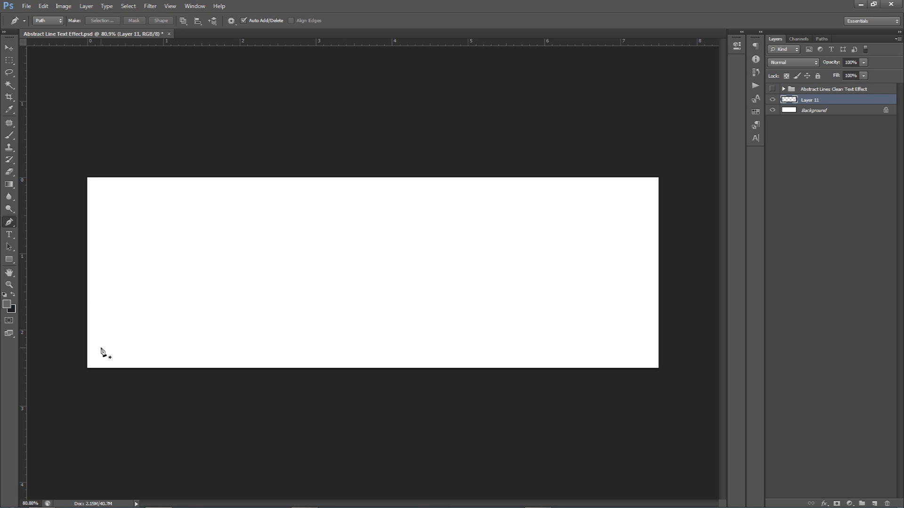
pyautogui.click(13, 310)
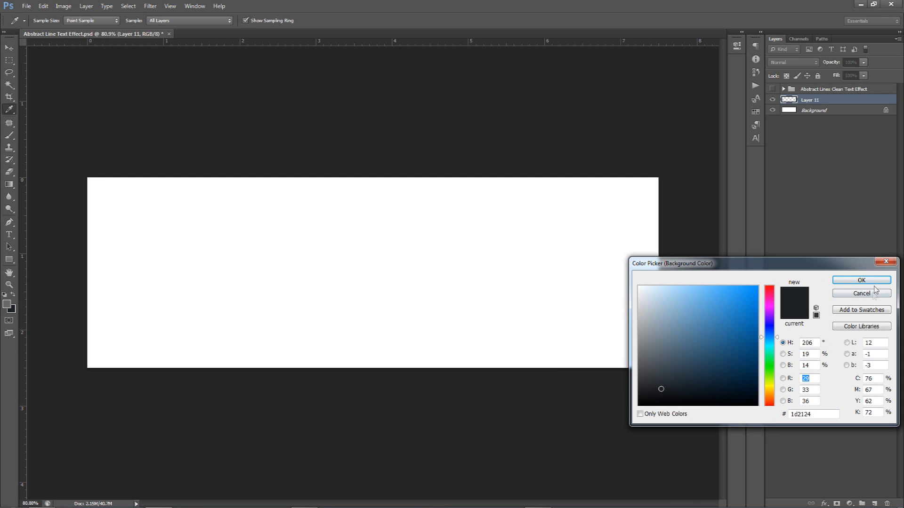
pyautogui.click(819, 416)
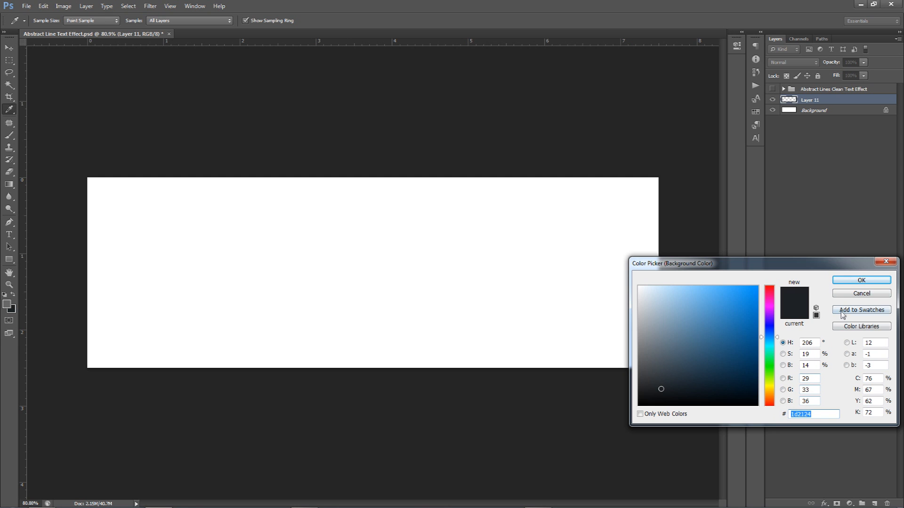
pyautogui.click(874, 282)
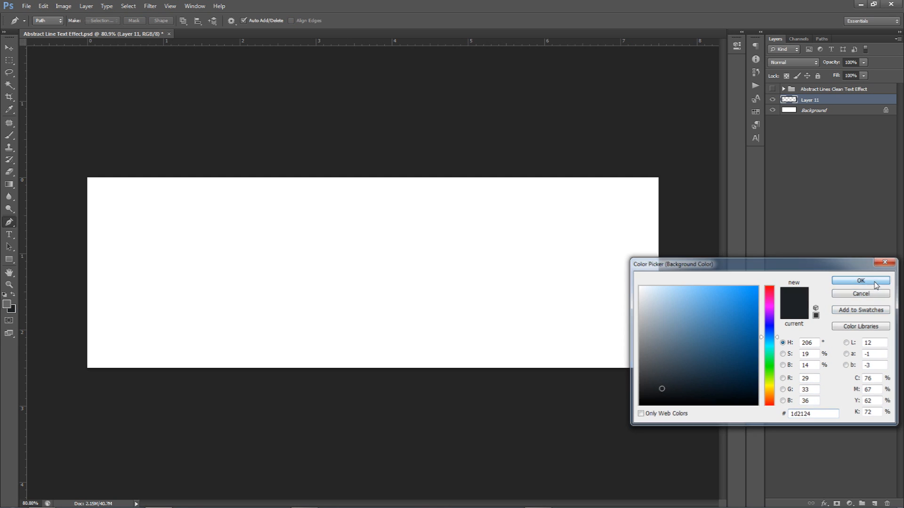
pyautogui.hotkey('ctrl', 'BackSpace')
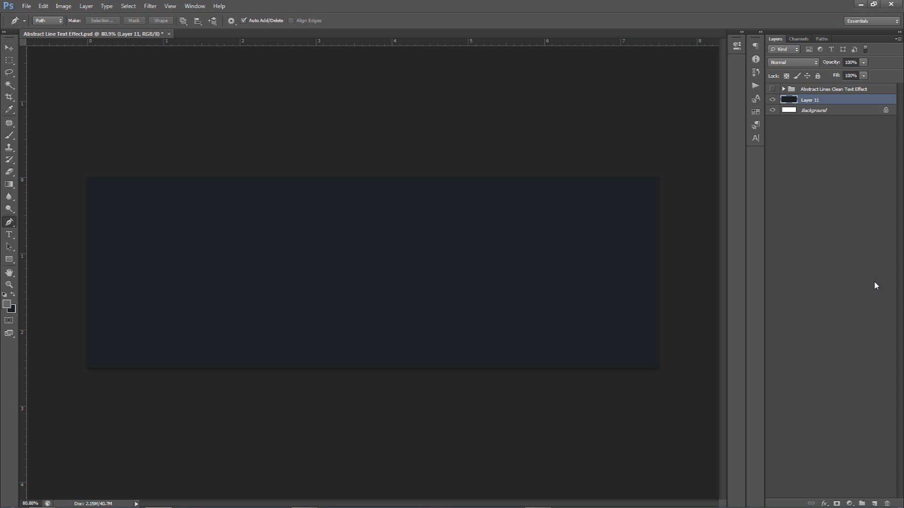
# Show the guides and add the text SESOHQ at their crossing in 25 pt Kenyan Coffee Regular.
pyautogui.hotkey('ctrl', ';')
pyautogui.press('t')
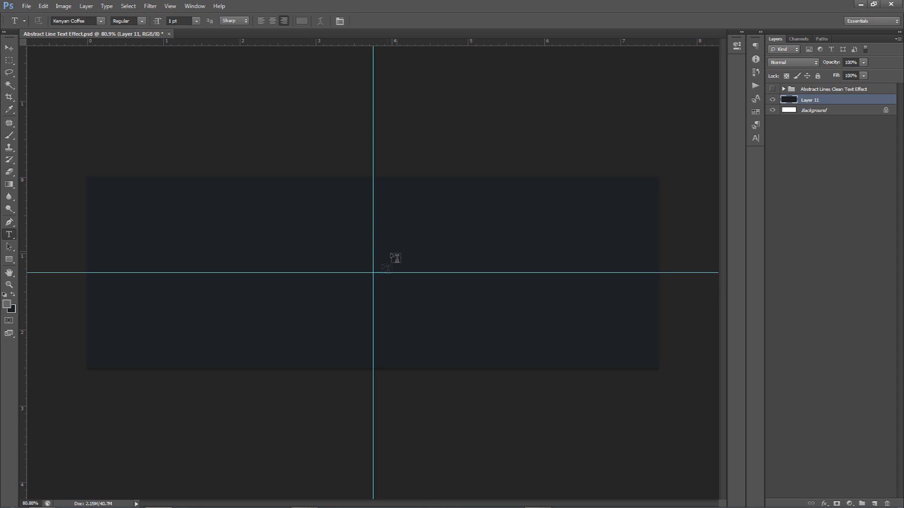
pyautogui.click(371, 279)
pyautogui.click(755, 138)
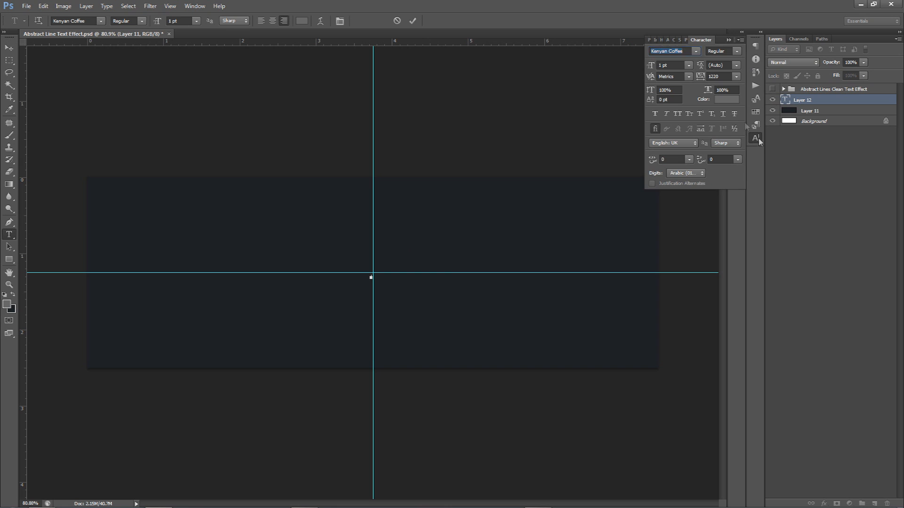
pyautogui.click(676, 66)
pyautogui.write('7')
pyautogui.press('Return')
pyautogui.scroll(3, 673, 71)
pyautogui.write('25')
pyautogui.press('Return')
pyautogui.click(33, 9)
pyautogui.click(377, 290)
pyautogui.press('Left')
pyautogui.press('Left')
# Set the tracking of the whole SESOHQ text to 0, recolor it near-white and commit it.
pyautogui.hotkey('ctrl', 'a')
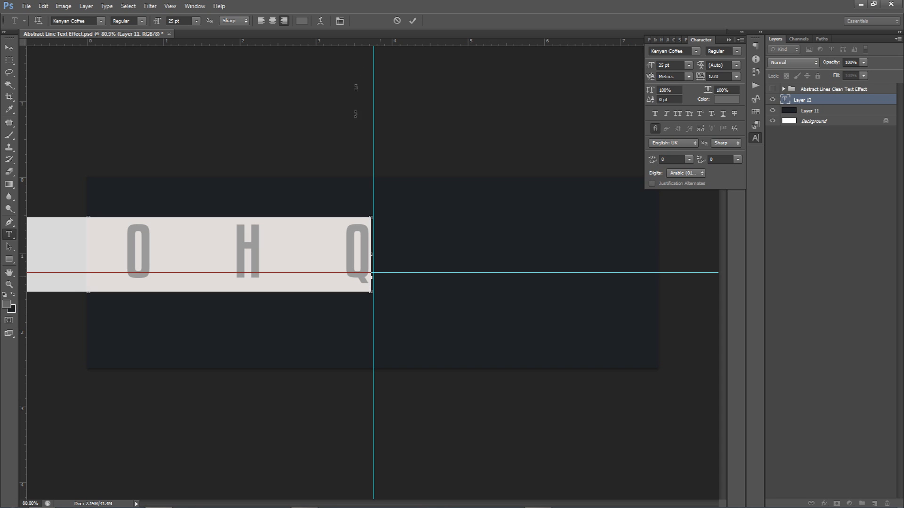
pyautogui.click(718, 77)
pyautogui.write('0')
pyautogui.press('Return')
pyautogui.click(727, 99)
pyautogui.moveTo(661, 317); pyautogui.dragTo(638, 286)
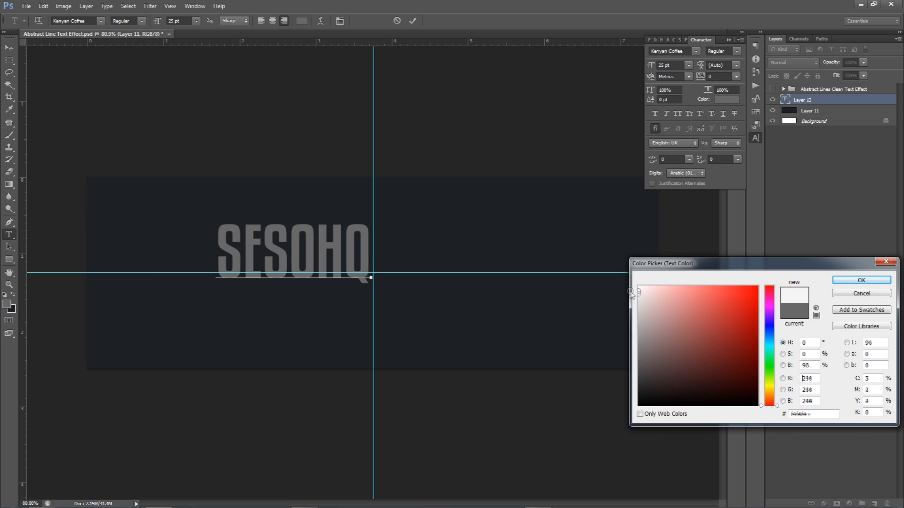
pyautogui.click(862, 280)
pyautogui.click(412, 21)
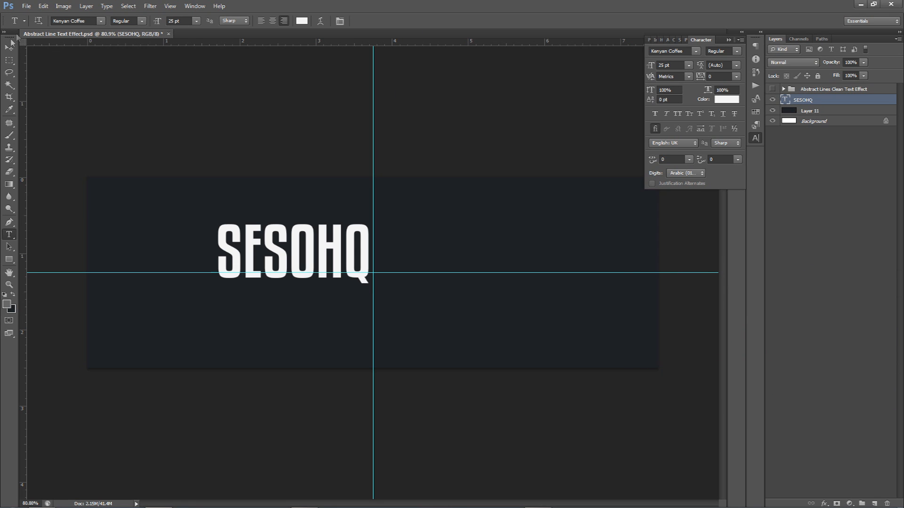
# Move the SESOHQ text to the centre of the canvas and hide the guides.
pyautogui.press('v')
pyautogui.moveTo(354, 210); pyautogui.dragTo(433, 229)
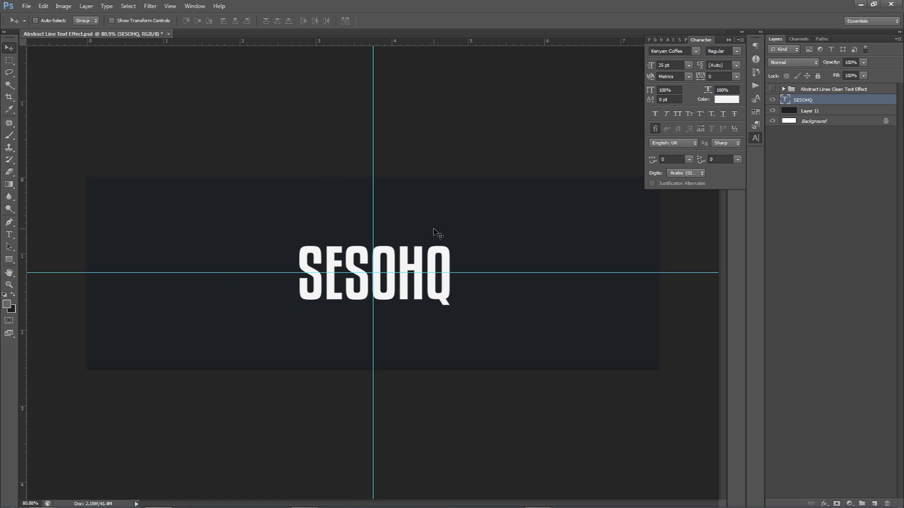
pyautogui.hotkey('ctrl', ';')
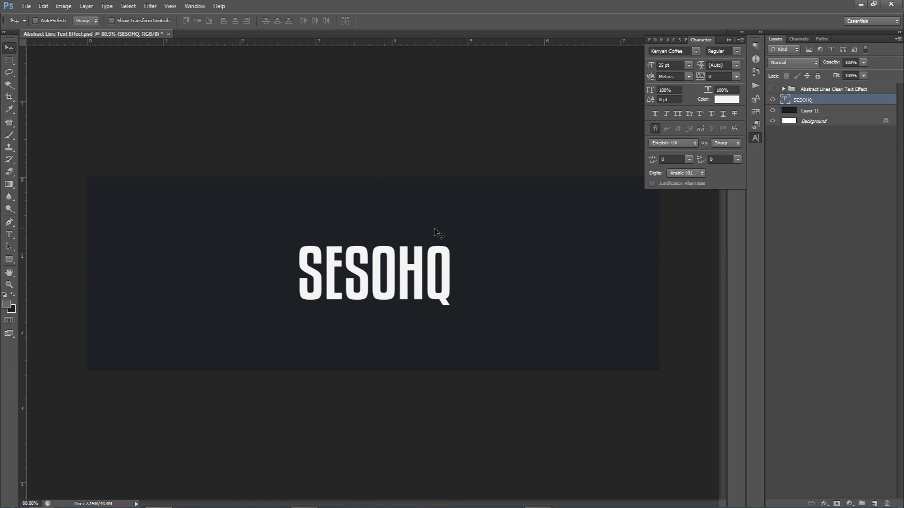
pyautogui.press('Left')
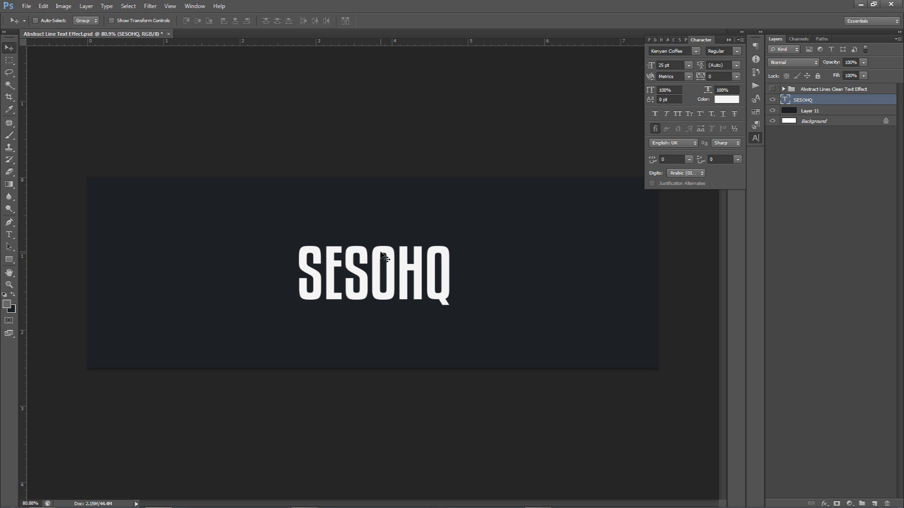
# Add a new layer above the text and make a thin full-width rectangular selection just above the lettering.
pyautogui.scroll(5, 384, 257)
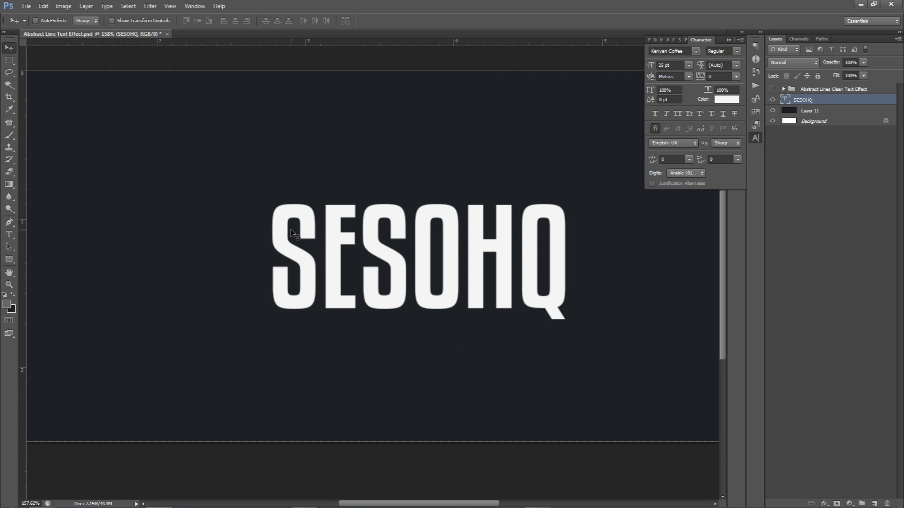
pyautogui.press('m')
pyautogui.scroll(-5, 326, 225)
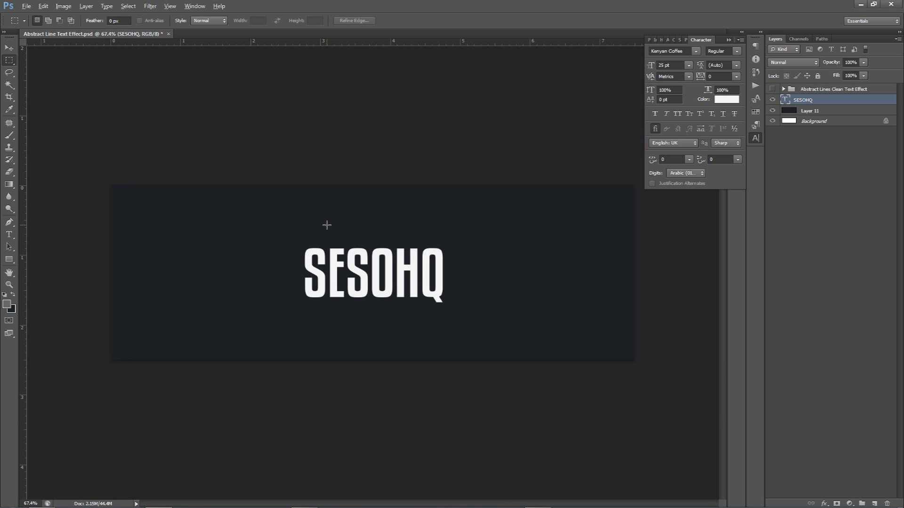
pyautogui.scroll(1, 320, 218)
pyautogui.click(756, 138)
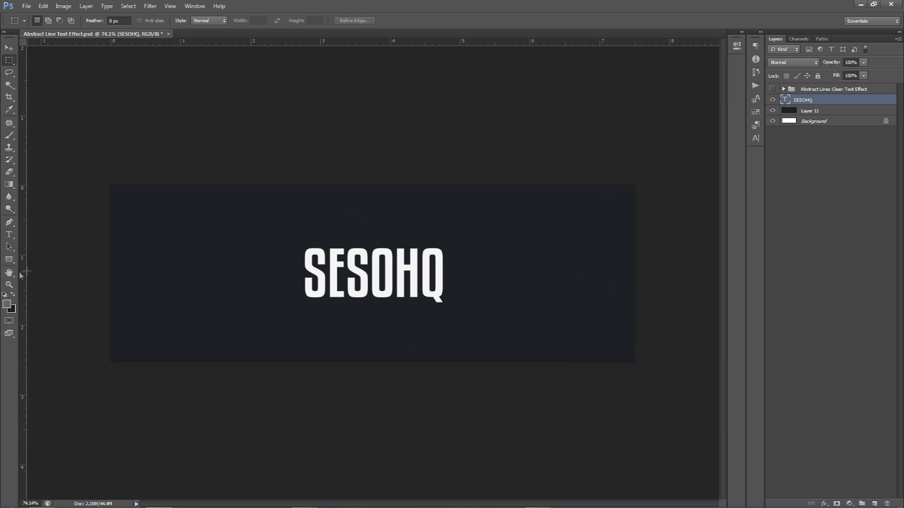
pyautogui.click(10, 260)
pyautogui.click(9, 59)
pyautogui.rightClick(9, 60)
pyautogui.click(818, 103)
pyautogui.click(874, 503)
pyautogui.moveTo(105, 214); pyautogui.dragTo(672, 220)
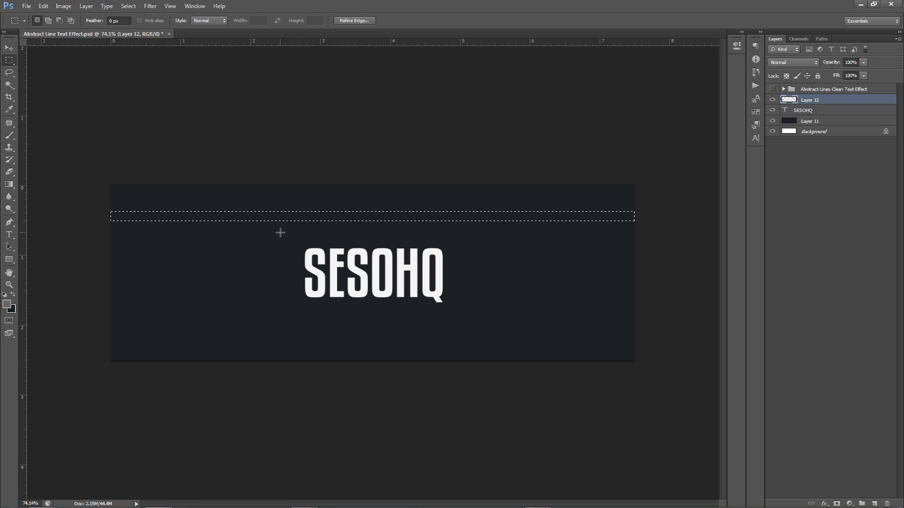
pyautogui.moveTo(357, 219); pyautogui.dragTo(355, 225)
pyautogui.moveTo(337, 224); pyautogui.dragTo(341, 224)
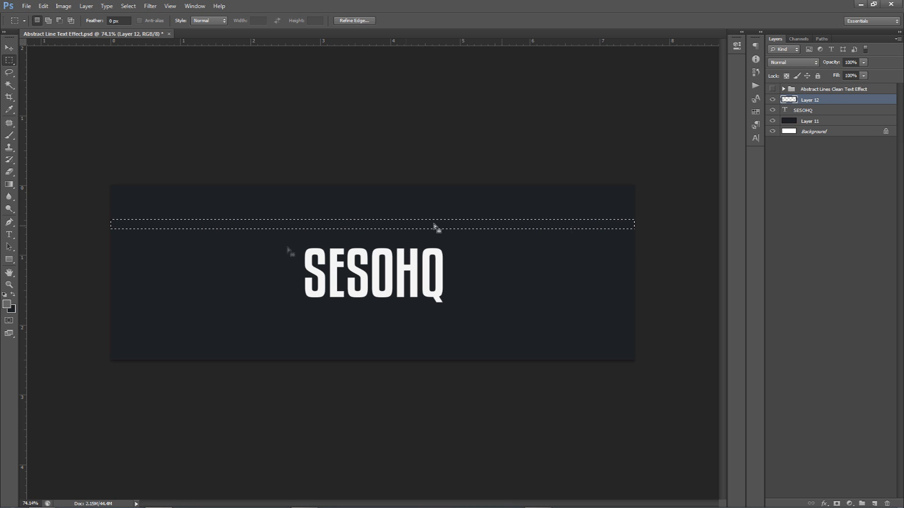
# Fill the strip selection with the grey foreground color #686868.
pyautogui.click(5, 306)
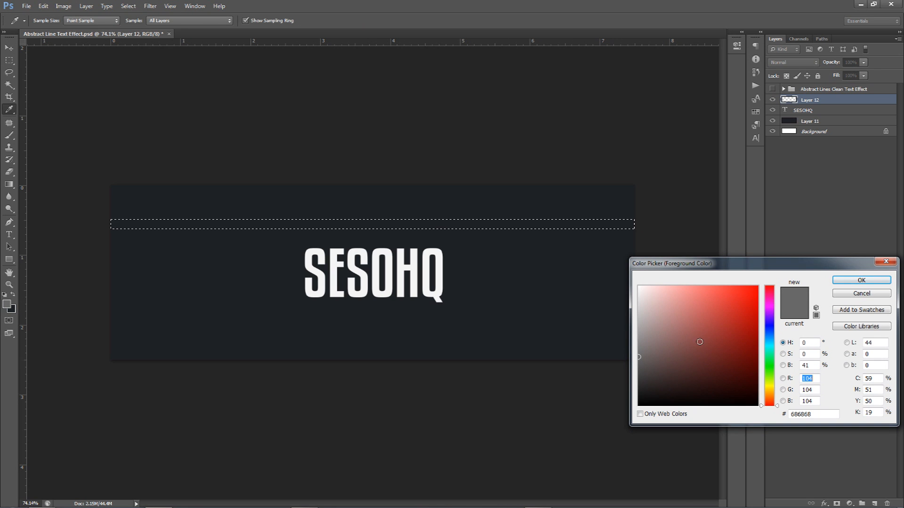
pyautogui.click(847, 281)
pyautogui.hotkey('alt', 'BackSpace')
# Fill the strip selection with grey #676767 in Normal mode at 100% opacity, and deselect.
pyautogui.rightClick(473, 229)
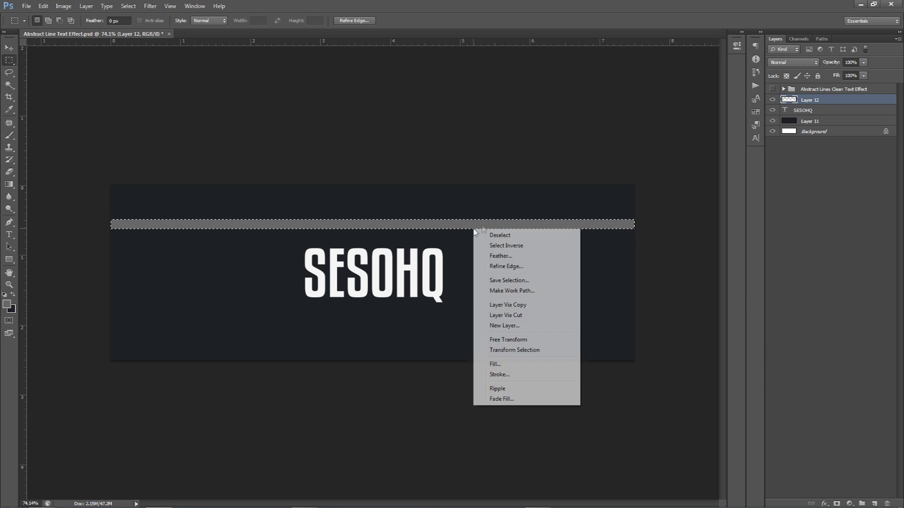
pyautogui.click(495, 364)
pyautogui.click(440, 154)
pyautogui.click(434, 178)
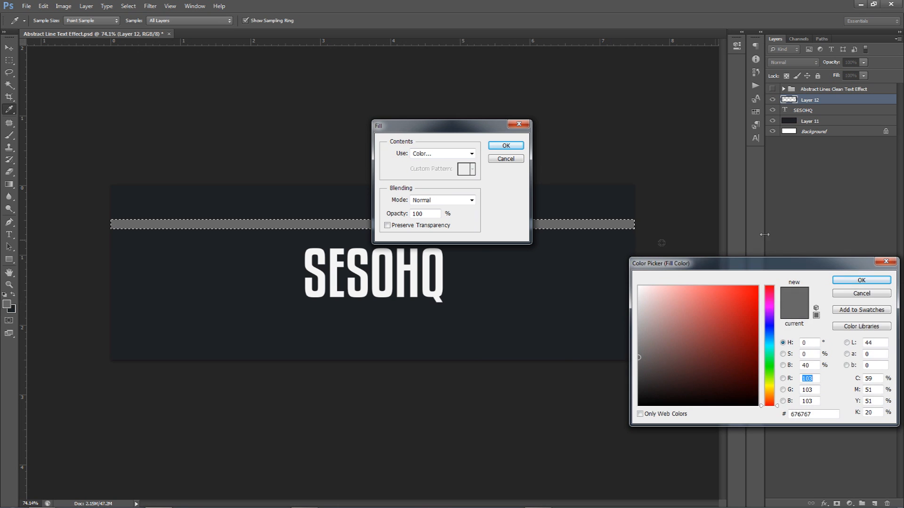
pyautogui.click(861, 280)
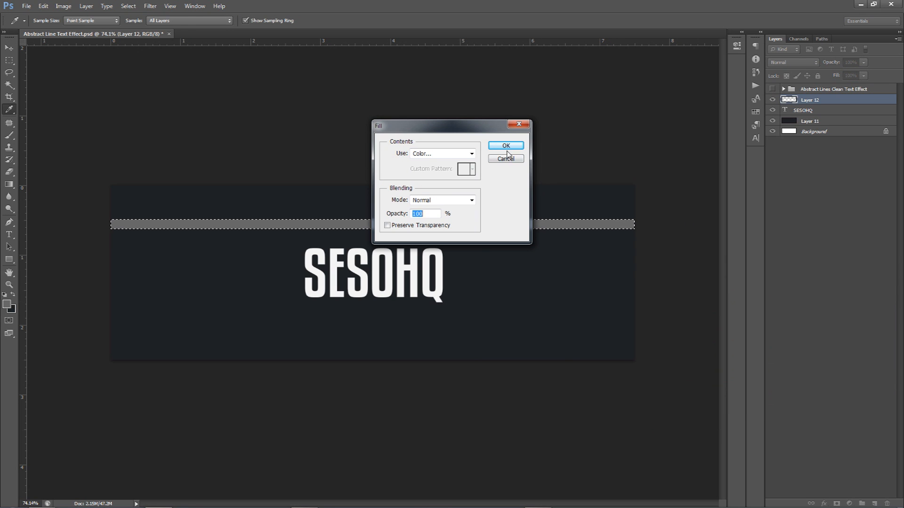
pyautogui.click(506, 147)
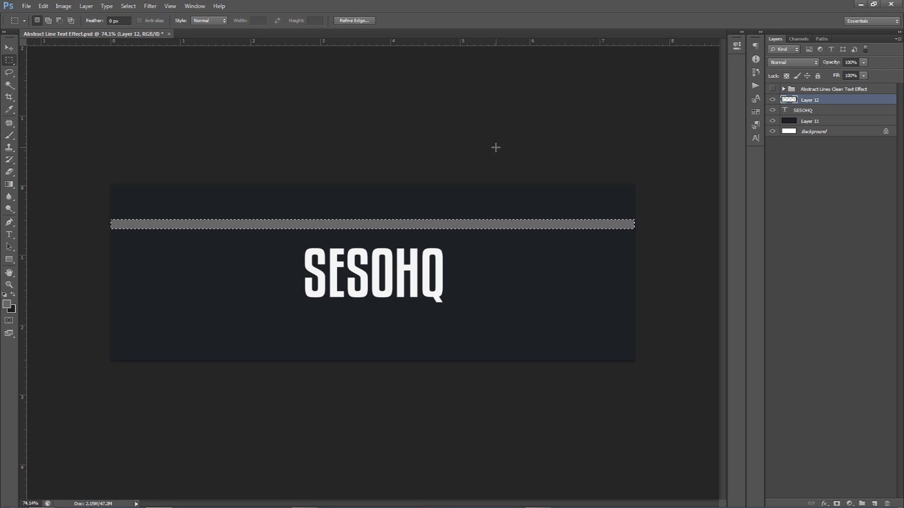
pyautogui.hotkey('ctrl', 'd')
# Move the grey bar up, farther from the text, and rename its layer DUP.
pyautogui.press('v')
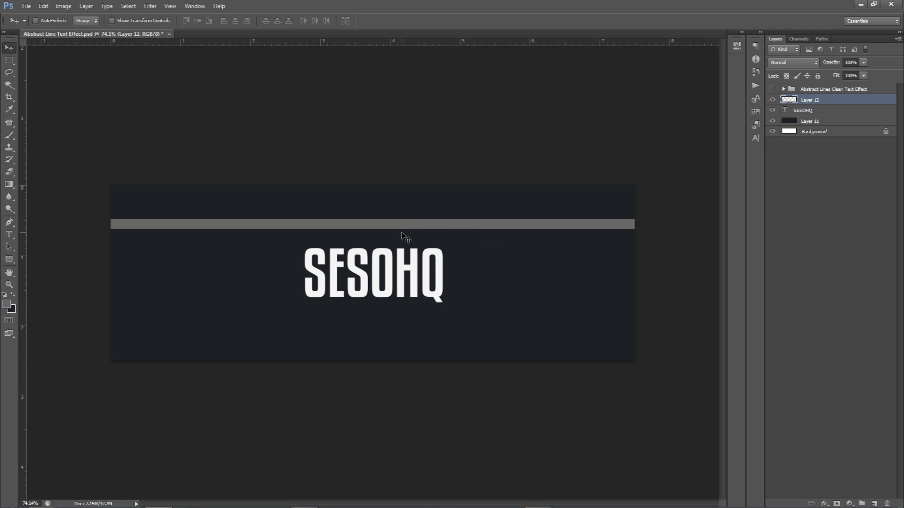
pyautogui.moveTo(400, 231); pyautogui.dragTo(401, 212)
pyautogui.doubleClick(810, 100)
pyautogui.write('DUP')
pyautogui.press('Return')
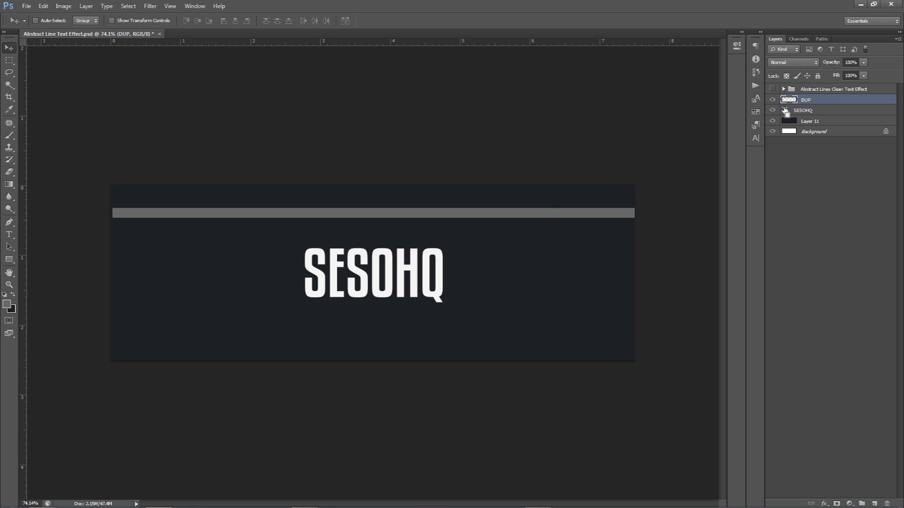
# Duplicate the DUP layer and hide the original as a reusable bar.
pyautogui.rightClick(829, 101)
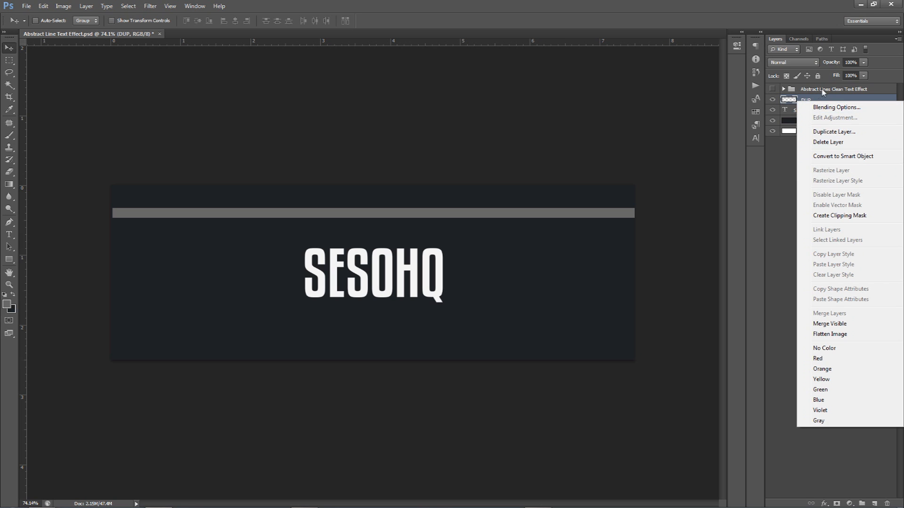
pyautogui.press('Escape')
pyautogui.hotkey('ctrl', 'j')
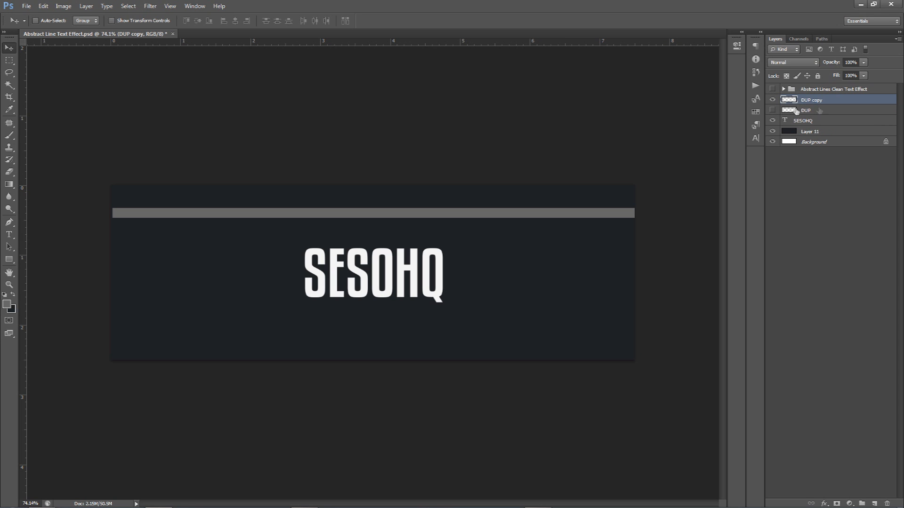
pyautogui.click(822, 111)
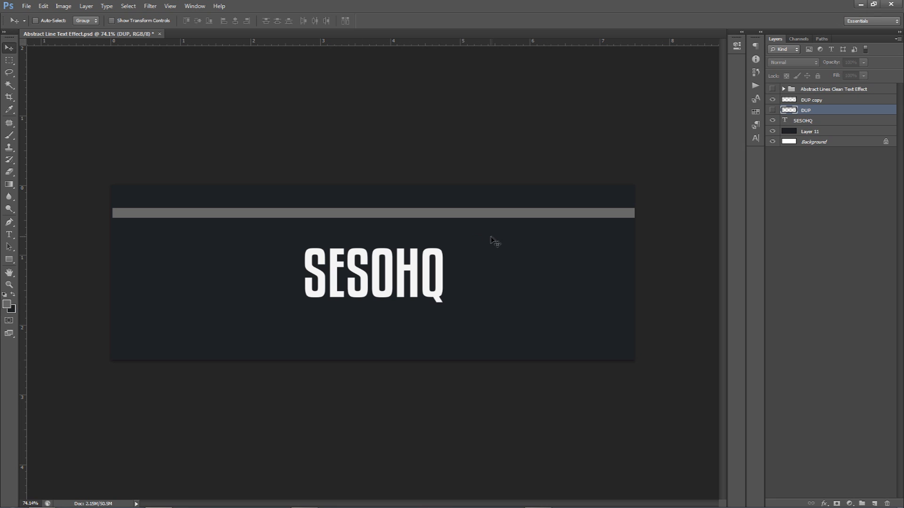
# Move the DUP copy bar down close to the text and rotate it 45° so it crosses the lettering diagonally.
pyautogui.click(812, 104)
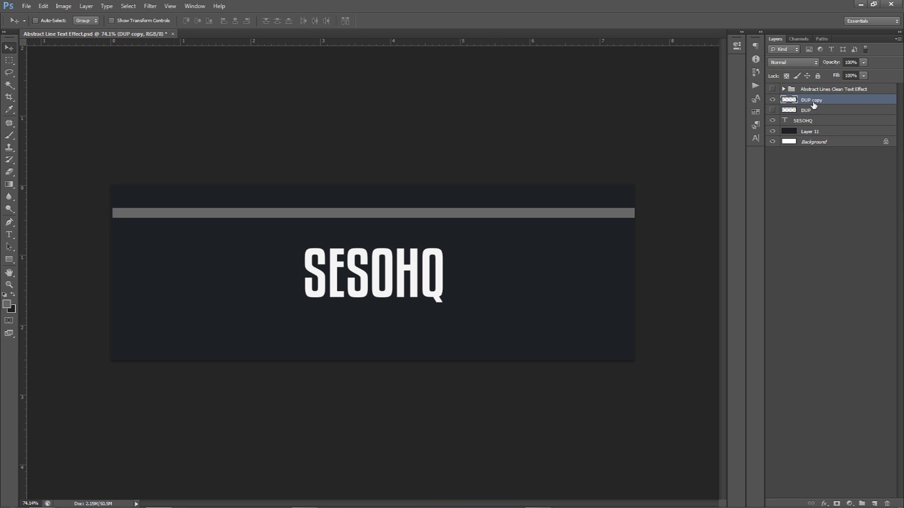
pyautogui.moveTo(485, 240); pyautogui.dragTo(474, 259)
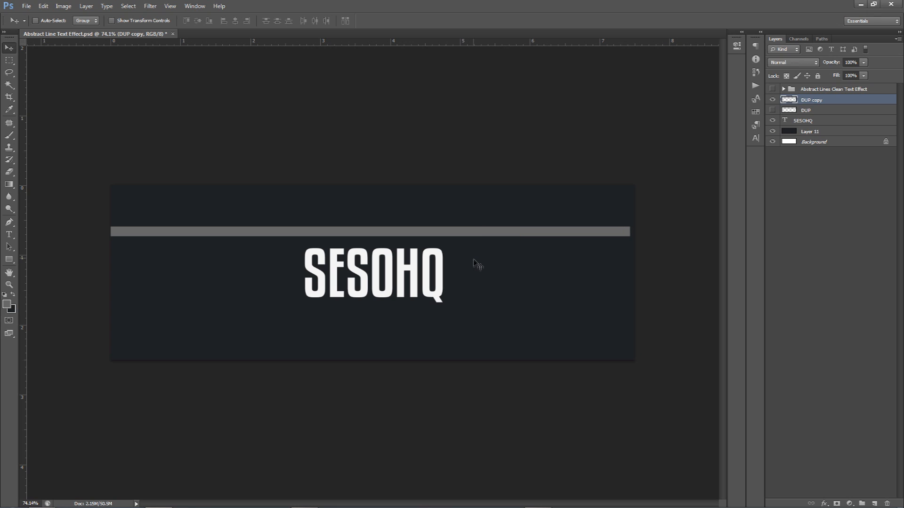
pyautogui.hotkey('ctrl', 't')
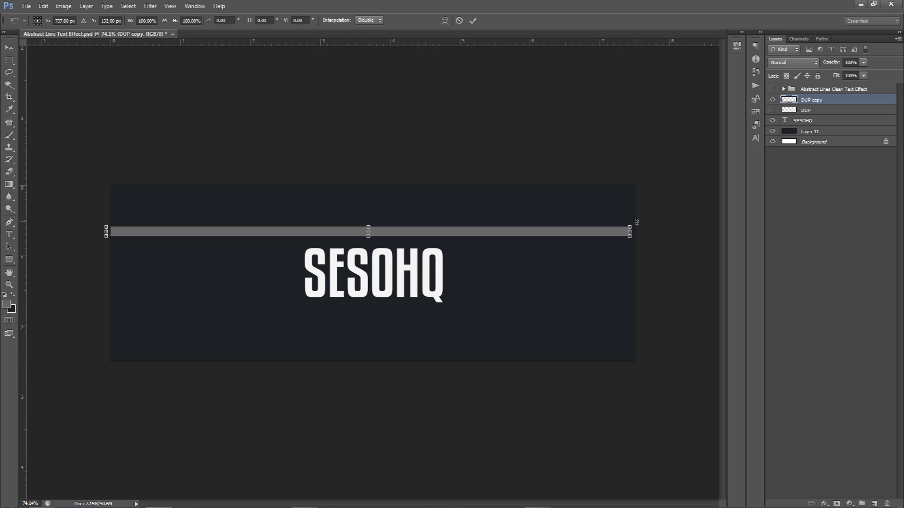
pyautogui.moveTo(637, 220); pyautogui.dragTo(566, 393)
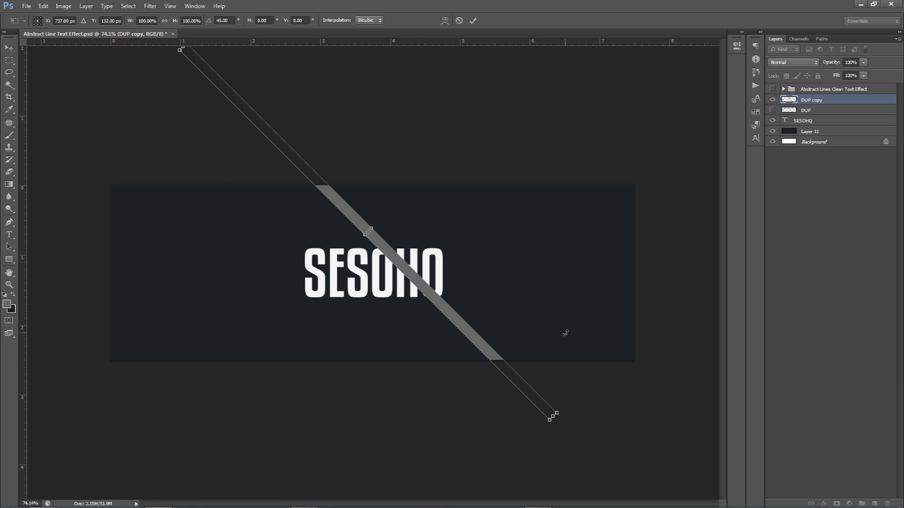
pyautogui.press('Return')
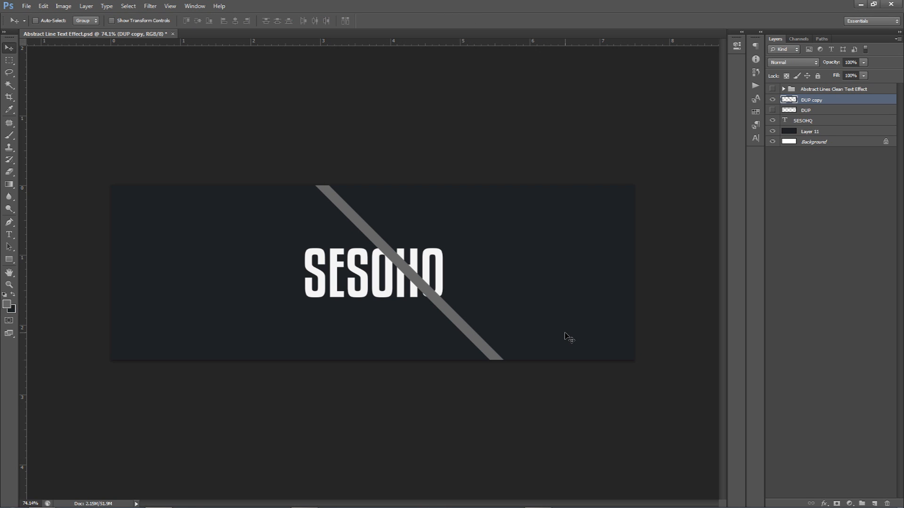
# Duplicate the hidden DUP layer again and make the second copy visible.
pyautogui.click(815, 113)
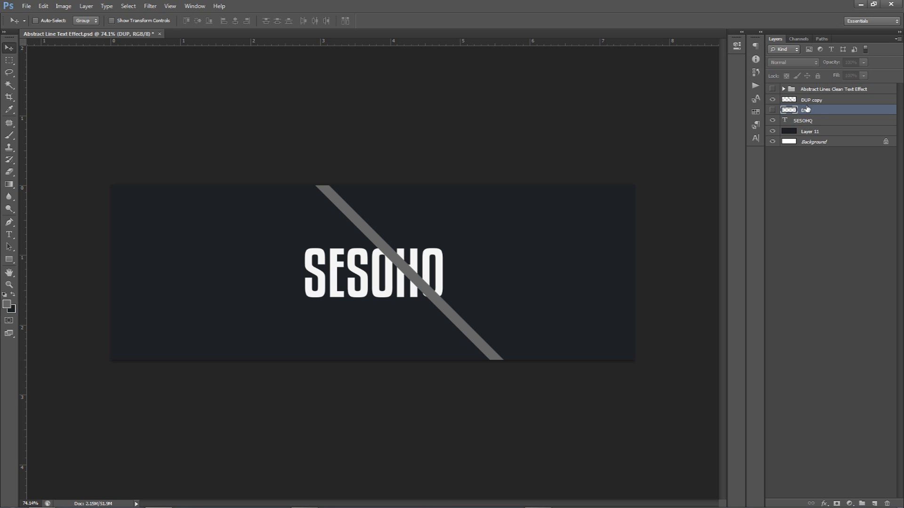
pyautogui.hotkey('ctrl', 'j')
pyautogui.click(772, 110)
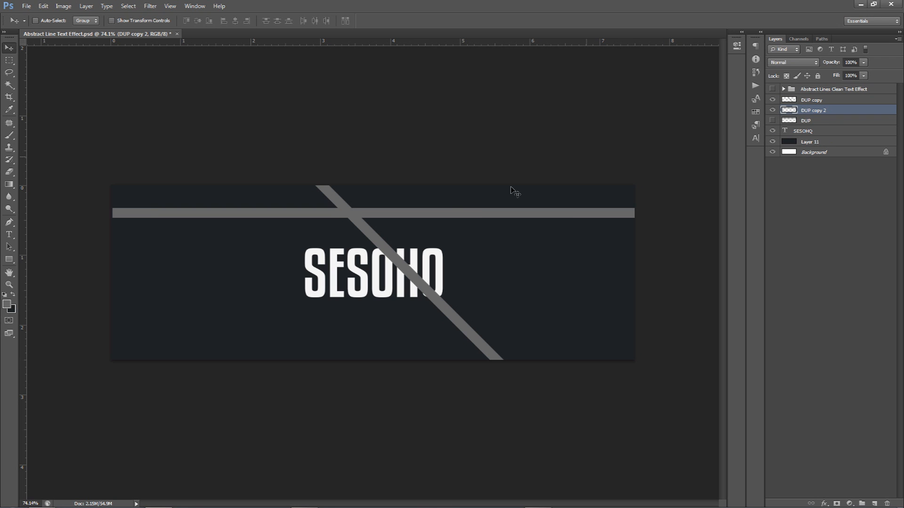
# Move the horizontal bar down and right over the Q, and shift the diagonal bar left across the O.
pyautogui.moveTo(420, 216); pyautogui.dragTo(681, 301)
pyautogui.moveTo(494, 275); pyautogui.dragTo(386, 269)
pyautogui.click(818, 100)
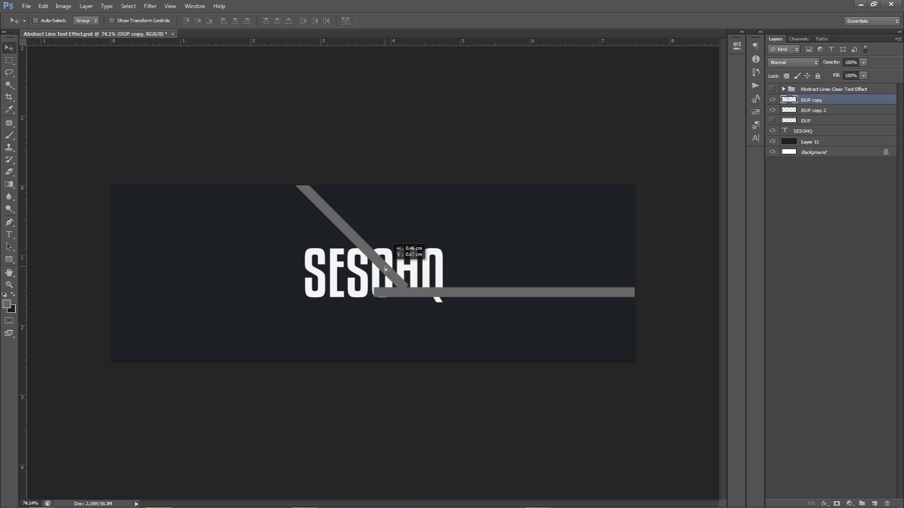
pyautogui.moveTo(385, 269); pyautogui.dragTo(385, 269)
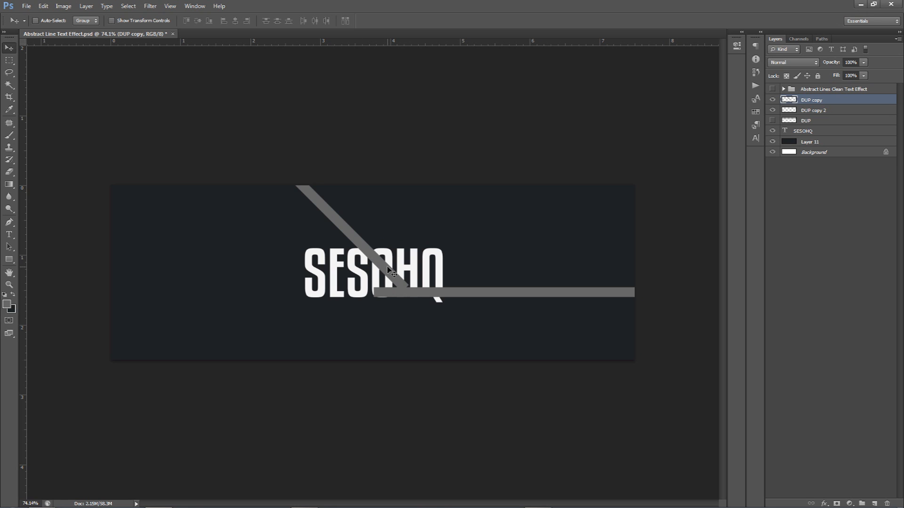
# Move the horizontal bar DUP copy 2 so its left end joins the lower end of the diagonal bar without a gap.
pyautogui.click(814, 110)
pyautogui.scroll(10, 403, 295)
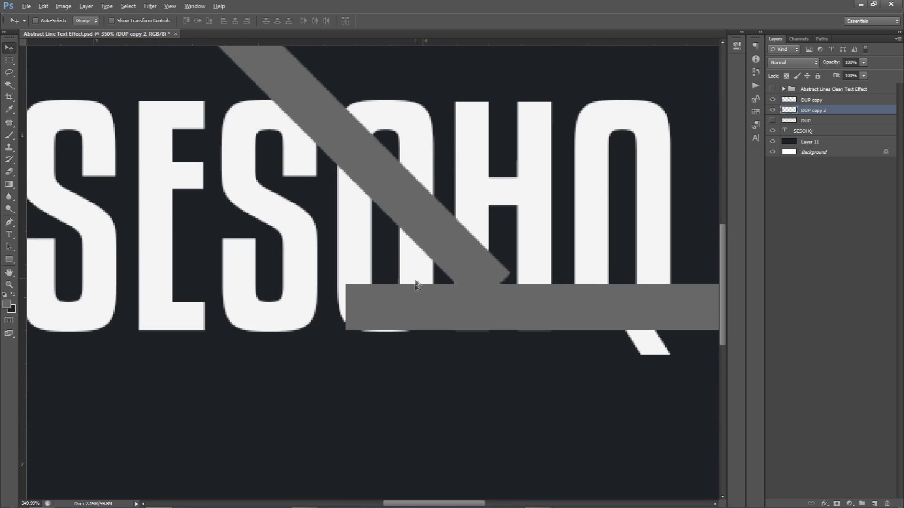
pyautogui.moveTo(328, 314); pyautogui.dragTo(526, 264)
pyautogui.moveTo(525, 276); pyautogui.dragTo(520, 275)
pyautogui.scroll(-4, 538, 314)
pyautogui.scroll(-12, 539, 315)
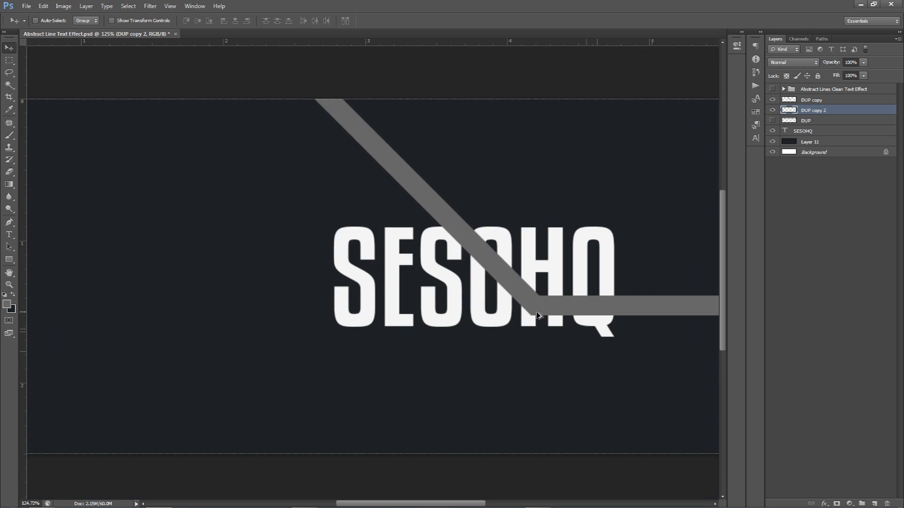
pyautogui.scroll(5, 383, 284)
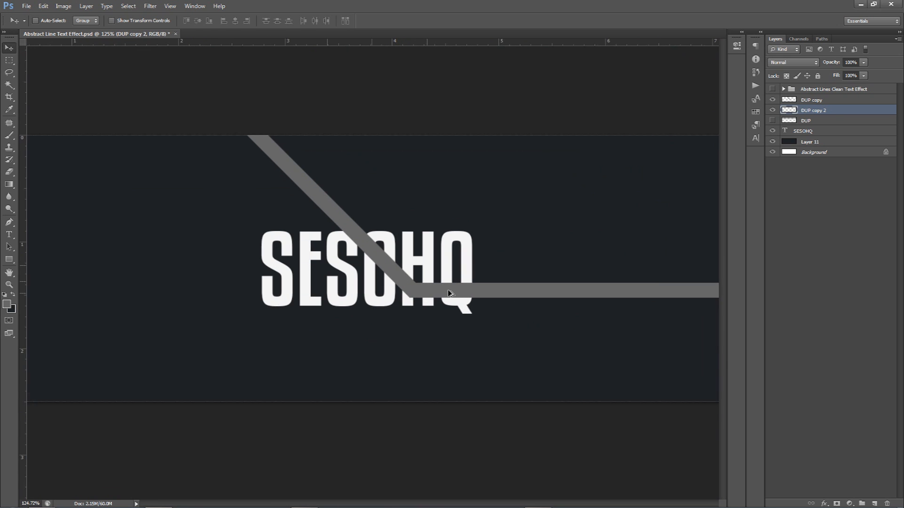
# Select both DUP copy bars and fine-tune their vertical position together over the lettering.
pyautogui.keyDown('ctrl'); pyautogui.click(819, 101); pyautogui.keyUp('ctrl')
pyautogui.moveTo(481, 288); pyautogui.dragTo(478, 279)
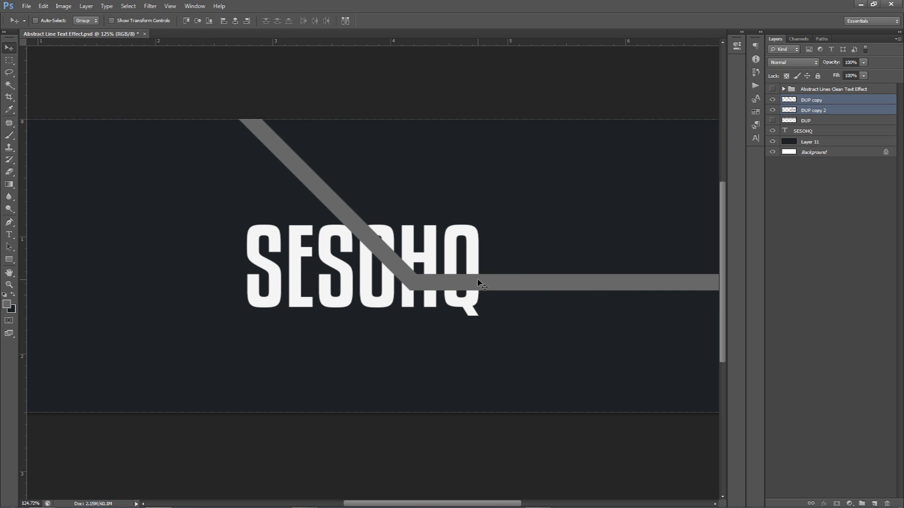
pyautogui.press('Down')
pyautogui.press('Down')
pyautogui.press('Down')
pyautogui.press('Down')
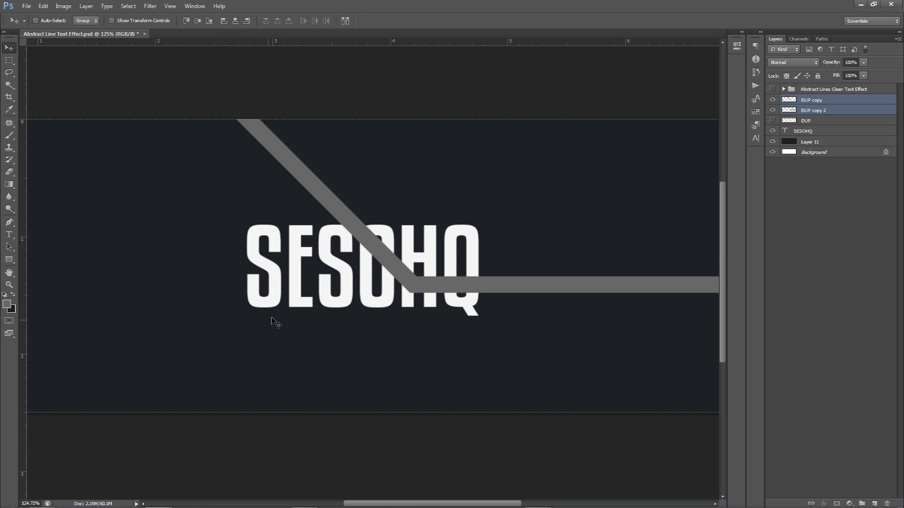
# Group the two joined bar layers and name the group Step 1.
pyautogui.scroll(-3, 283, 315)
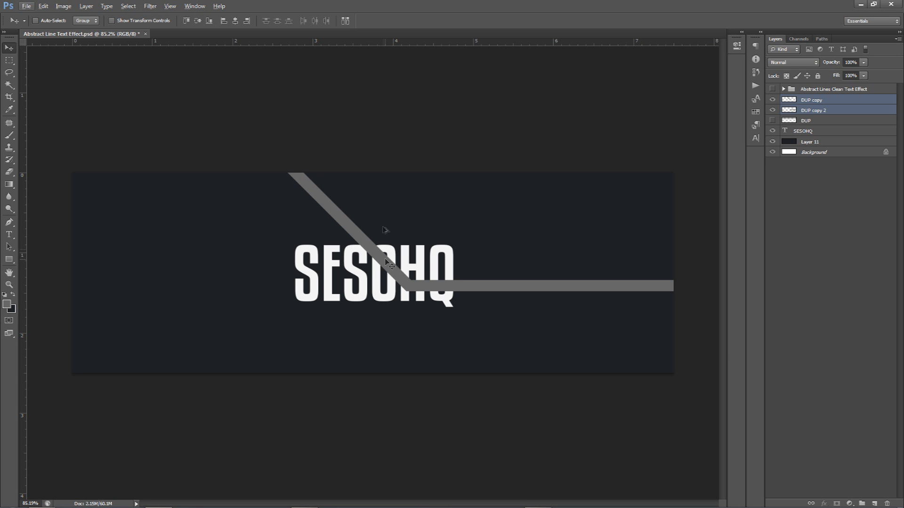
pyautogui.scroll(9, 350, 251)
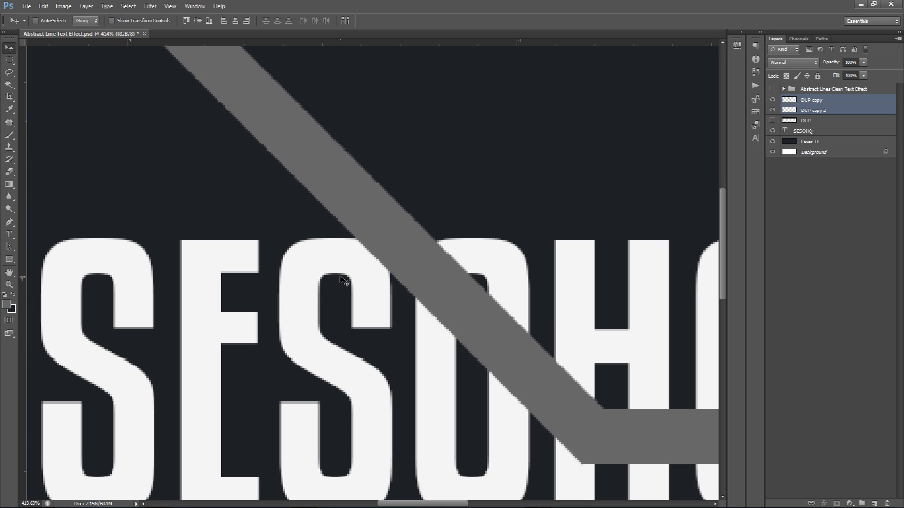
pyautogui.moveTo(555, 353); pyautogui.dragTo(486, 255)
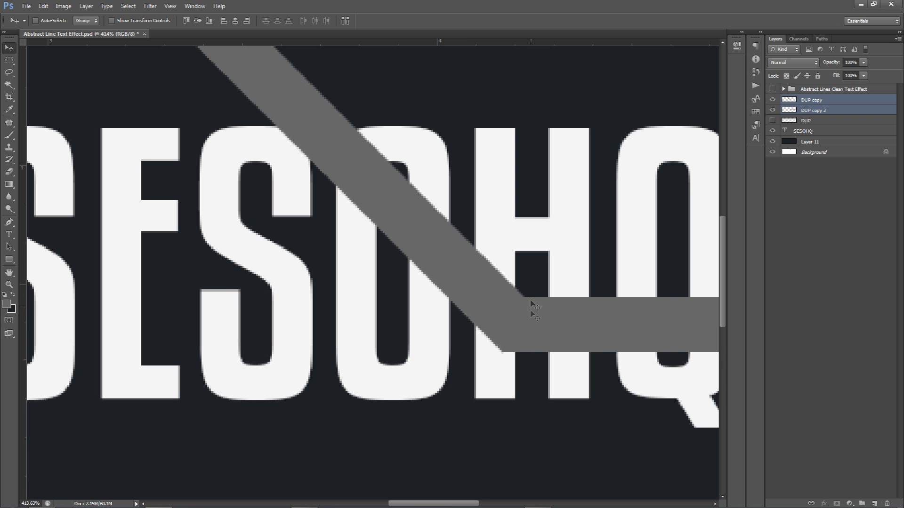
pyautogui.moveTo(534, 301); pyautogui.dragTo(346, 291)
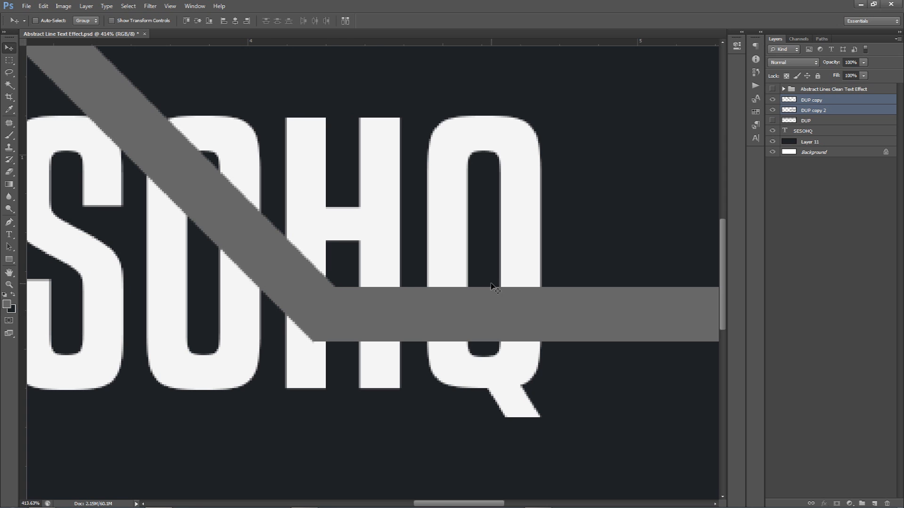
pyautogui.scroll(-5, 488, 285)
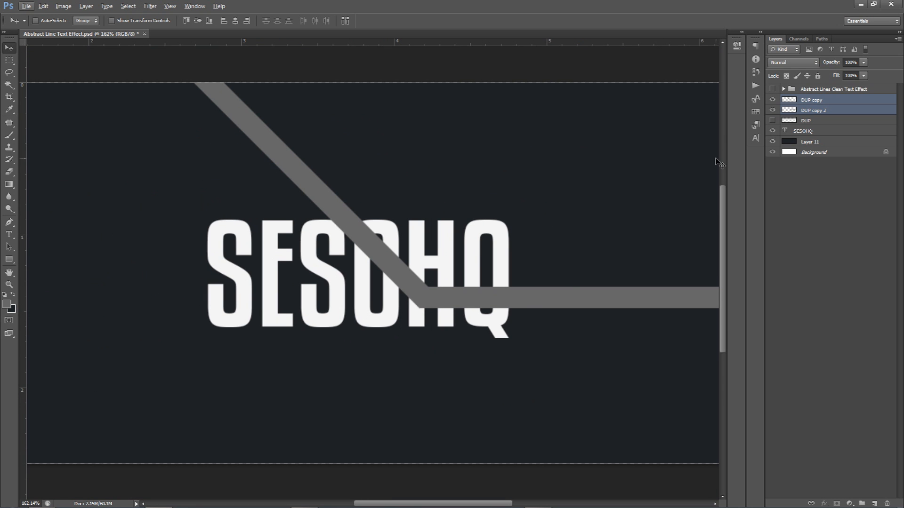
pyautogui.hotkey('ctrl', 'g')
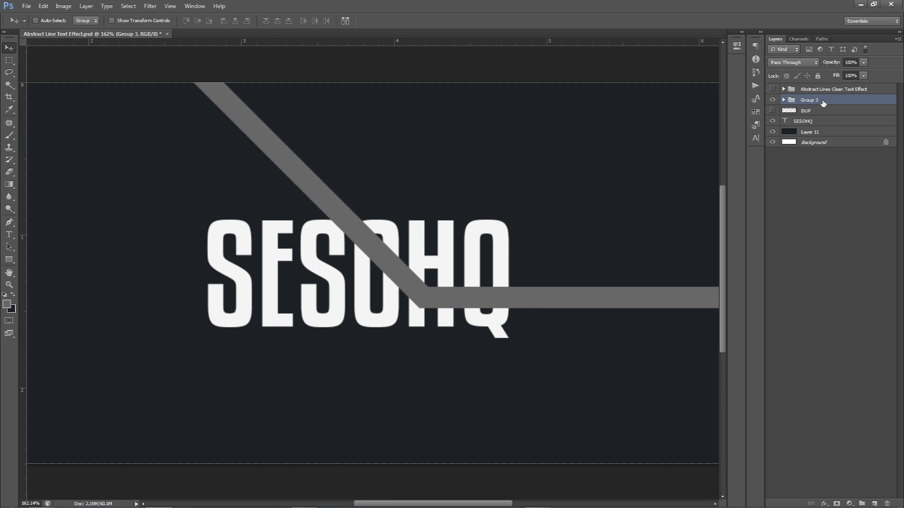
pyautogui.click(773, 100)
pyautogui.click(773, 99)
pyautogui.doubleClick(809, 100)
pyautogui.write('Step 1')
pyautogui.press('Return')
# Duplicate the Step 1 group, hide the original, and merge the copy into a single layer.
pyautogui.hotkey('ctrl', 'j')
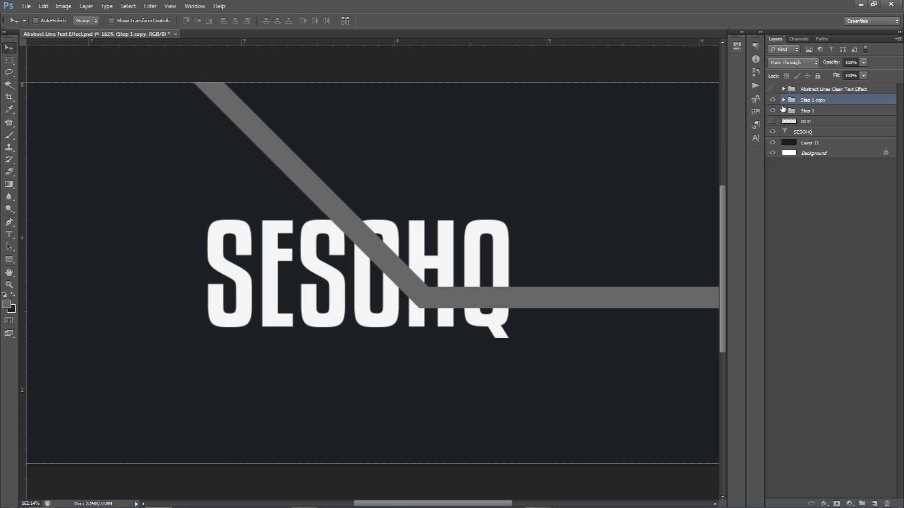
pyautogui.rightClick(811, 100)
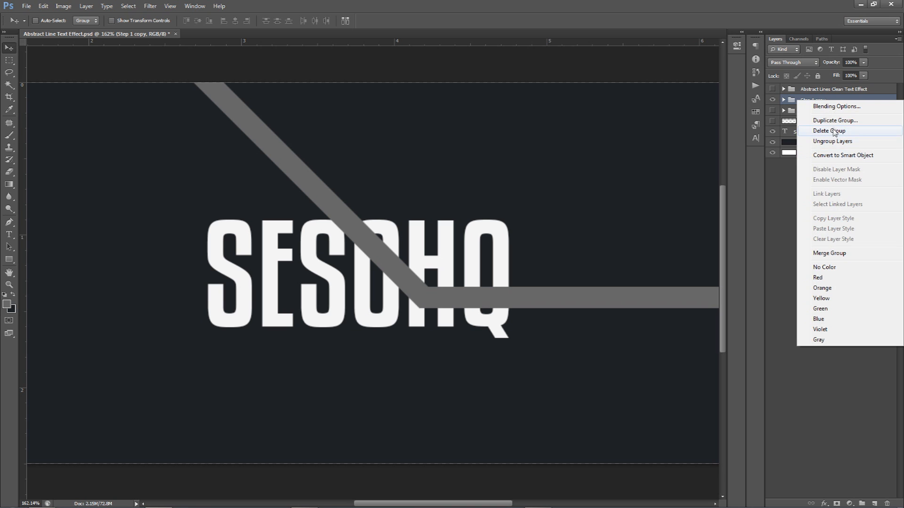
pyautogui.click(833, 250)
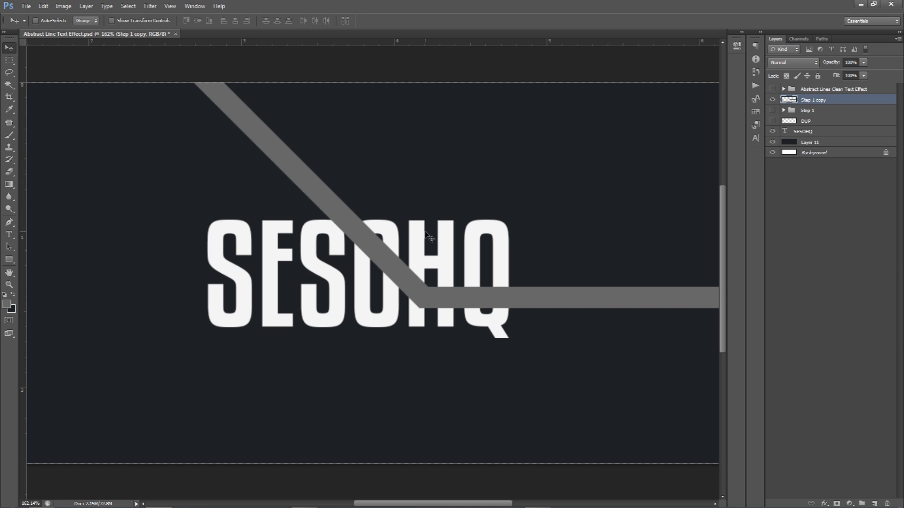
pyautogui.click(772, 99)
pyautogui.click(772, 99)
pyautogui.click(772, 99)
pyautogui.click(772, 99)
# Lower the opacity of the merged Step 1 copy layer to 48% so the letters show through.
pyautogui.doubleClick(813, 103)
pyautogui.click(514, 244)
pyautogui.click(863, 64)
pyautogui.moveTo(835, 76); pyautogui.dragTo(841, 77)
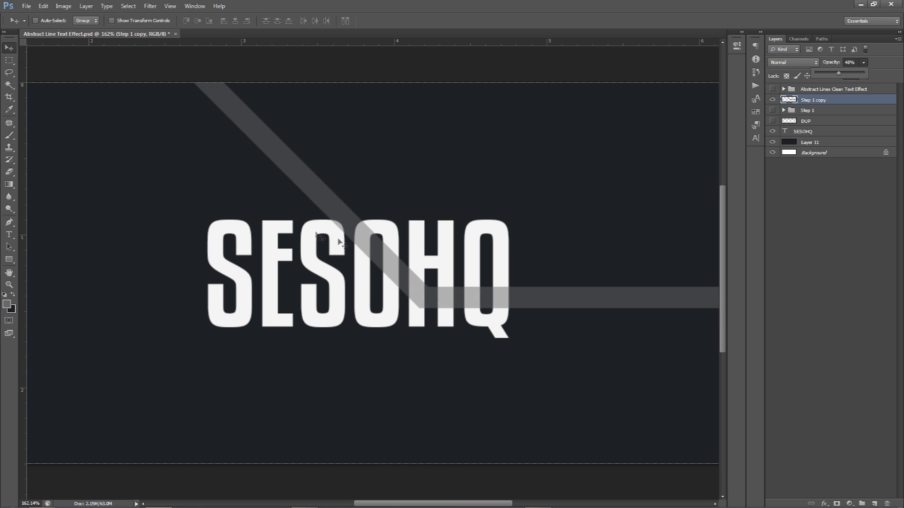
# Delete the part of the line that covers the right stem of the O using a rectangular marquee selection.
pyautogui.scroll(1, 369, 234)
pyautogui.scroll(4, 370, 234)
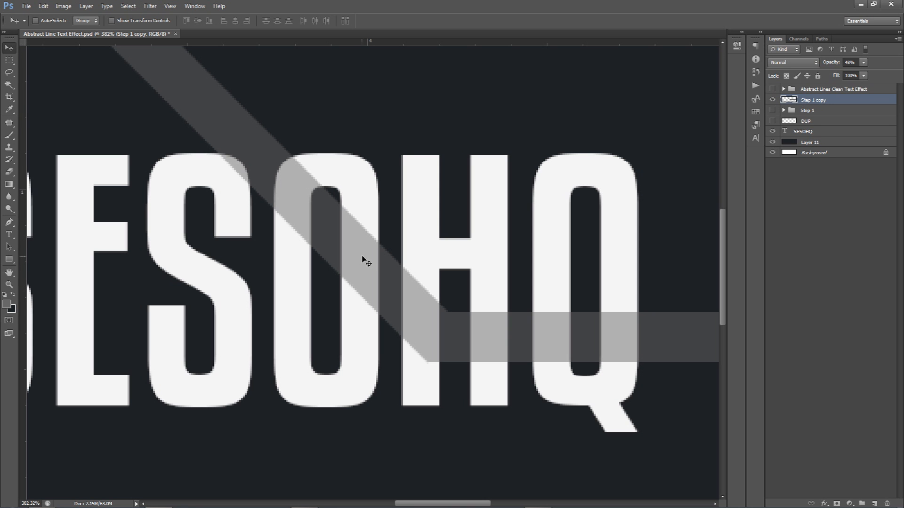
pyautogui.scroll(6, 362, 256)
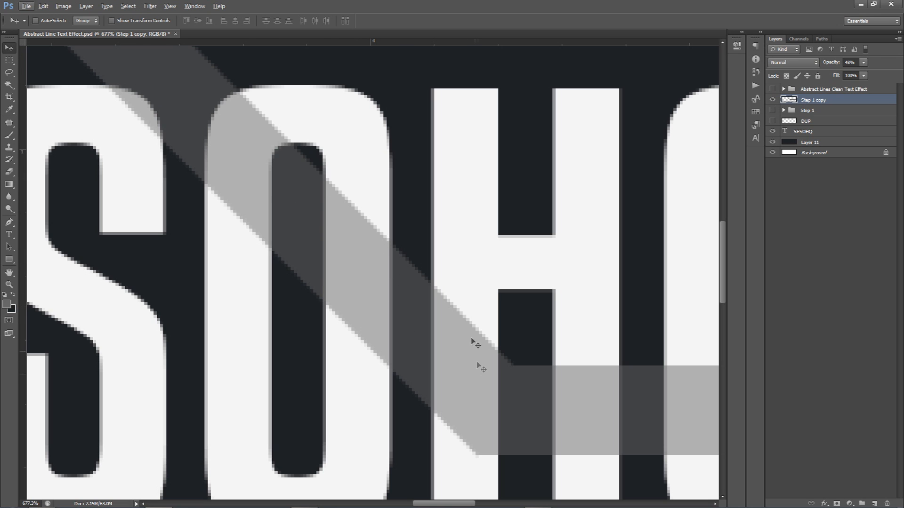
pyautogui.press('m')
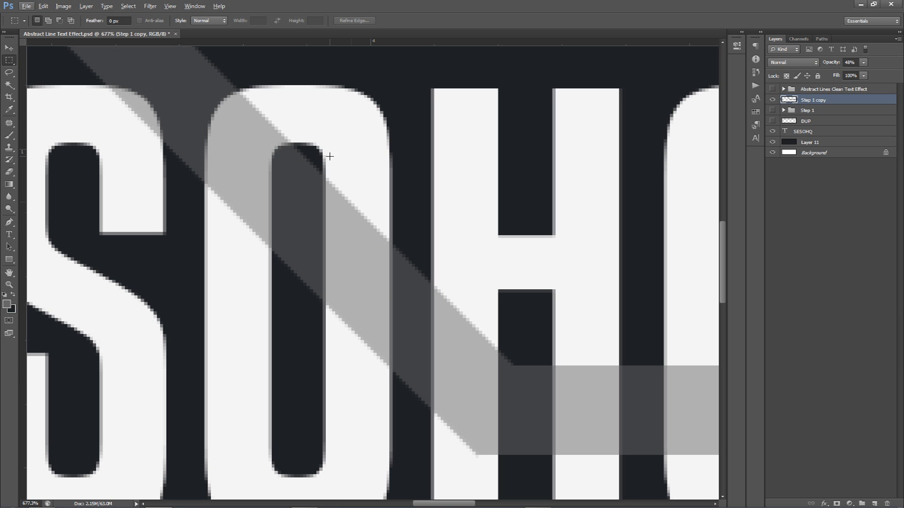
pyautogui.moveTo(324, 165); pyautogui.dragTo(392, 429)
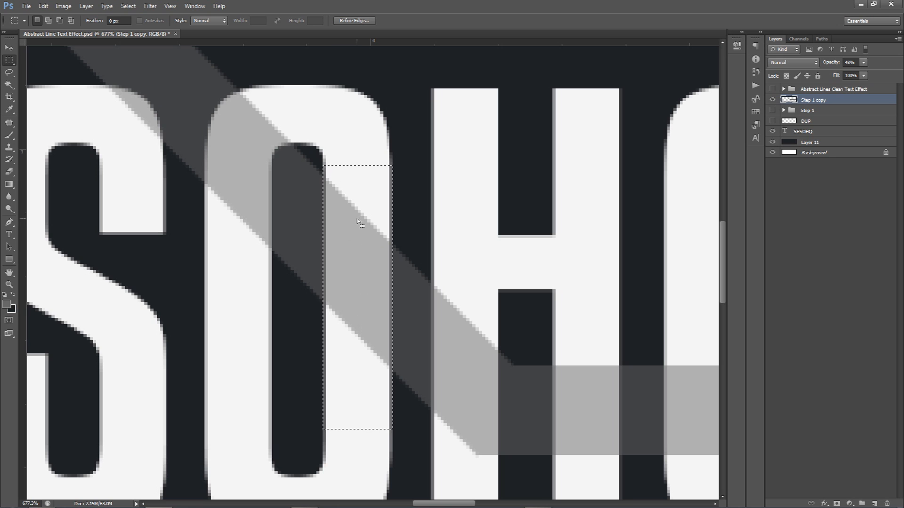
pyautogui.press('Delete')
pyautogui.hotkey('ctrl', 'd')
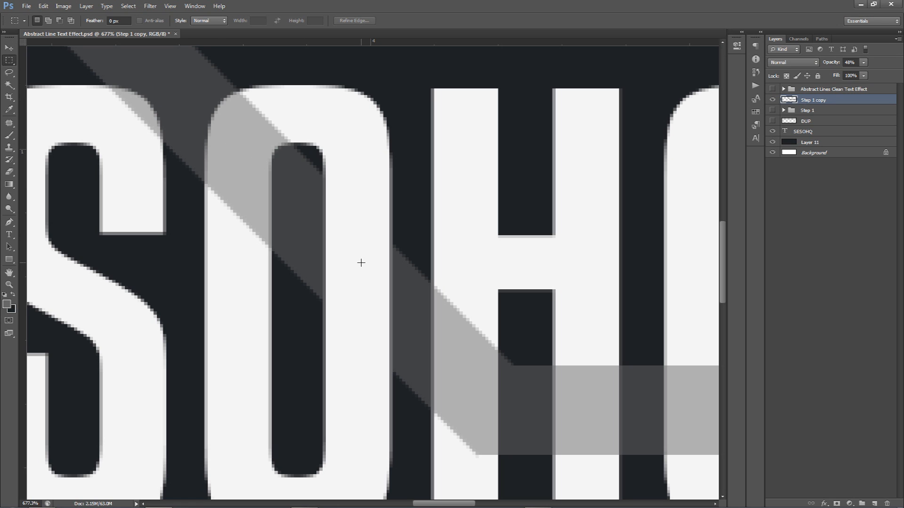
pyautogui.moveTo(519, 374); pyautogui.dragTo(445, 287)
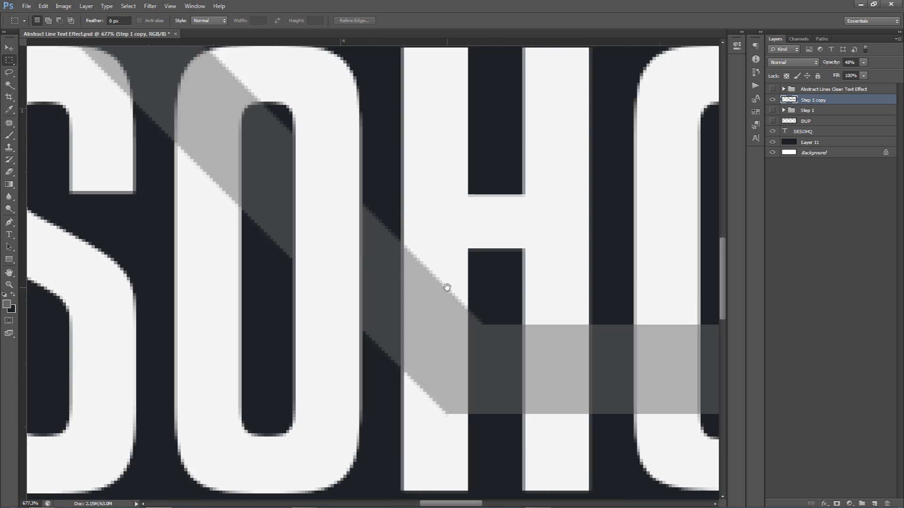
pyautogui.moveTo(425, 201); pyautogui.dragTo(482, 409)
pyautogui.press('Delete')
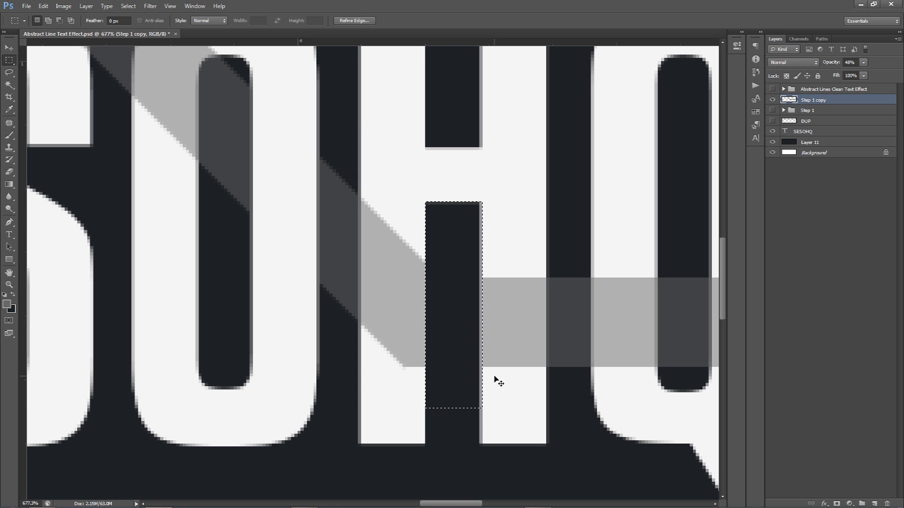
pyautogui.hotkey('ctrl', 'alt', 'z')
pyautogui.hotkey('ctrl', 'alt', 'z')
# Delete the part of the line that covers the right leg of the H, using a rectangular selection.
pyautogui.moveTo(478, 224); pyautogui.dragTo(549, 445)
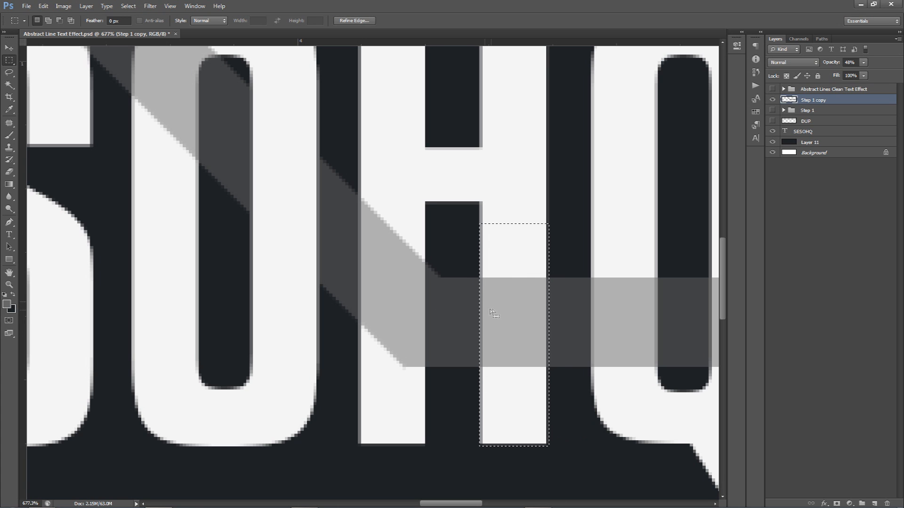
pyautogui.press('Delete')
pyautogui.hotkey('ctrl', 'd')
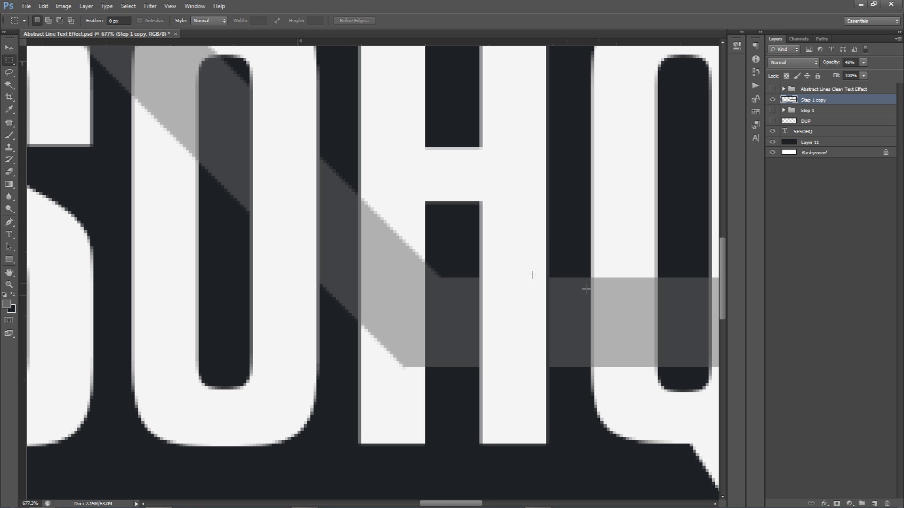
# Delete the part of the line that covers the left stem of the Q and clear the selection.
pyautogui.scroll(-3, 606, 316)
pyautogui.moveTo(608, 316); pyautogui.dragTo(464, 301)
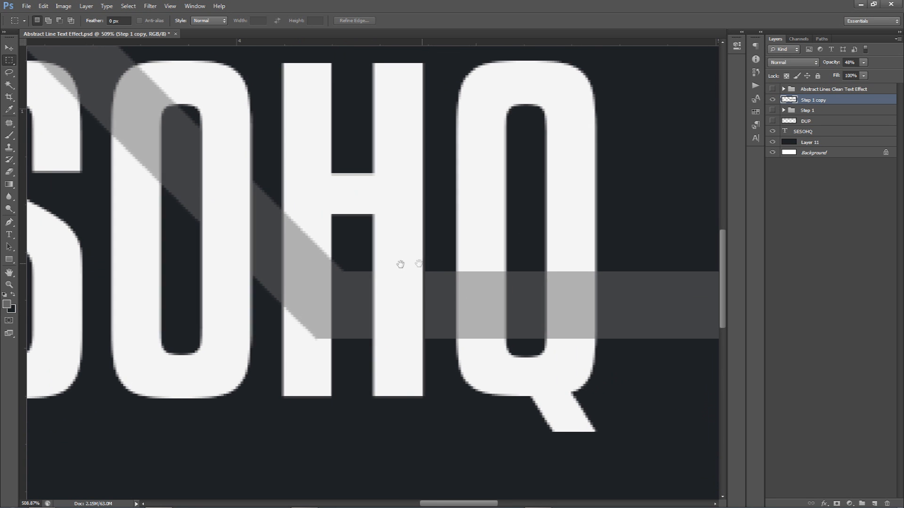
pyautogui.hscroll(3, 373, 272)
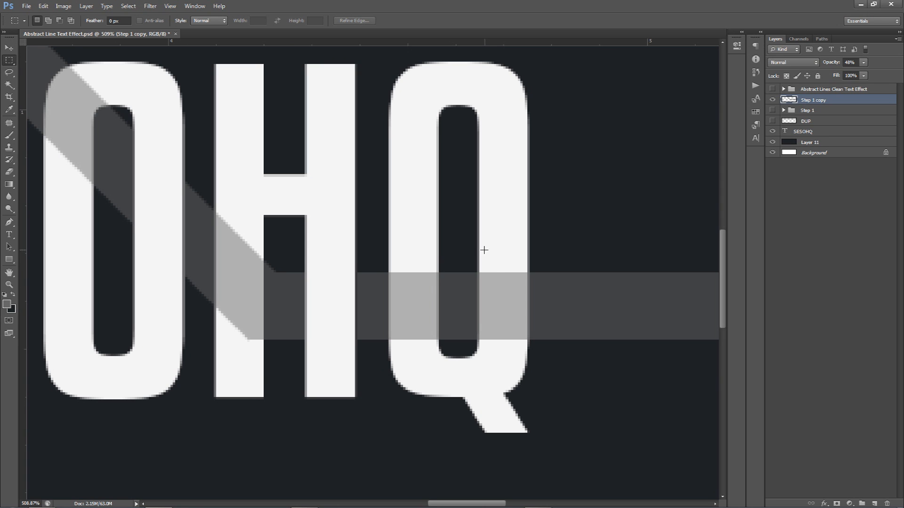
pyautogui.moveTo(477, 252); pyautogui.dragTo(506, 326)
pyautogui.hotkey('ctrl', 'd')
pyautogui.moveTo(388, 245); pyautogui.dragTo(446, 340)
pyautogui.press('Delete')
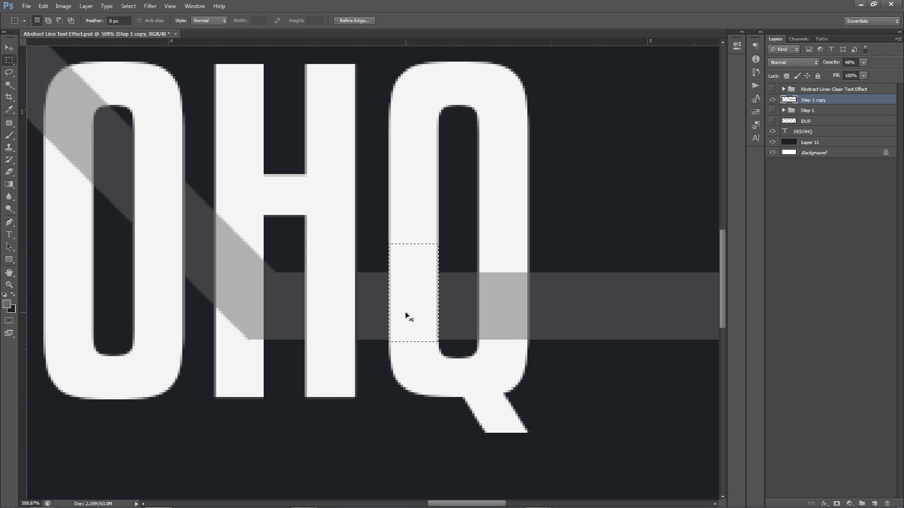
pyautogui.hotkey('ctrl', 'd')
# Set the opacity of the Step 1 copy layer to 100%.
pyautogui.press('v')
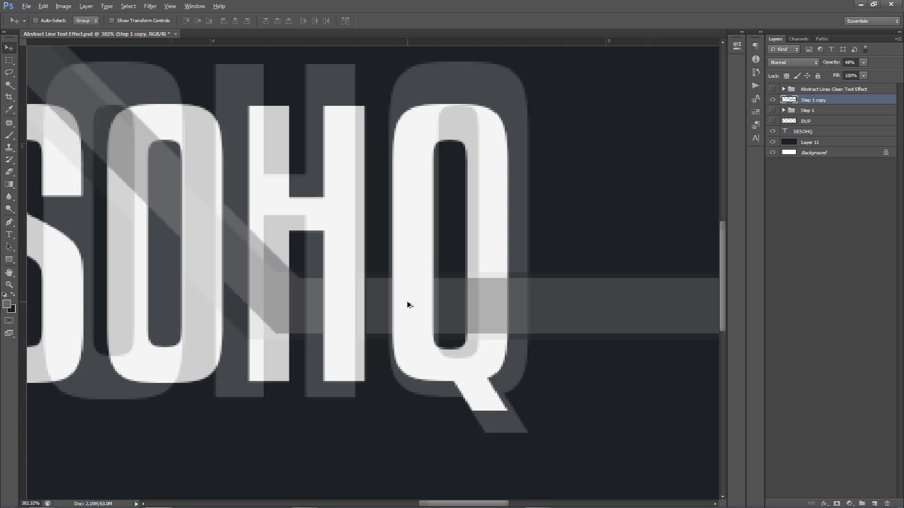
pyautogui.scroll(-10, 408, 305)
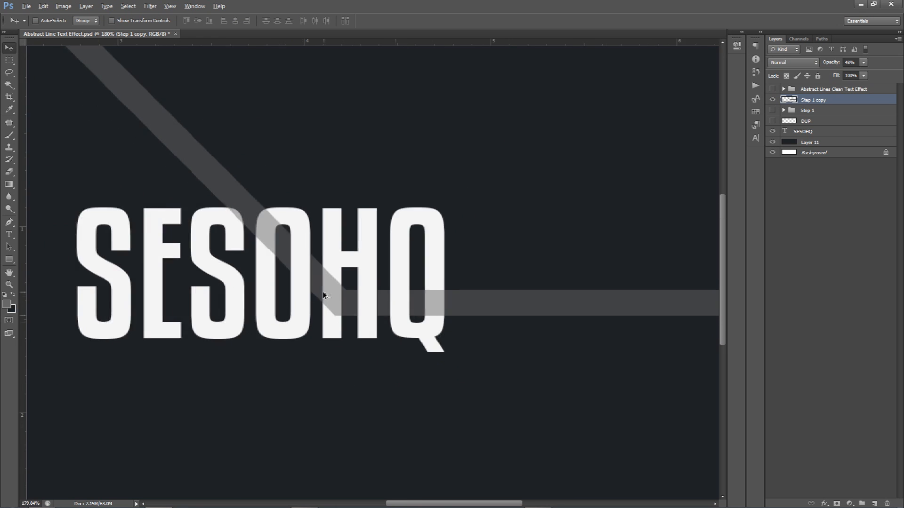
pyautogui.click(864, 62)
pyautogui.moveTo(858, 72); pyautogui.dragTo(886, 73)
# Add a Color Overlay in orange #b9752d to the line on the Step 1 copy layer.
pyautogui.scroll(5, 270, 244)
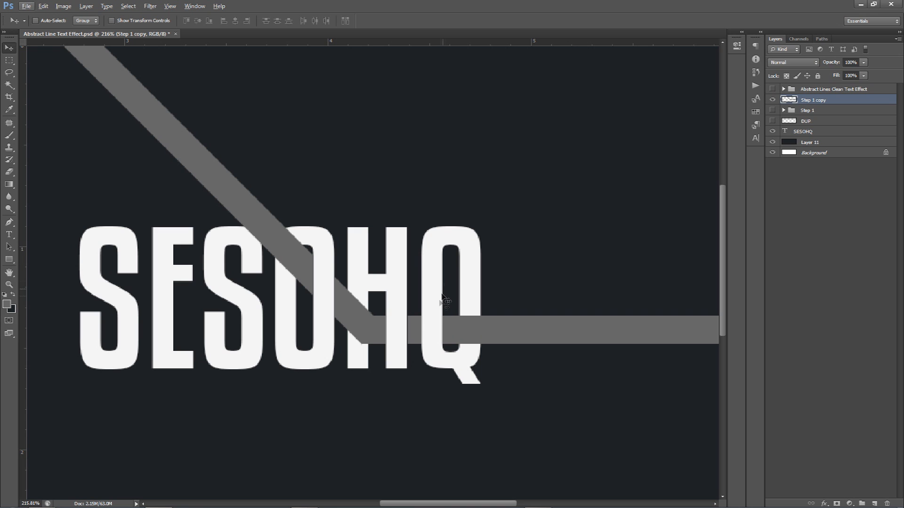
pyautogui.scroll(-3, 459, 304)
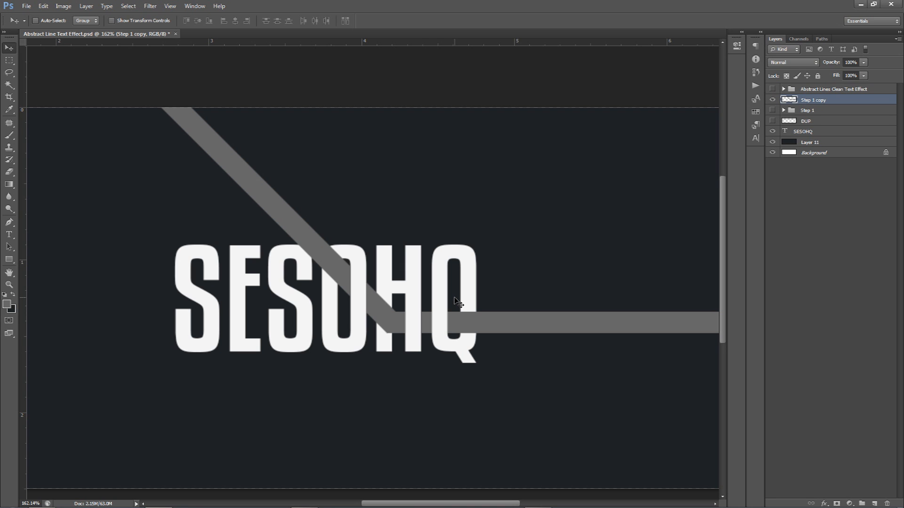
pyautogui.scroll(-8, 425, 299)
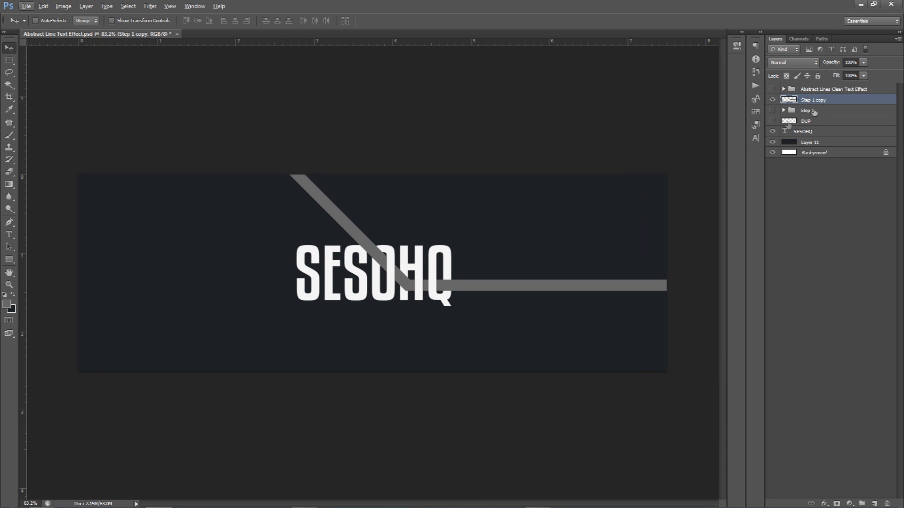
pyautogui.doubleClick(877, 102)
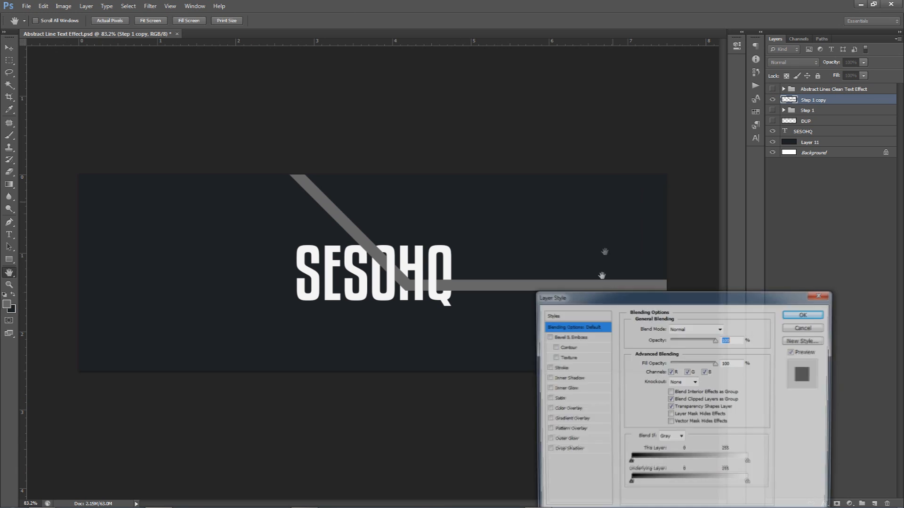
pyautogui.click(568, 408)
pyautogui.click(727, 328)
pyautogui.click(731, 317)
pyautogui.moveTo(769, 394); pyautogui.dragTo(769, 399)
pyautogui.moveTo(727, 330)
pyautogui.mouseDown()
pyautogui.moveTo(700, 353)
pyautogui.moveTo(698, 331)
pyautogui.moveTo(715, 333)
pyautogui.moveTo(729, 319)
pyautogui.mouseUp()
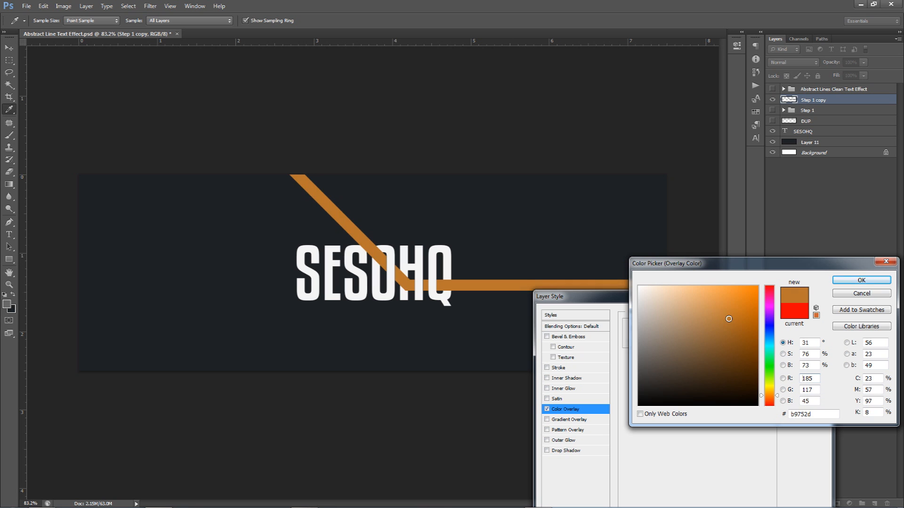
pyautogui.click(861, 280)
pyautogui.click(737, 330)
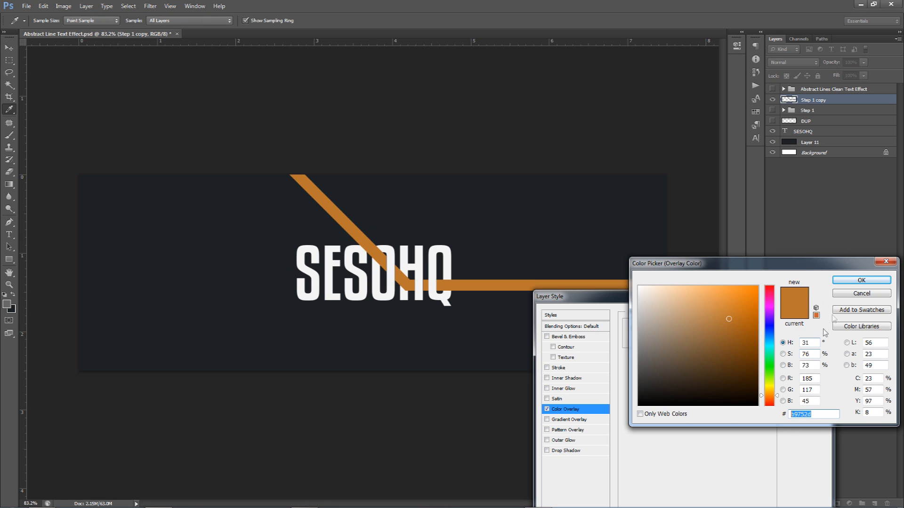
pyautogui.click(861, 280)
pyautogui.click(805, 314)
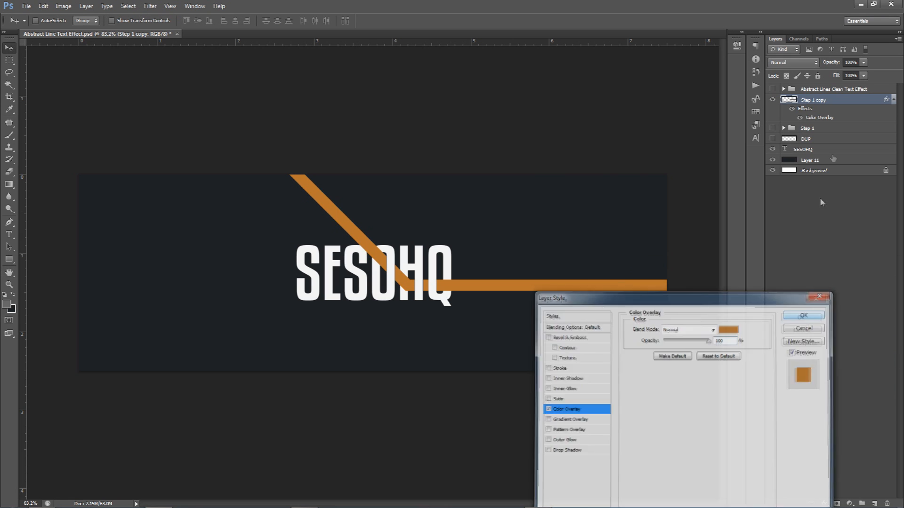
# Rasterize the layer style of Step 1 copy and add a new layer above it as a clipping mask.
pyautogui.rightClick(837, 100)
pyautogui.click(838, 178)
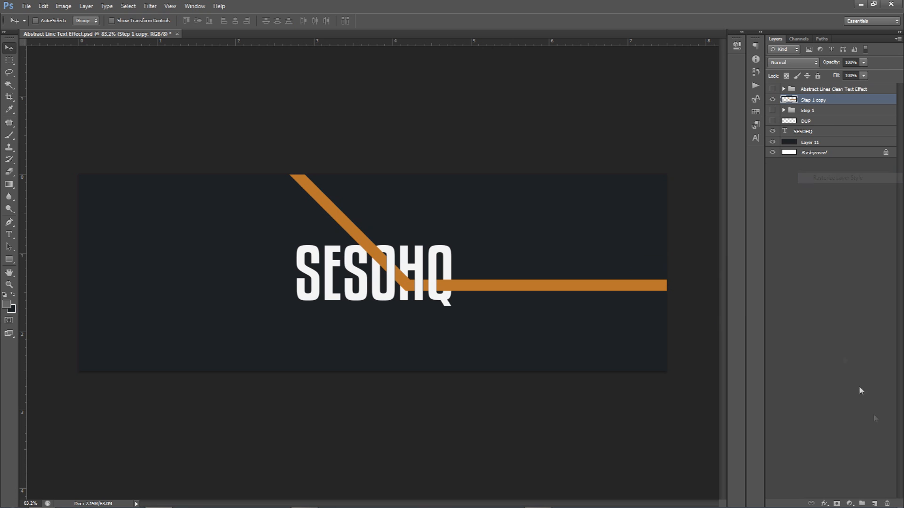
pyautogui.click(872, 502)
pyautogui.rightClick(835, 104)
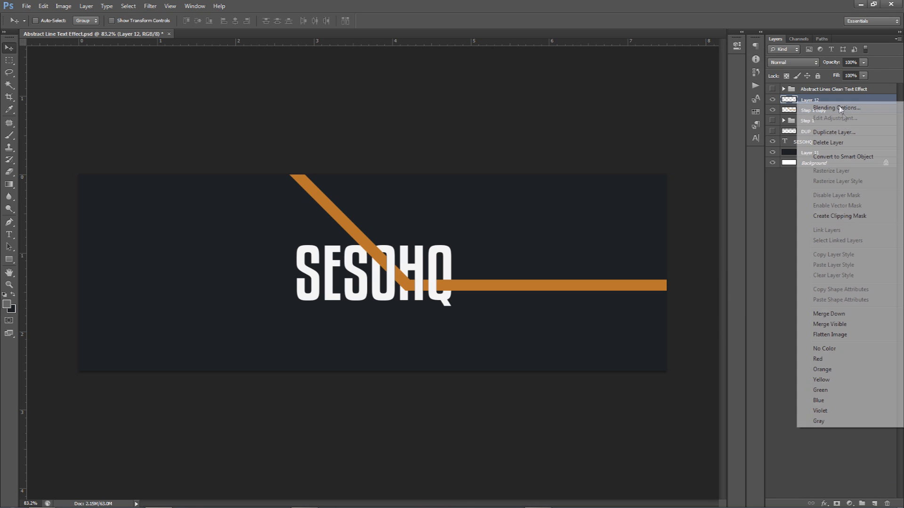
pyautogui.click(841, 215)
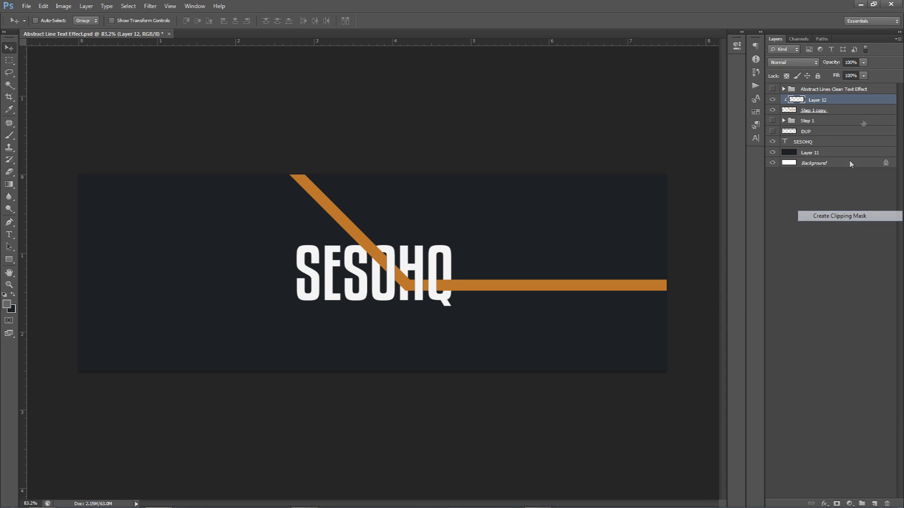
pyautogui.click(841, 111)
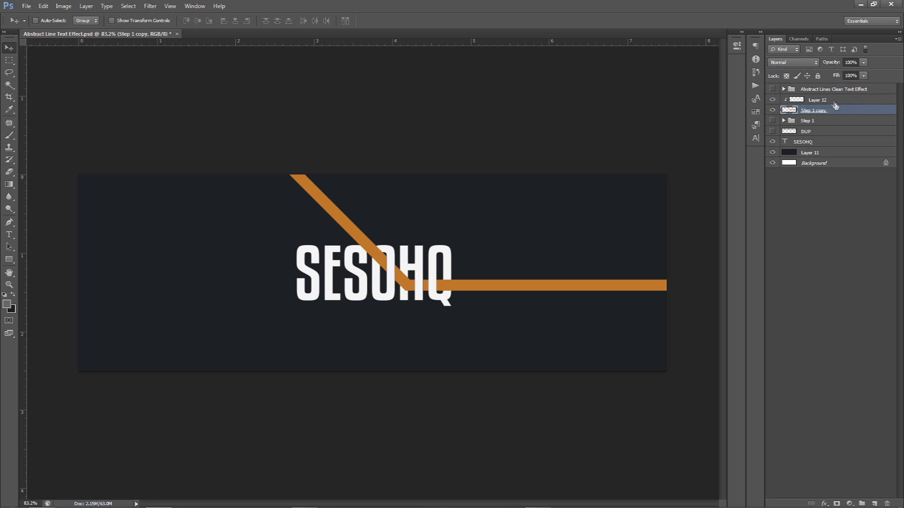
pyautogui.click(834, 101)
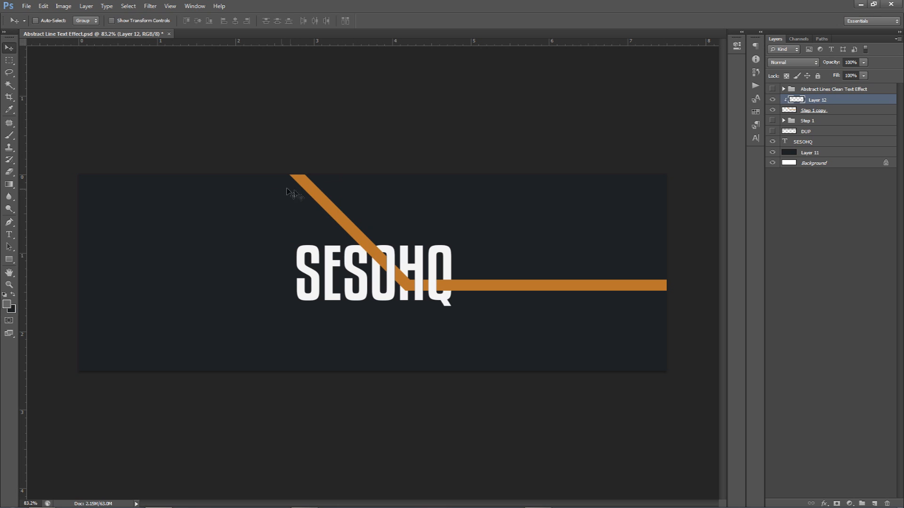
# Draw a closed Pen path along the centre of the bent orange line, enclosing its upper half from the canvas top to the right edge.
pyautogui.press('p')
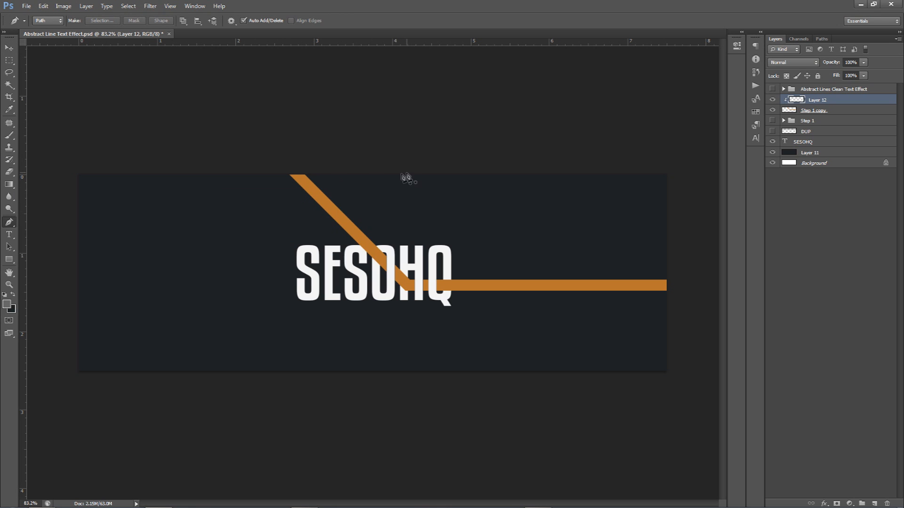
pyautogui.click(292, 169)
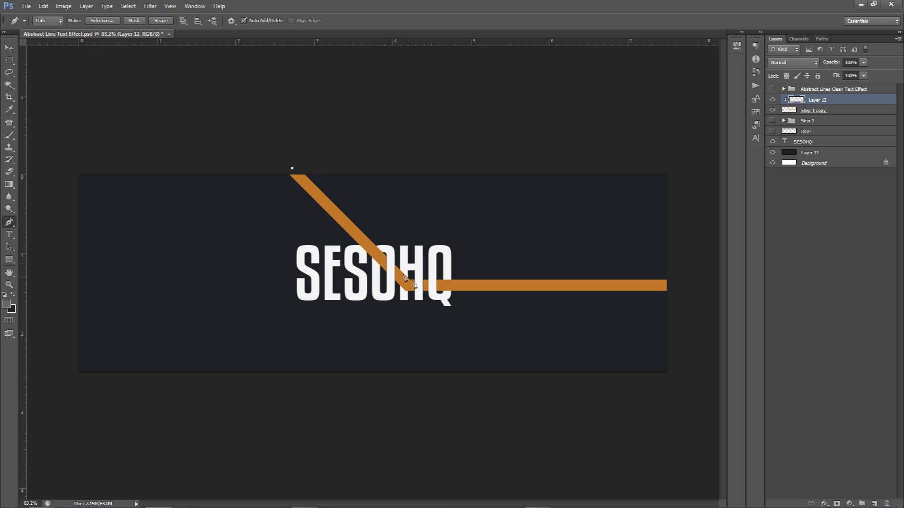
pyautogui.click(408, 286)
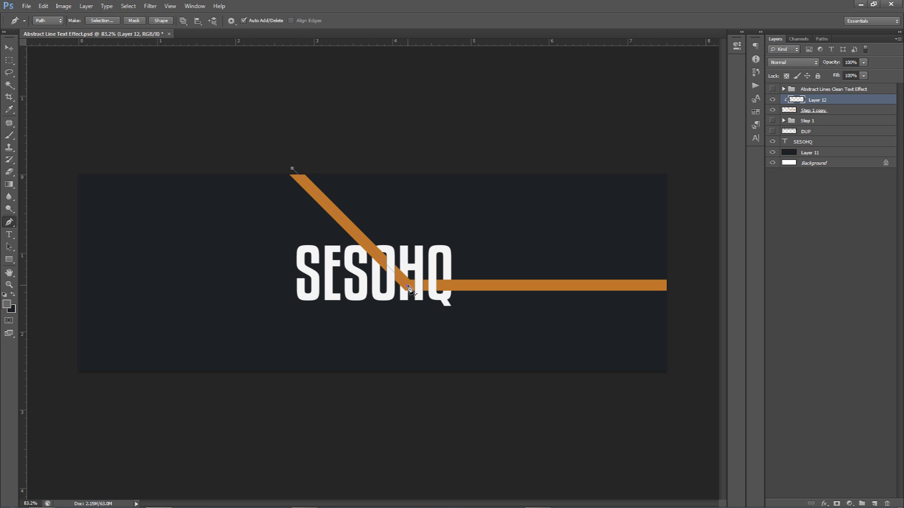
pyautogui.click(690, 283)
pyautogui.click(688, 266)
pyautogui.click(524, 235)
pyautogui.click(353, 167)
pyautogui.click(291, 168)
# Fill the path with white at 100% opacity on the clipped Layer 12 and delete the path.
pyautogui.rightClick(422, 208)
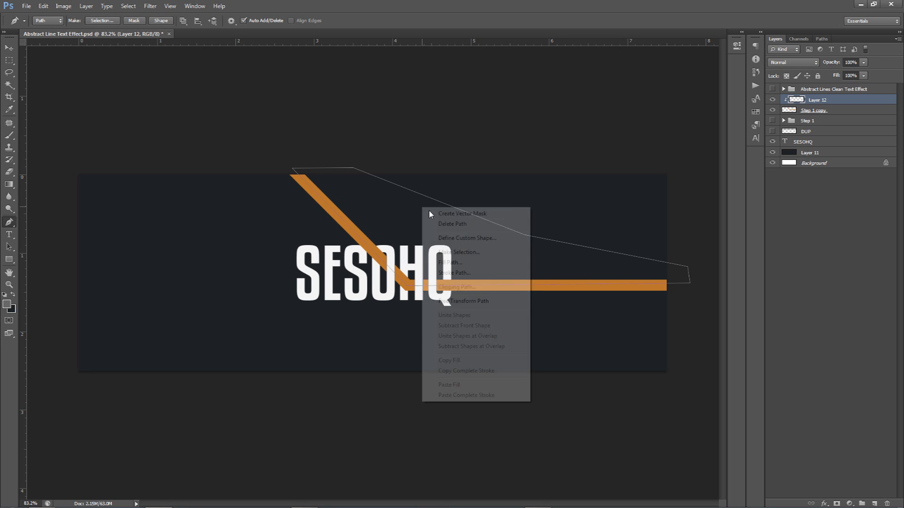
pyautogui.click(444, 262)
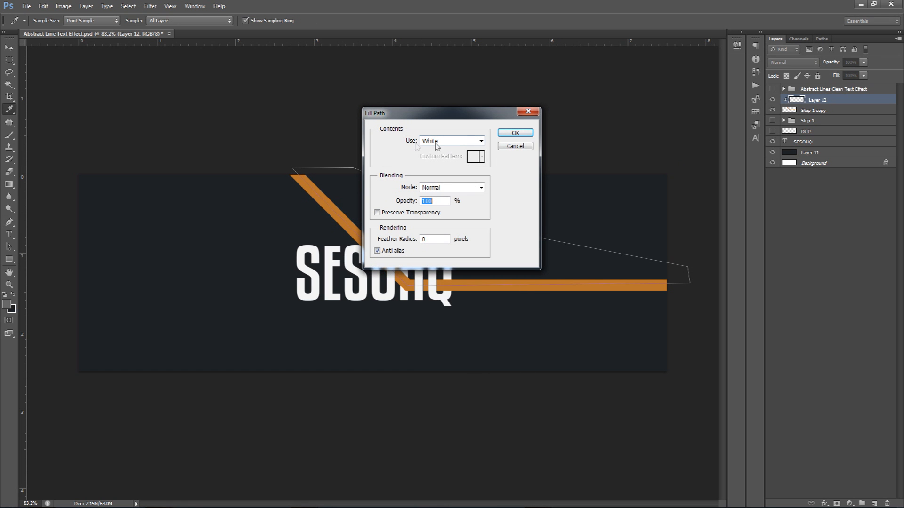
pyautogui.click(449, 141)
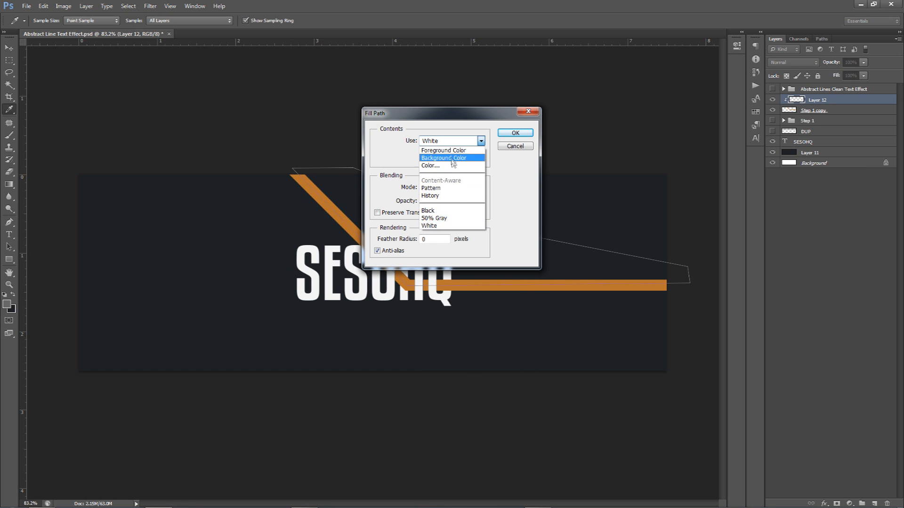
pyautogui.click(451, 228)
pyautogui.moveTo(396, 113); pyautogui.dragTo(132, 186)
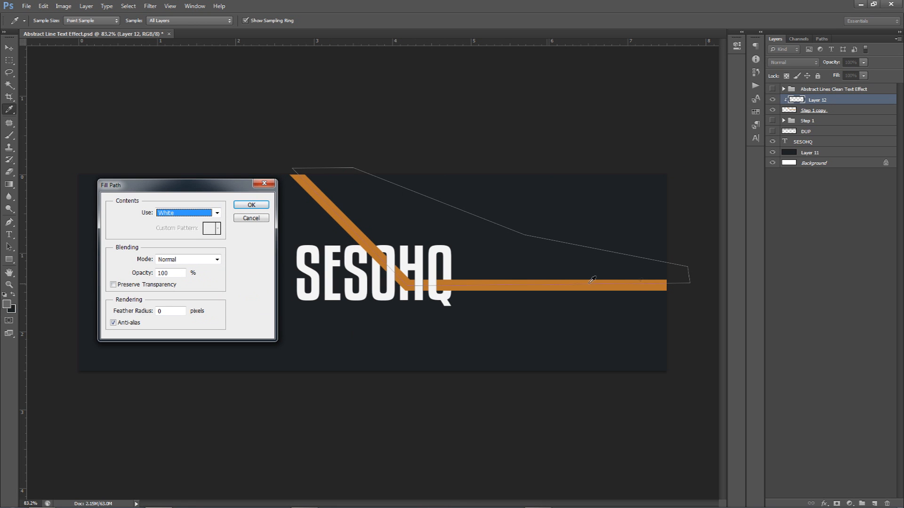
pyautogui.moveTo(240, 189); pyautogui.dragTo(550, 123)
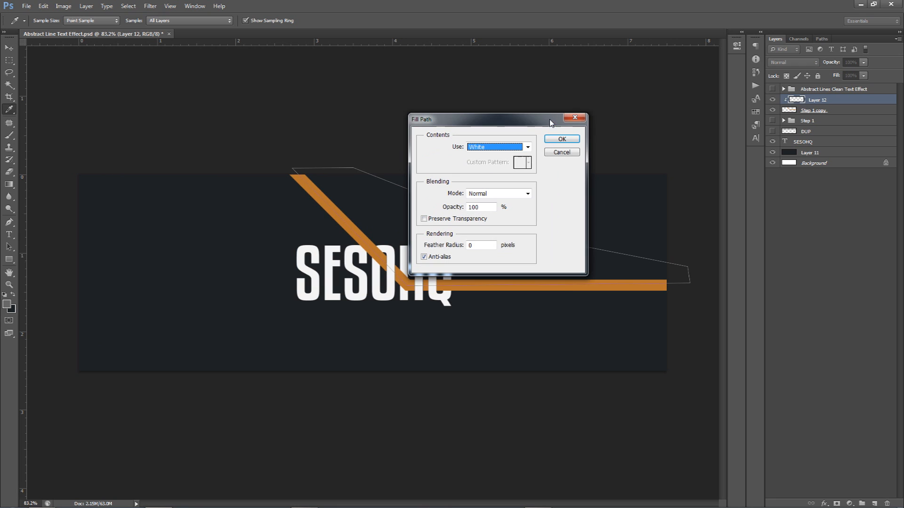
pyautogui.click(815, 114)
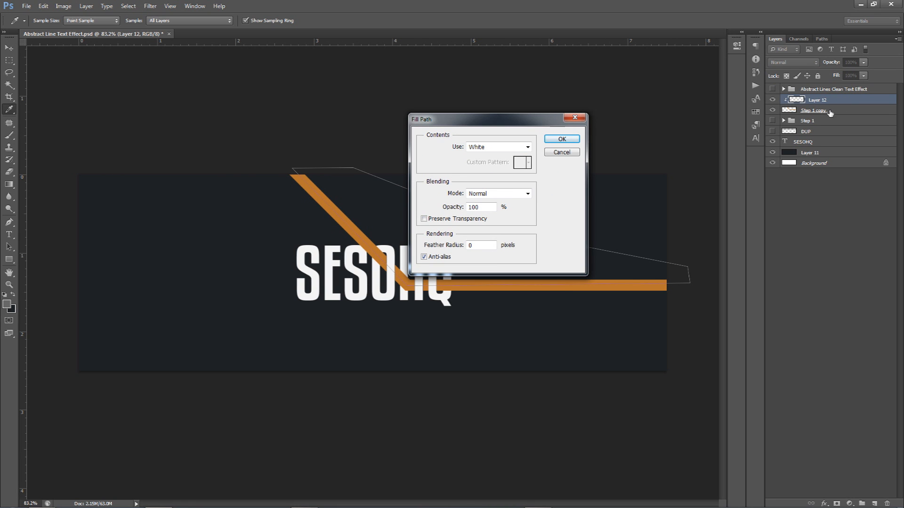
pyautogui.click(562, 139)
pyautogui.press('p')
pyautogui.rightClick(545, 206)
pyautogui.click(575, 222)
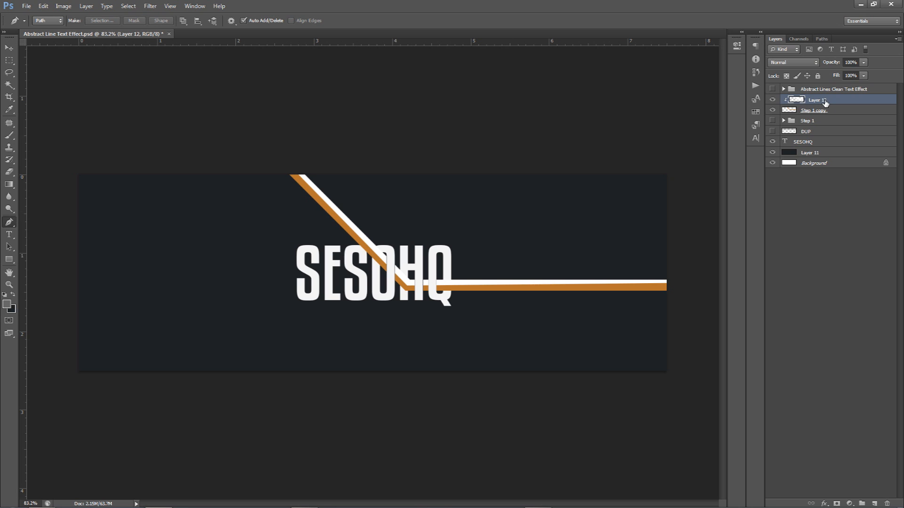
# Set Layer 12 to the Overlay blend mode with 42% opacity.
pyautogui.click(791, 63)
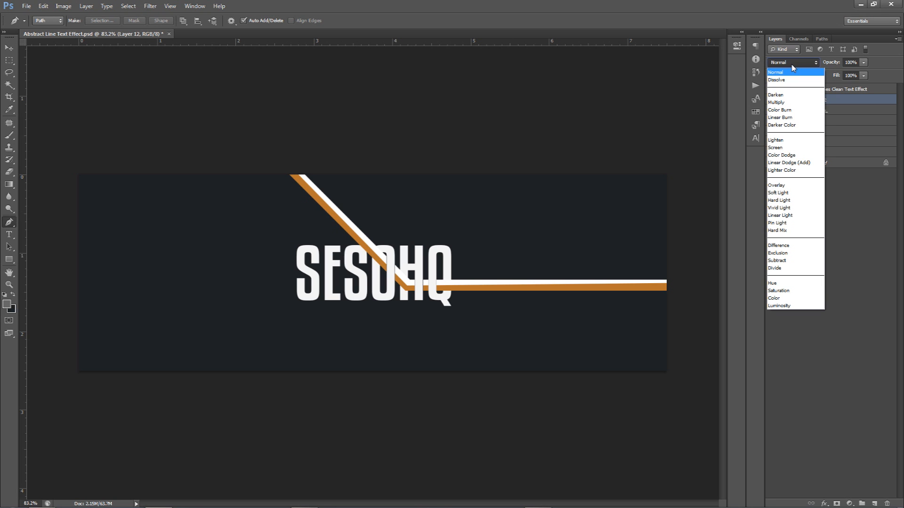
pyautogui.click(777, 185)
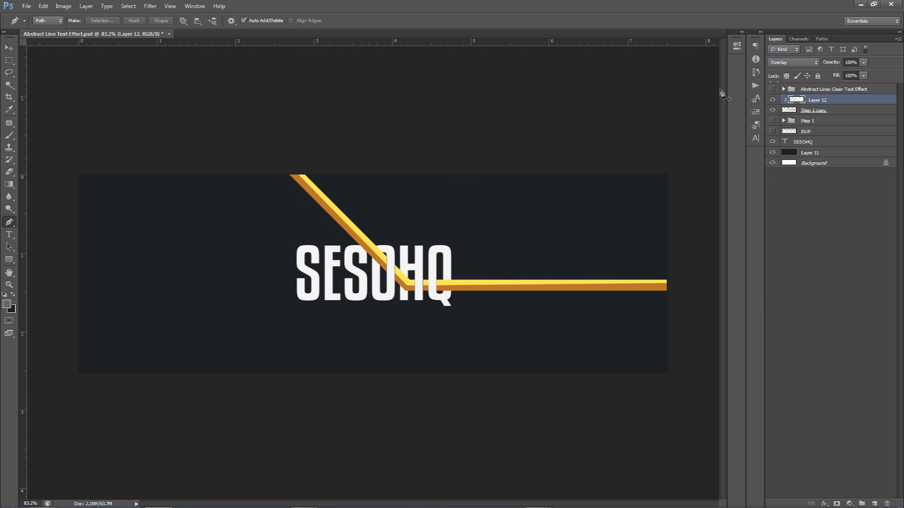
pyautogui.click(863, 62)
pyautogui.moveTo(865, 73); pyautogui.dragTo(835, 72)
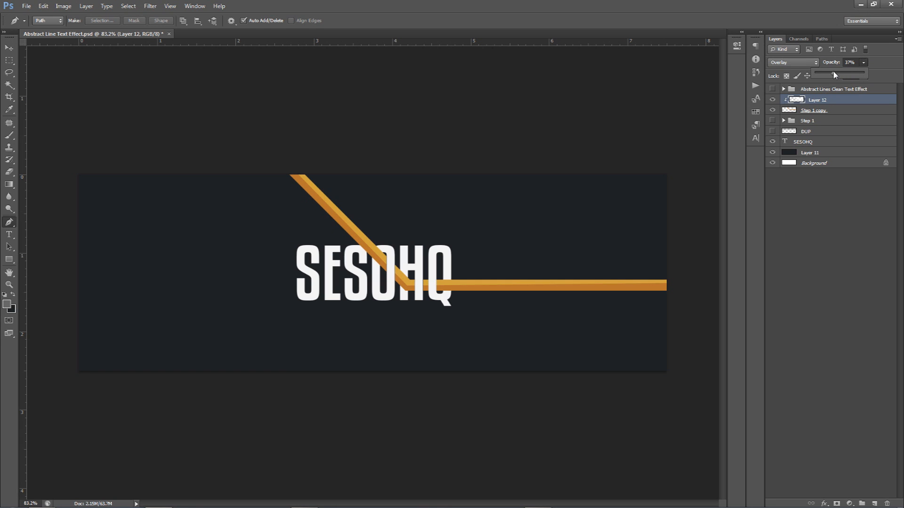
pyautogui.click(9, 50)
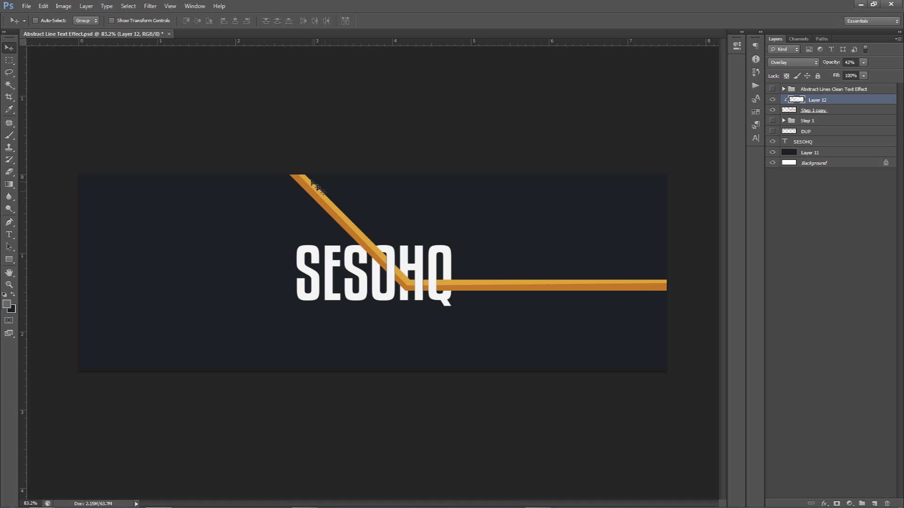
# Inspect the highlight along the line and compare it with the finished design in the Abstract Lines Clean Text Effect group.
pyautogui.scroll(5, 301, 180)
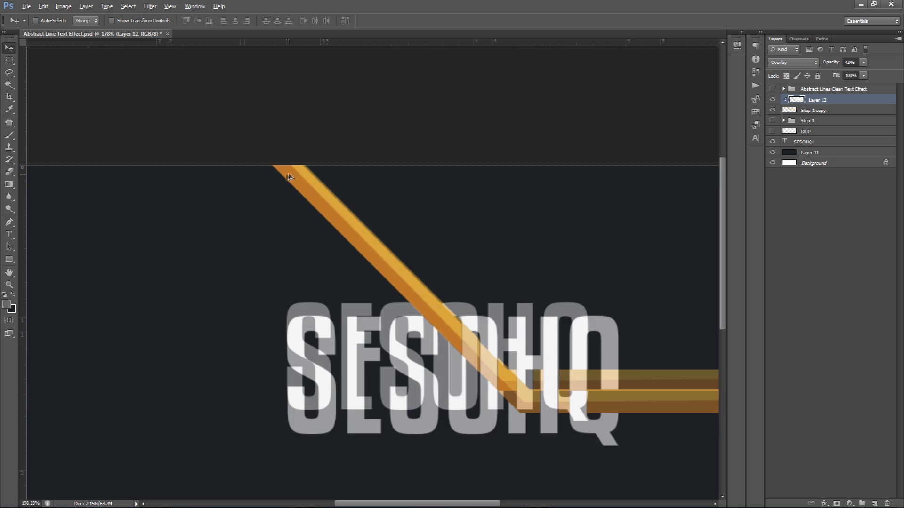
pyautogui.scroll(-3, 333, 191)
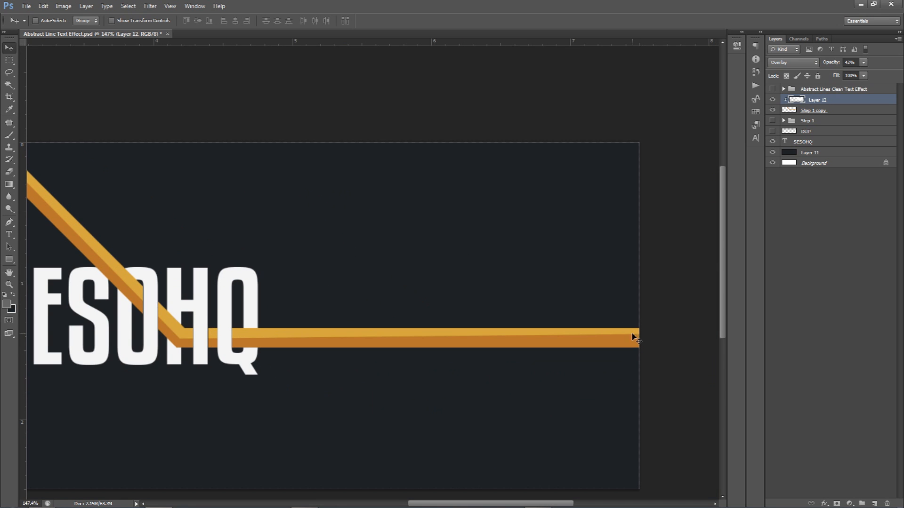
pyautogui.scroll(-1, 367, 282)
pyautogui.scroll(-1, 366, 282)
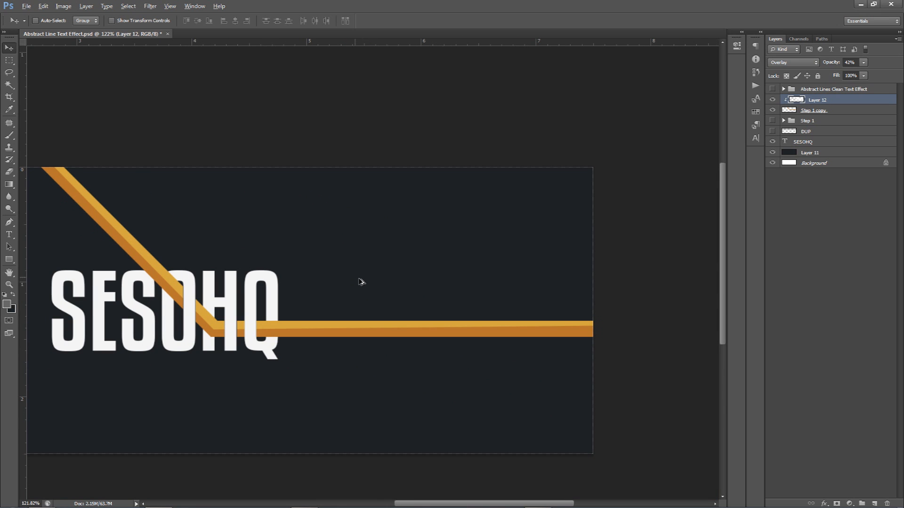
pyautogui.scroll(-2, 362, 283)
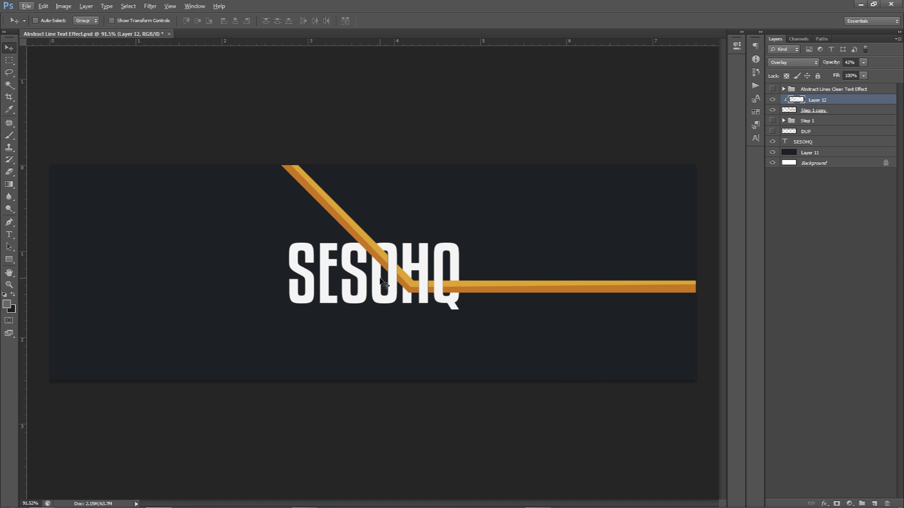
pyautogui.click(772, 89)
pyautogui.click(772, 89)
pyautogui.click(772, 89)
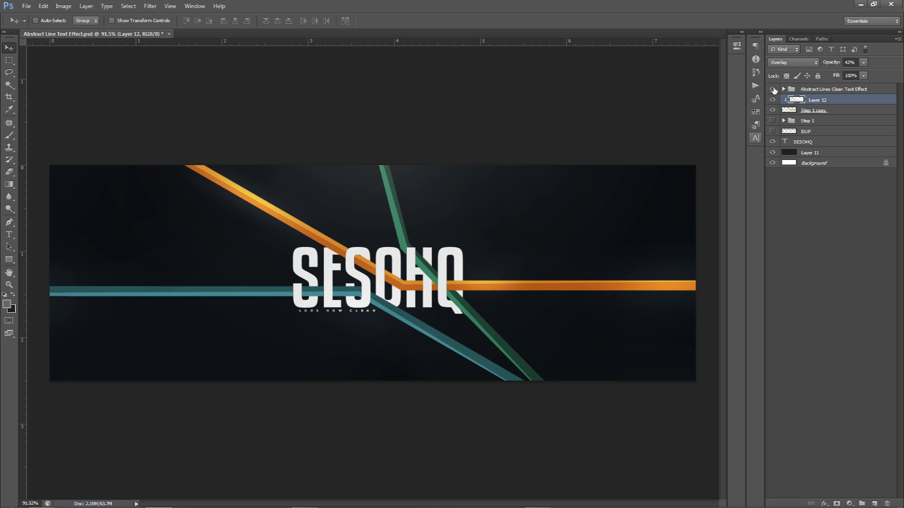
pyautogui.click(772, 89)
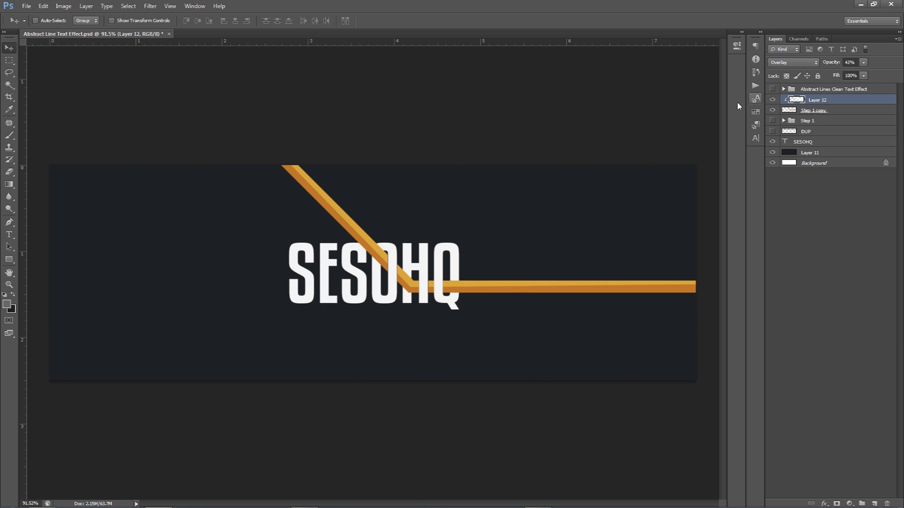
# Duplicate the straight grey line of the DUP layer and move the copy down over the SESOHQ lettering.
pyautogui.click(772, 131)
pyautogui.click(825, 131)
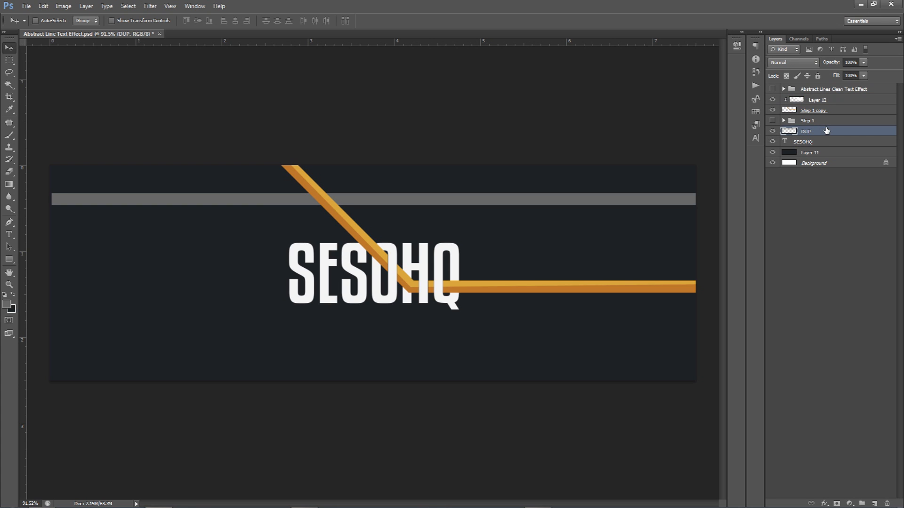
pyautogui.hotkey('ctrl', 'j')
pyautogui.moveTo(505, 203); pyautogui.dragTo(419, 313)
# Rotate the copied grey line to 165° and position it diagonally across the SESOHQ lettering.
pyautogui.hotkey('ctrl', 't')
pyautogui.moveTo(638, 291); pyautogui.dragTo(161, 367)
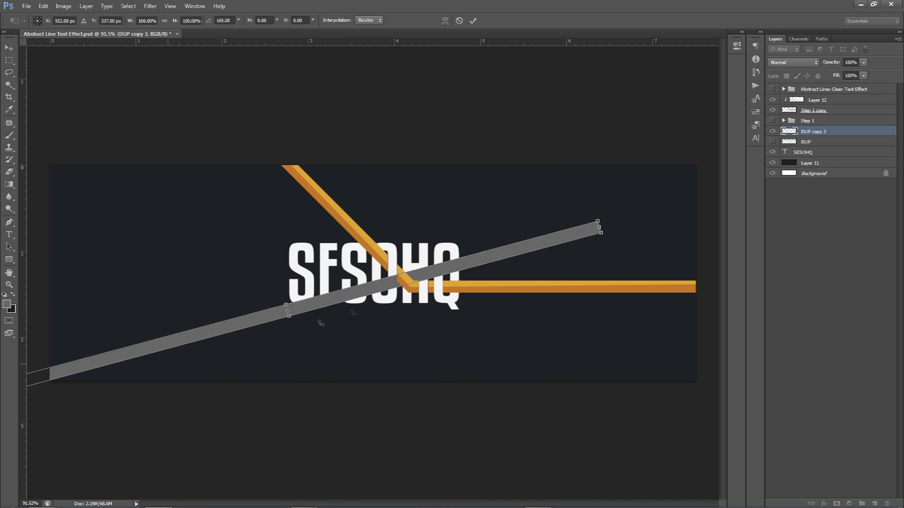
pyautogui.moveTo(461, 265); pyautogui.dragTo(496, 233)
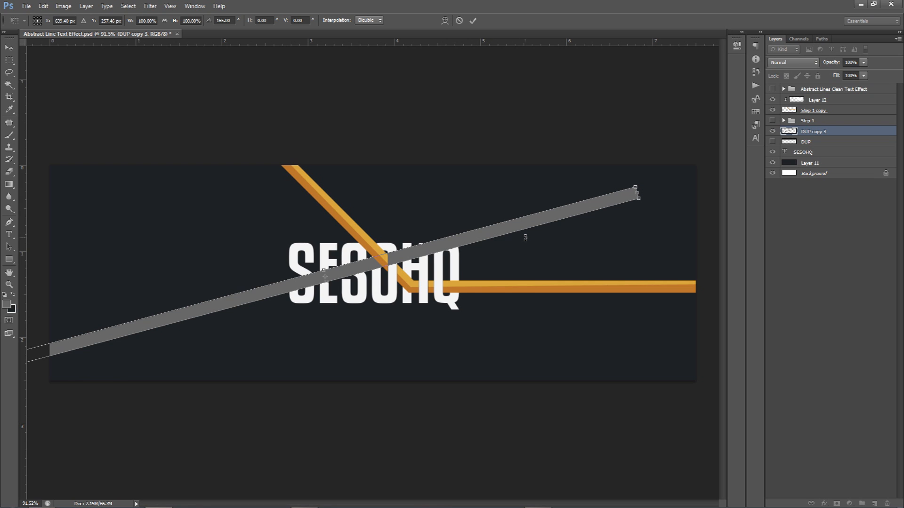
pyautogui.press('Return')
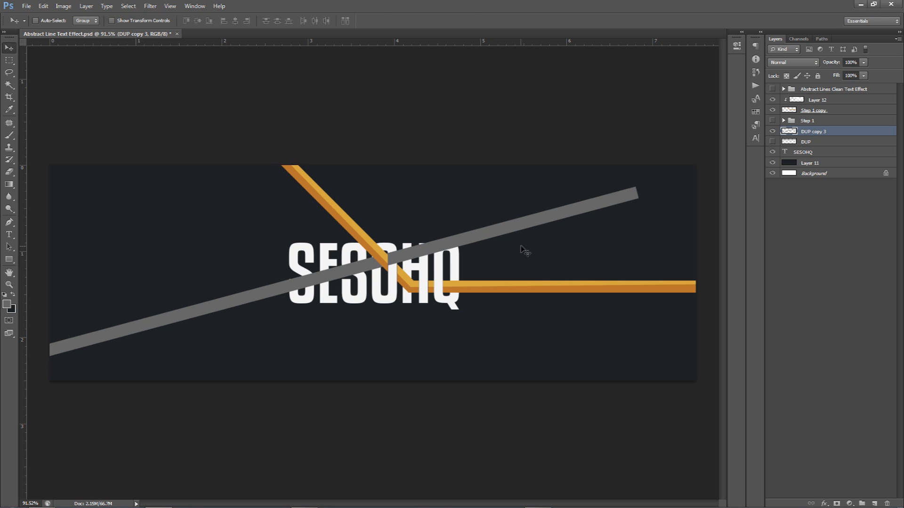
# Duplicate the hidden DUP line, show the copy and align it to the diagonal line's upper right end to form a bend.
pyautogui.click(796, 141)
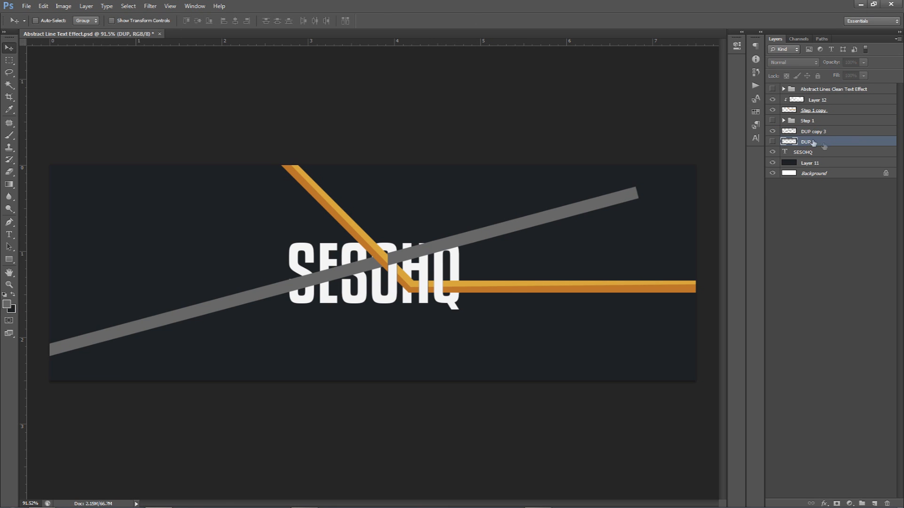
pyautogui.hotkey('ctrl', 'j')
pyautogui.click(772, 141)
pyautogui.moveTo(301, 215); pyautogui.dragTo(577, 264)
pyautogui.moveTo(392, 242); pyautogui.dragTo(632, 197)
pyautogui.scroll(15, 635, 186)
pyautogui.press('Down')
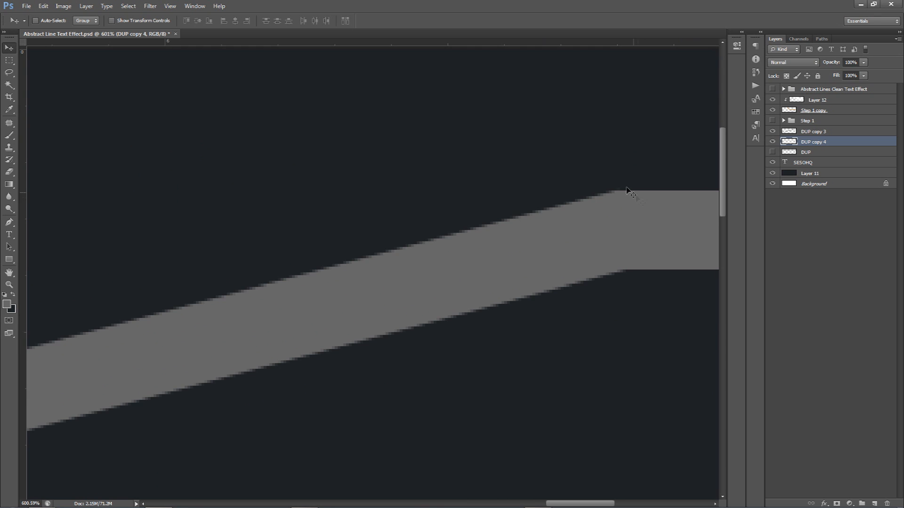
pyautogui.scroll(-18, 631, 199)
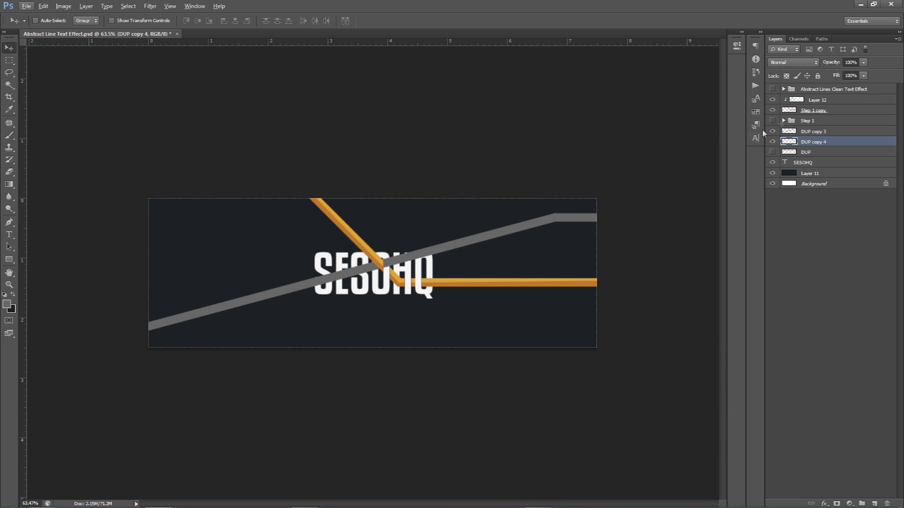
# Group the diagonal and horizontal grey line layers and name the group Step 2.
pyautogui.click(772, 132)
pyautogui.click(772, 141)
pyautogui.click(772, 141)
pyautogui.click(772, 132)
pyautogui.keyDown('shift'); pyautogui.click(814, 134); pyautogui.keyUp('shift')
pyautogui.hotkey('ctrl', 'g')
pyautogui.doubleClick(809, 132)
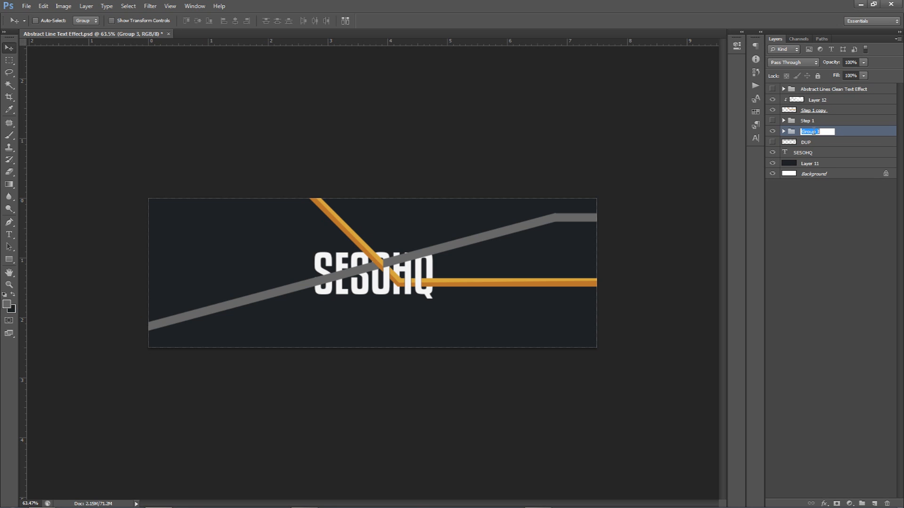
pyautogui.write('Step 2')
pyautogui.press('Return')
# Duplicate the Step 2 group, merge the copy into one layer and hide the original group.
pyautogui.hotkey('ctrl', 'j')
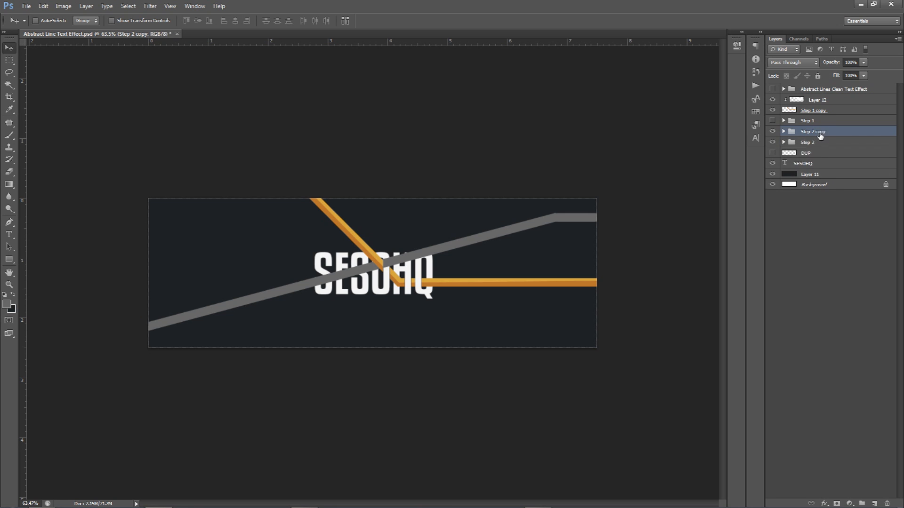
pyautogui.hotkey('ctrl', 'e')
pyautogui.click(772, 142)
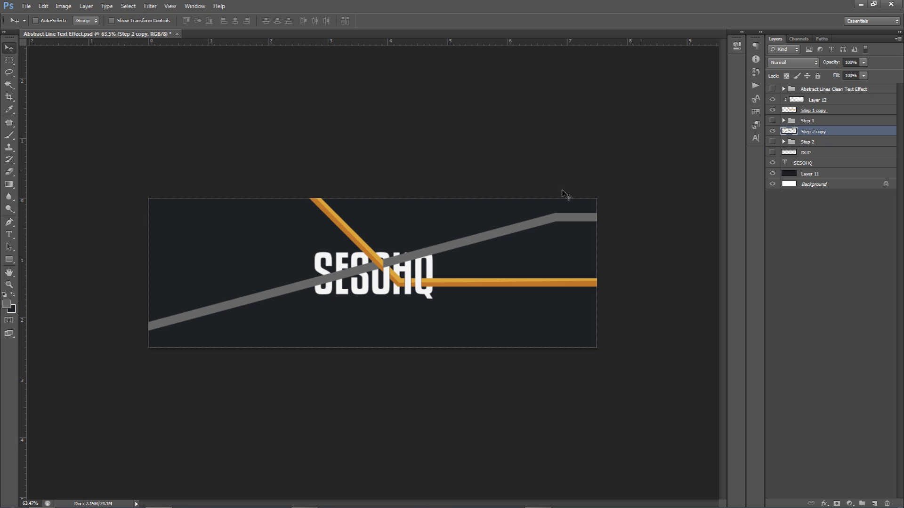
# Lower the Step 2 copy layer's opacity to 28% so the lettering shows through the line.
pyautogui.scroll(6, 305, 304)
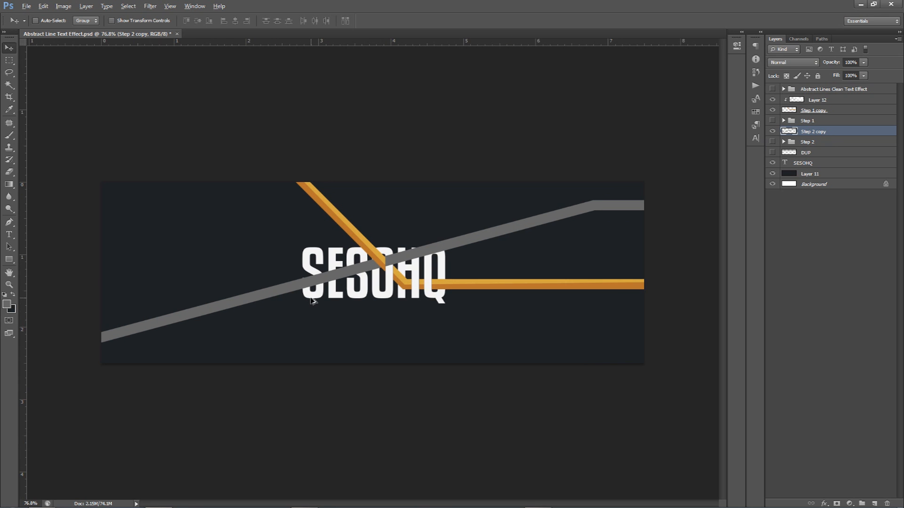
pyautogui.click(863, 62)
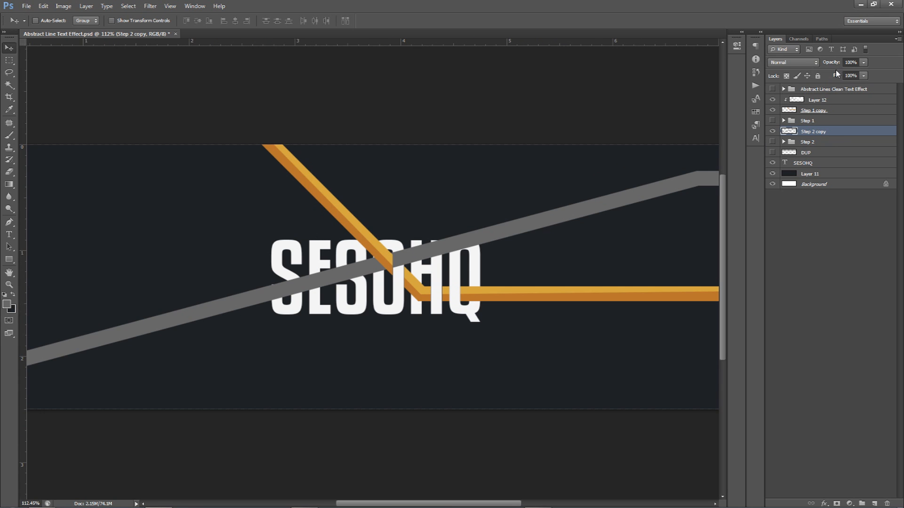
pyautogui.click(864, 63)
pyautogui.click(830, 73)
pyautogui.scroll(8, 400, 285)
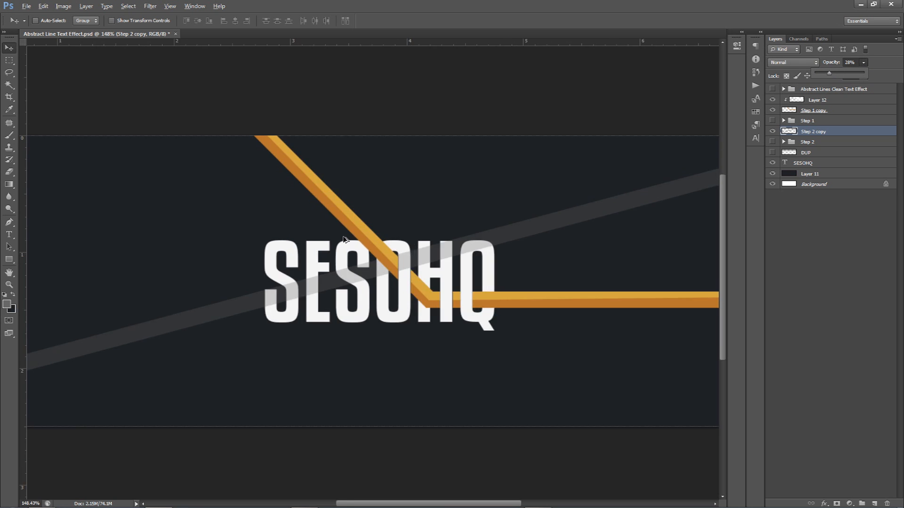
pyautogui.scroll(3, 402, 287)
# Marquee-select the part of the grey line over the left stem of the O, delete it and deselect.
pyautogui.press('m')
pyautogui.moveTo(372, 234); pyautogui.dragTo(412, 336)
pyautogui.moveTo(391, 298); pyautogui.dragTo(388, 299)
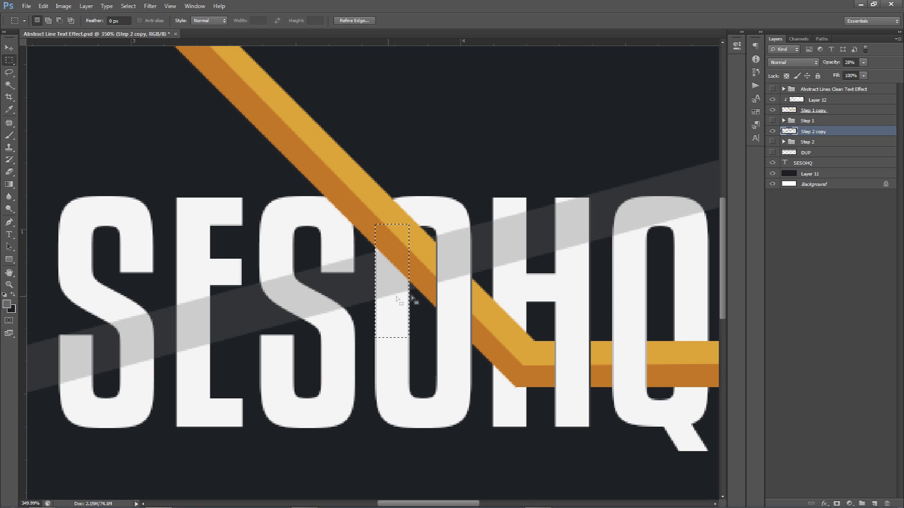
pyautogui.press('Delete')
pyautogui.hotkey('ctrl', 'd')
# Delete the part of the grey line that overlaps the left stem of the H and deselect.
pyautogui.moveTo(556, 199)
pyautogui.mouseDown()
pyautogui.moveTo(589, 252)
pyautogui.moveTo(583, 273)
pyautogui.mouseUp()
pyautogui.press('Delete')
pyautogui.hotkey('ctrl', 'd')
pyautogui.moveTo(492, 215)
pyautogui.mouseDown()
pyautogui.moveTo(517, 241)
pyautogui.moveTo(527, 274)
pyautogui.mouseUp()
pyautogui.press('Delete')
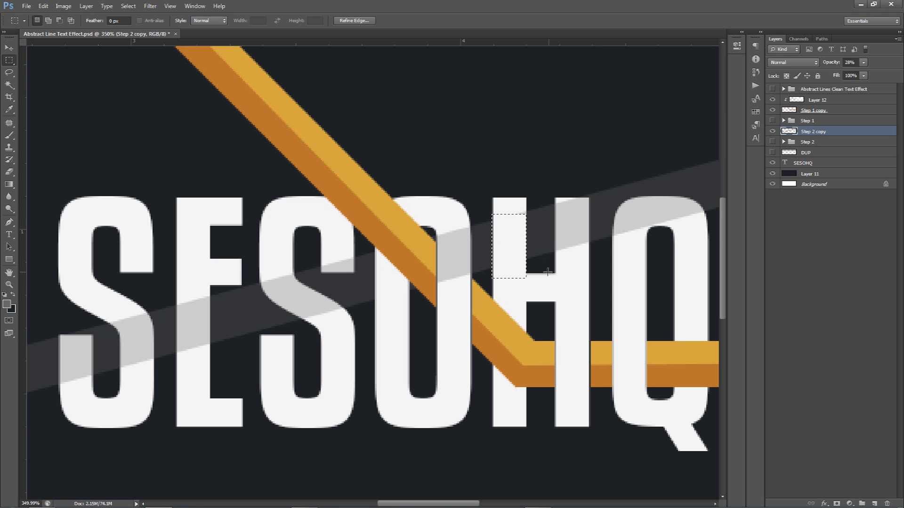
pyautogui.hotkey('ctrl', 'd')
# Select the grey line over the stem of the E, widen the selection to 105% and delete that part of the line.
pyautogui.moveTo(586, 245); pyautogui.dragTo(465, 226)
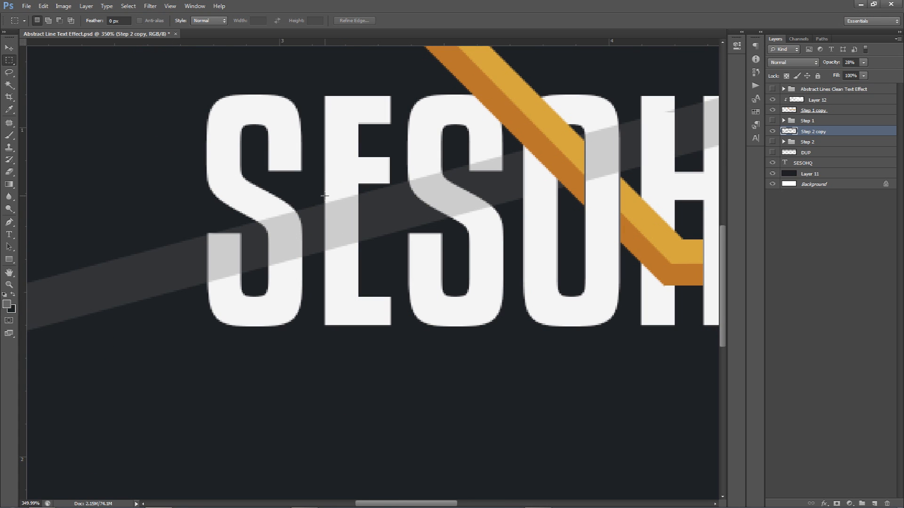
pyautogui.moveTo(326, 195); pyautogui.dragTo(356, 263)
pyautogui.moveTo(358, 264); pyautogui.dragTo(358, 264)
pyautogui.rightClick(331, 209)
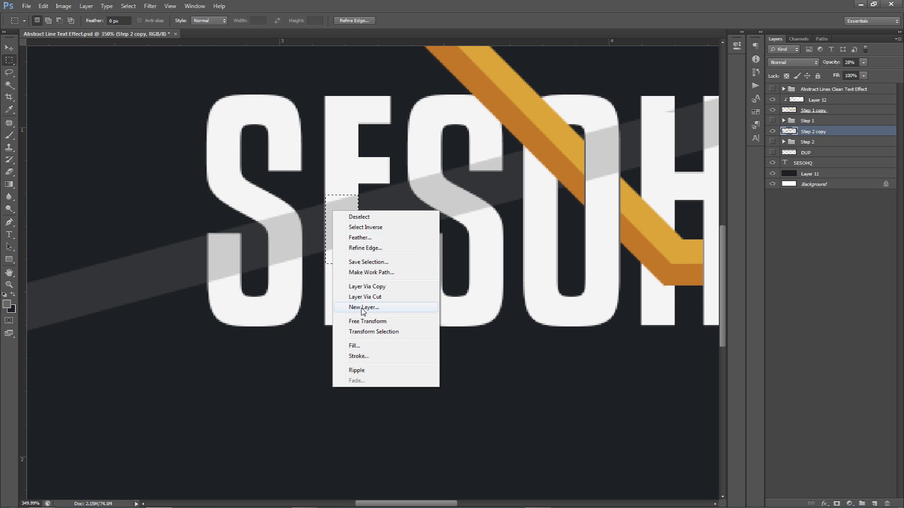
pyautogui.click(368, 316)
pyautogui.moveTo(325, 229); pyautogui.dragTo(323, 230)
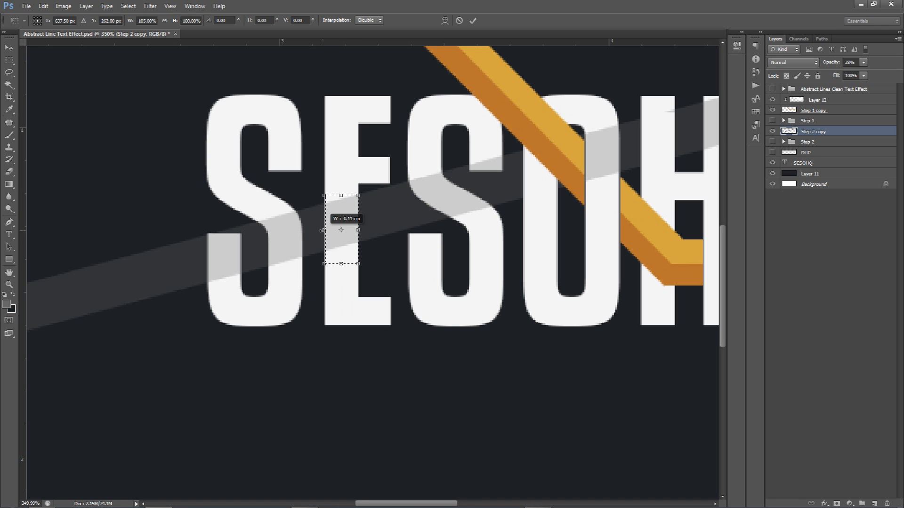
pyautogui.press('Return')
pyautogui.hotkey('ctrl', 'd')
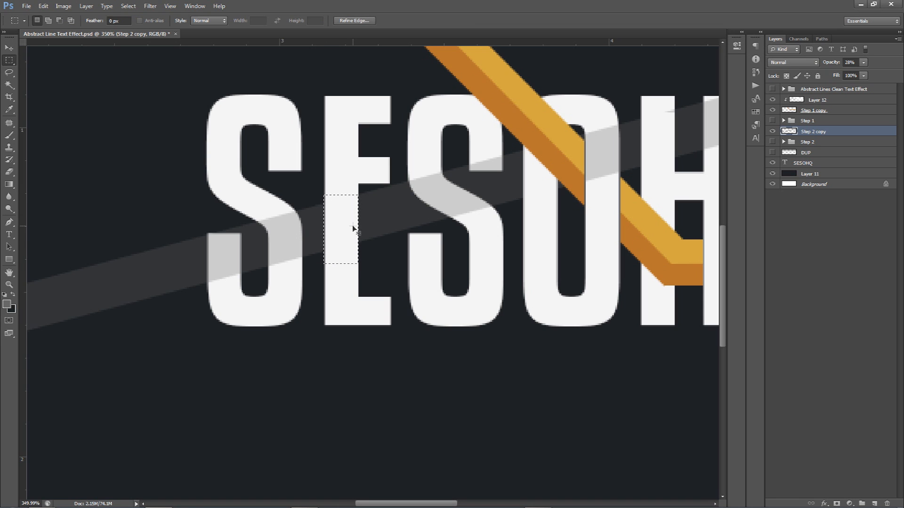
pyautogui.press('v')
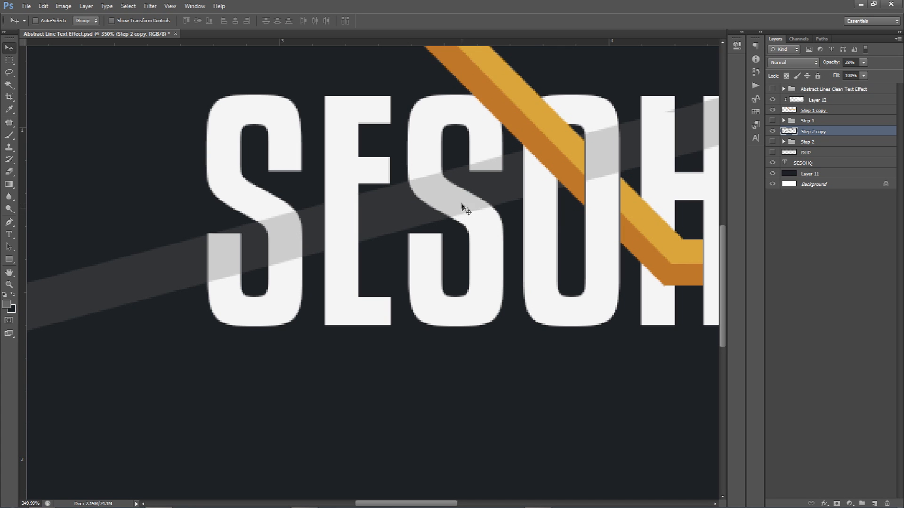
# Start a pen path at the second S's middle stroke with a curve along its lower left edge.
pyautogui.keyDown('alt'); pyautogui.scroll(2, 424, 186); pyautogui.keyUp('alt')
pyautogui.press('p')
pyautogui.keyDown('alt'); pyautogui.scroll(4, 418, 176); pyautogui.keyUp('alt')
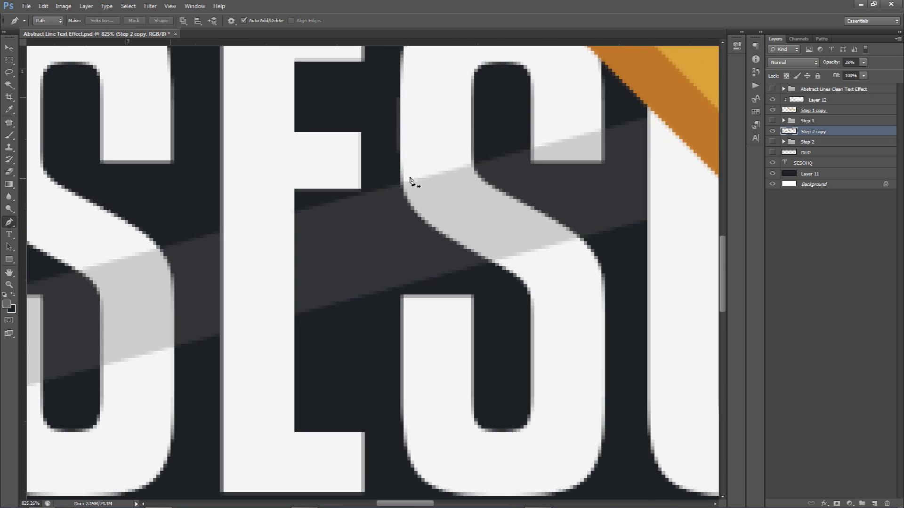
pyautogui.click(398, 165)
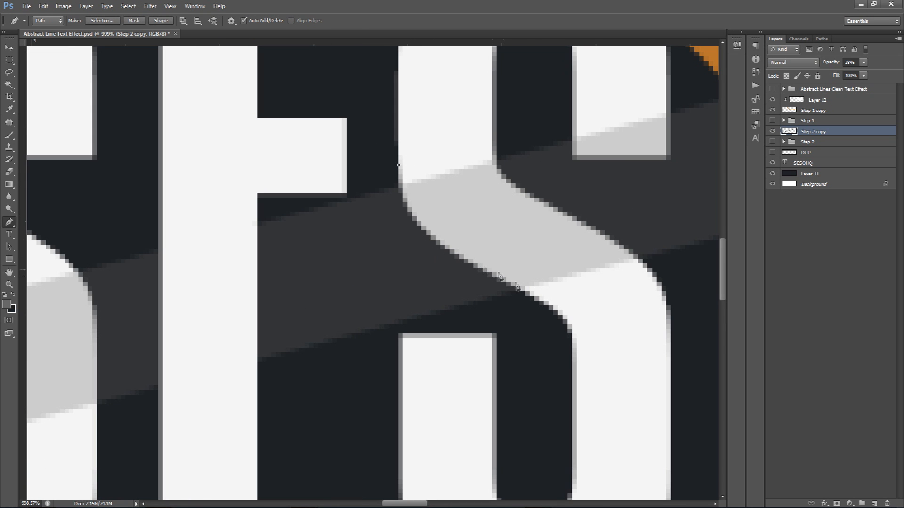
pyautogui.moveTo(539, 302); pyautogui.dragTo(698, 361)
pyautogui.keyDown('alt'); pyautogui.click(540, 302); pyautogui.keyUp('alt')
# Continue the path pixel by pixel along the upper right edge of the second S's middle stroke.
pyautogui.scroll(6, 660, 256)
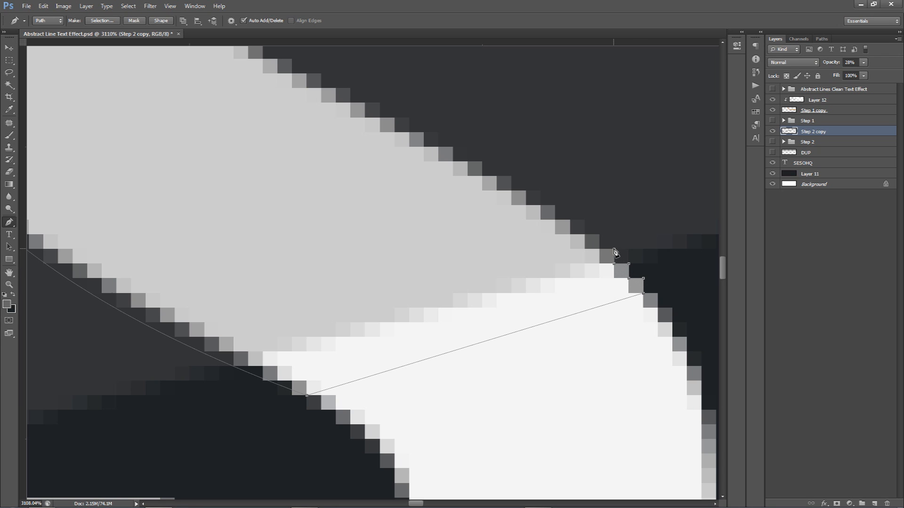
pyautogui.click(599, 235)
pyautogui.click(584, 220)
pyautogui.click(556, 205)
pyautogui.click(540, 191)
pyautogui.click(453, 148)
pyautogui.moveTo(452, 149); pyautogui.dragTo(560, 265)
pyautogui.hotkey('ctrl', 'z')
pyautogui.click(569, 261)
pyautogui.click(568, 246)
pyautogui.click(553, 246)
pyautogui.click(540, 246)
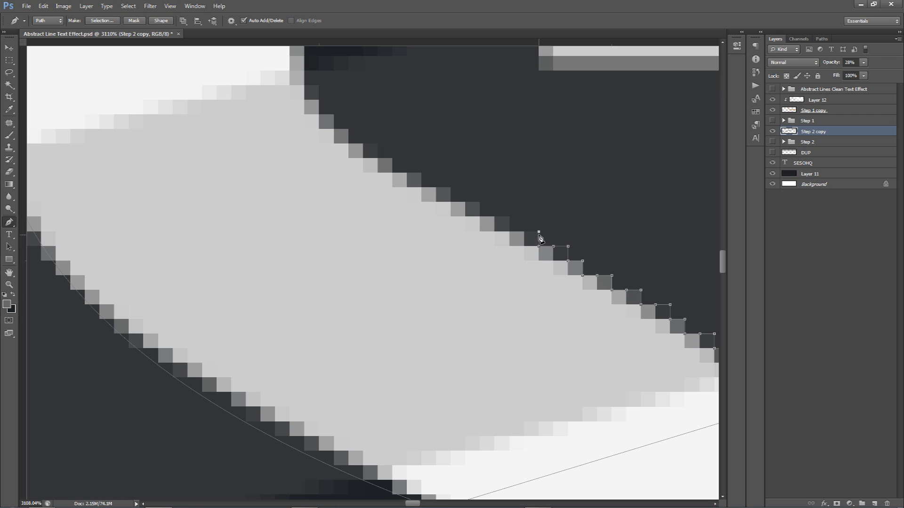
pyautogui.click(509, 217)
pyautogui.click(451, 202)
pyautogui.moveTo(423, 196); pyautogui.dragTo(577, 308)
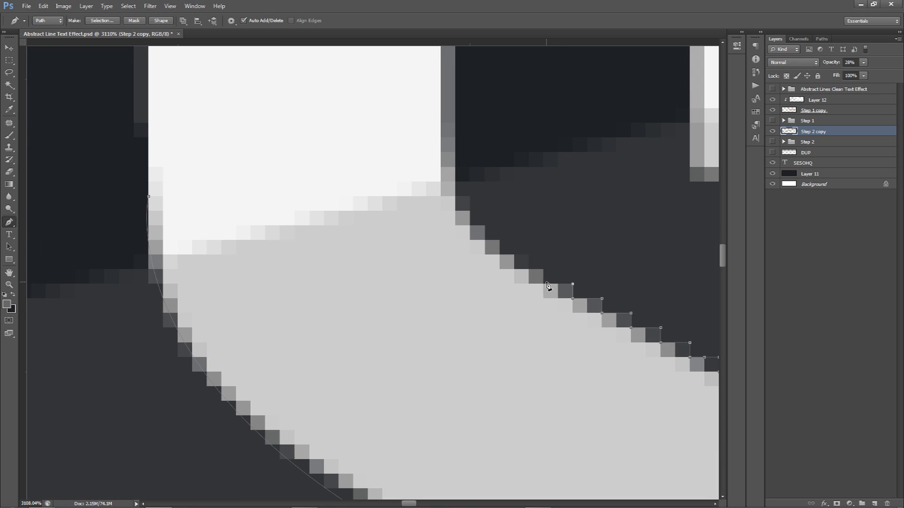
# Trace the rest of the stroke's edge up to the second S's inner corner and close the path above the grey line.
pyautogui.click(529, 269)
pyautogui.click(529, 254)
pyautogui.click(485, 225)
pyautogui.click(456, 197)
pyautogui.click(455, 152)
pyautogui.moveTo(235, 152); pyautogui.dragTo(231, 149)
pyautogui.click(163, 167)
pyautogui.click(149, 198)
pyautogui.scroll(-6, 601, 278)
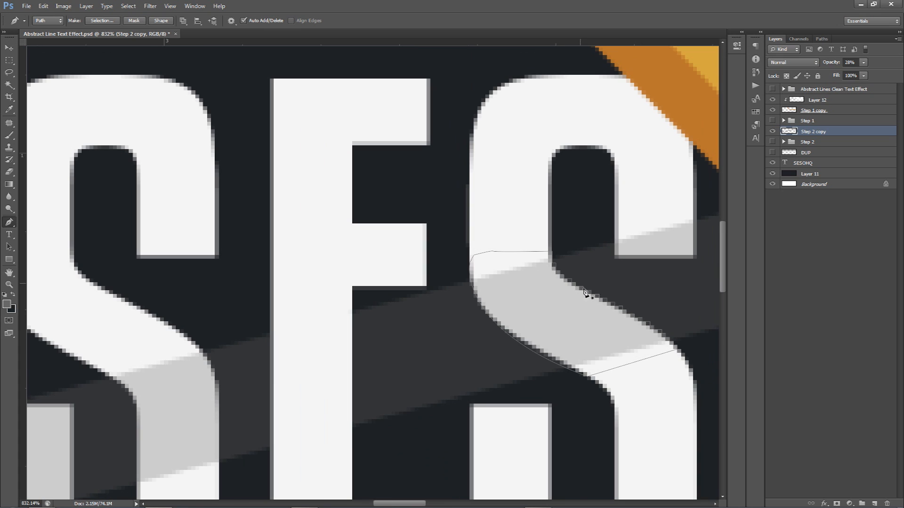
# Convert the path to a selection, delete the grey line over the second S's middle stroke and deselect.
pyautogui.rightClick(586, 293)
pyautogui.click(612, 341)
pyautogui.click(495, 152)
pyautogui.press('Delete')
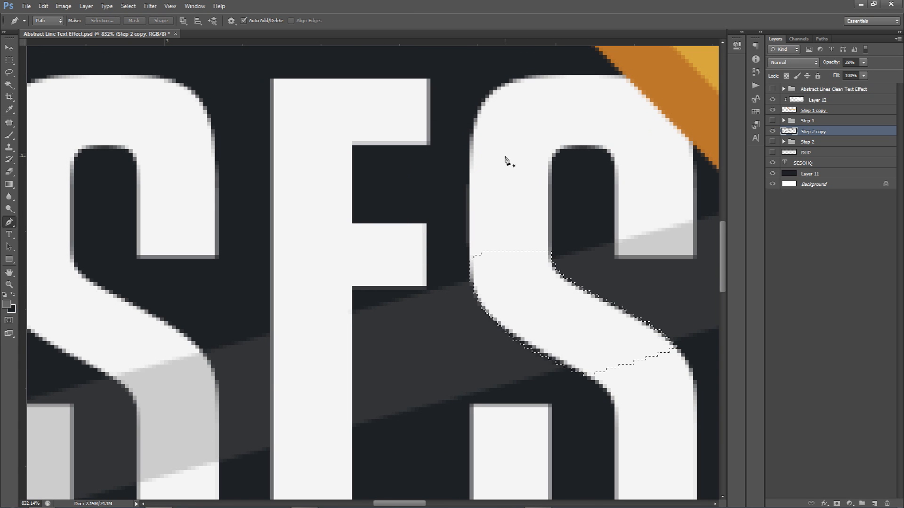
pyautogui.hotkey('ctrl', 'd')
# Check the cut edge along the second S and restore the Step 2 copy layer's opacity to 100%.
pyautogui.scroll(-2, 598, 320)
pyautogui.scroll(3, 575, 339)
pyautogui.scroll(2, 571, 345)
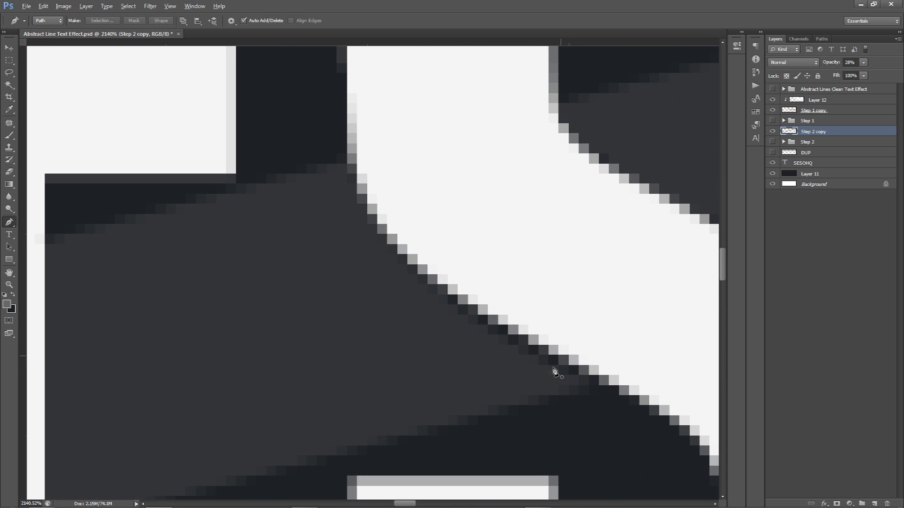
pyautogui.scroll(-2, 585, 354)
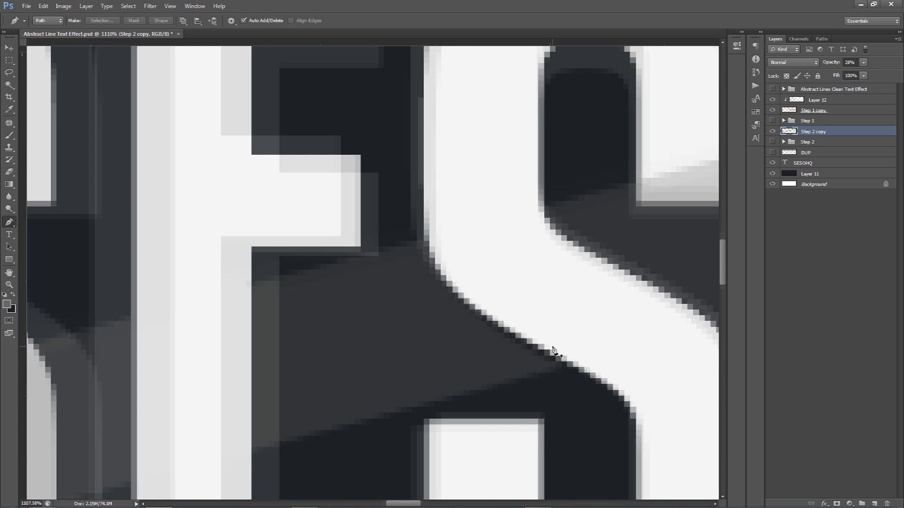
pyautogui.scroll(-4, 563, 322)
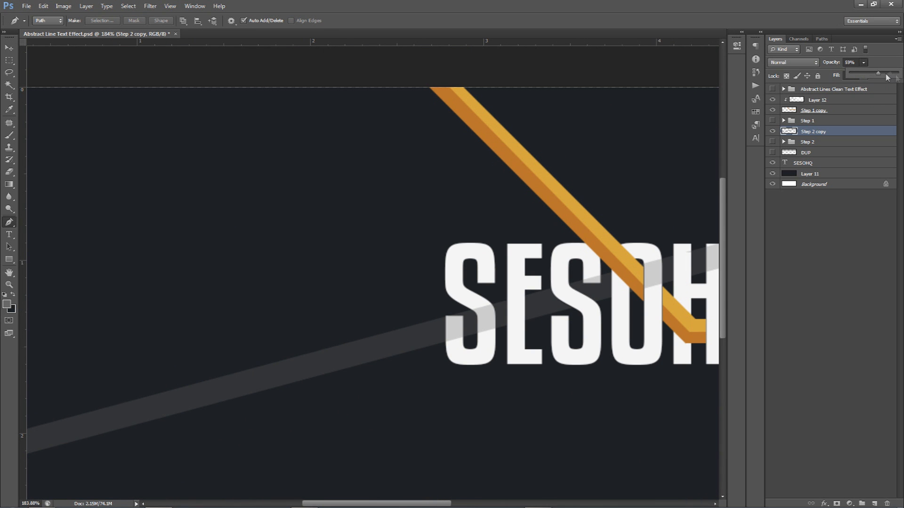
pyautogui.press('0')
pyautogui.click(9, 47)
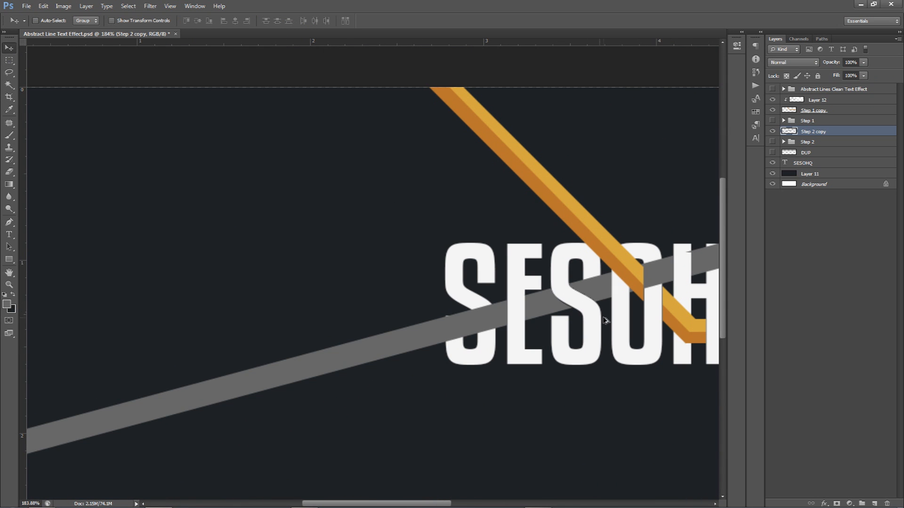
# Draw a closed path covering the dark gap between the grey line and the lower left edge of the second S's middle stroke.
pyautogui.scroll(3, 599, 315)
pyautogui.scroll(-2, 607, 314)
pyautogui.moveTo(605, 303); pyautogui.dragTo(481, 300)
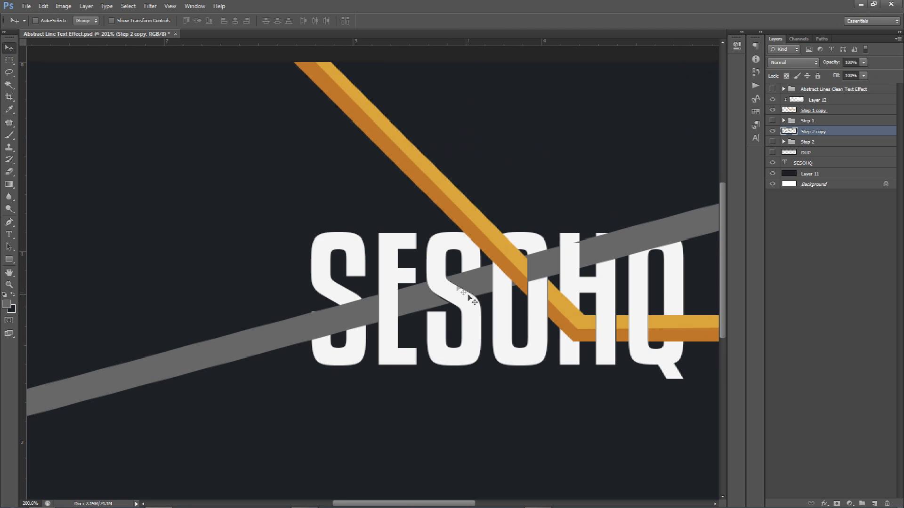
pyautogui.scroll(-2, 479, 298)
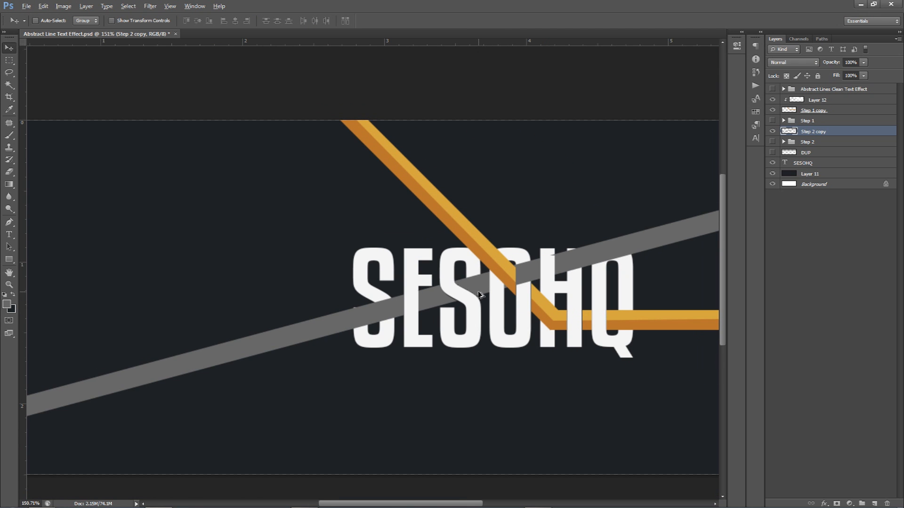
pyautogui.scroll(3, 478, 295)
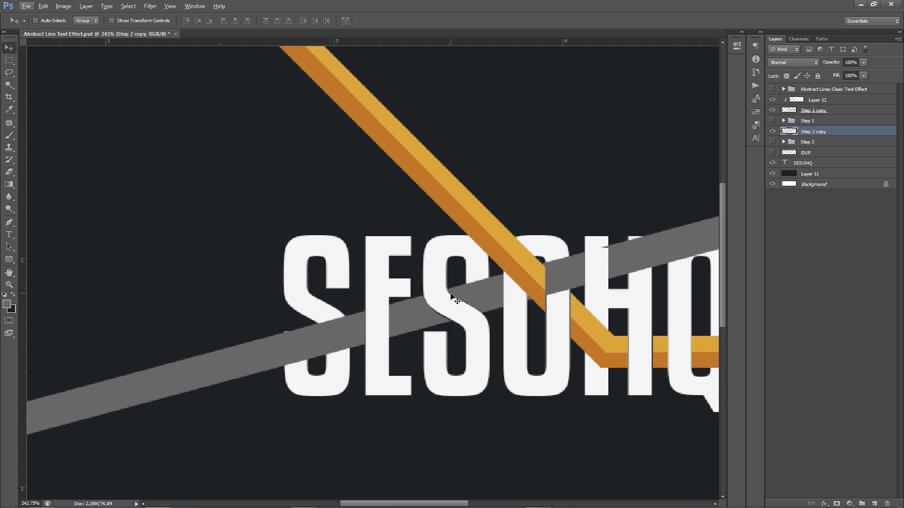
pyautogui.scroll(5, 453, 301)
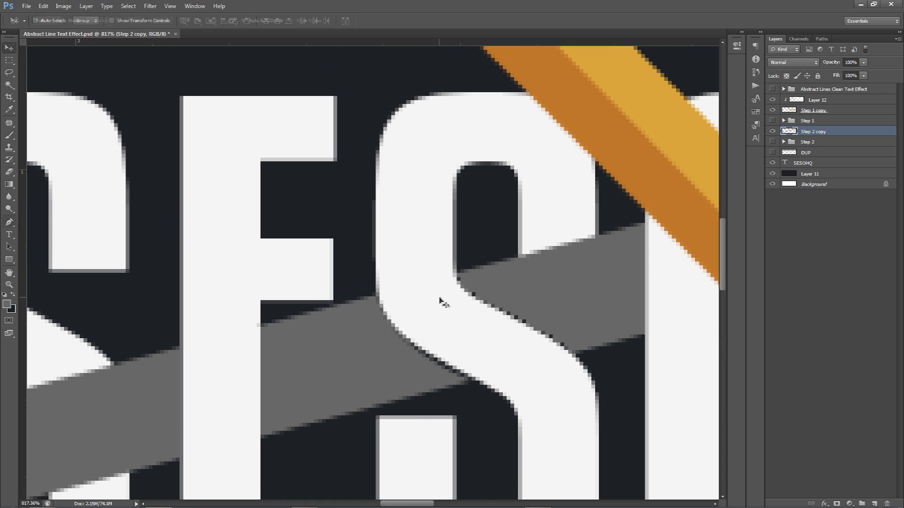
pyautogui.press('p')
pyautogui.scroll(2, 384, 311)
pyautogui.click(364, 296)
pyautogui.click(568, 380)
pyautogui.click(578, 408)
pyautogui.click(500, 425)
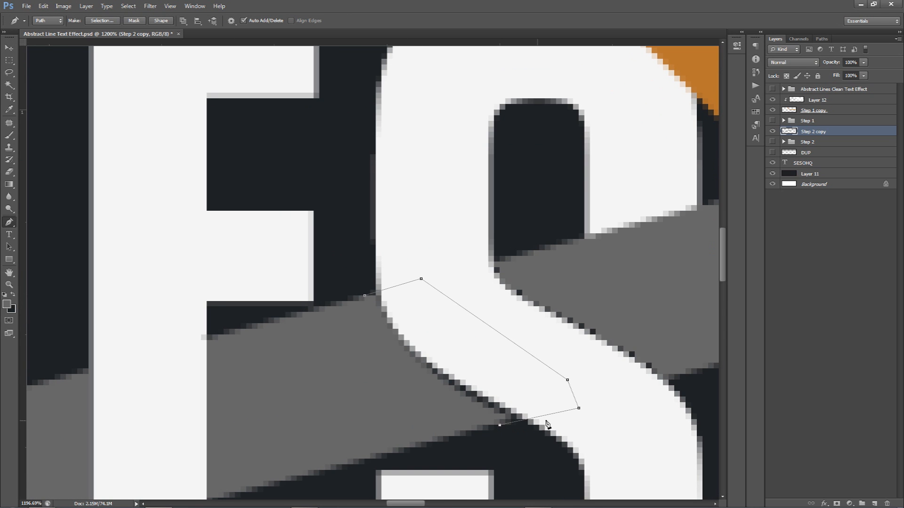
pyautogui.keyDown('ctrl'); pyautogui.moveTo(581, 410); pyautogui.dragTo(580, 399); pyautogui.keyUp('ctrl')
pyautogui.click(364, 297)
# Draw a second closed path covering the gap between the grey line and the upper right edge of the second S's middle stroke.
pyautogui.click(533, 251)
pyautogui.click(455, 274)
pyautogui.click(573, 368)
pyautogui.click(623, 403)
pyautogui.click(703, 369)
pyautogui.click(680, 318)
pyautogui.click(534, 251)
# Try to fill both paths with the line's grey on the Step 2 copy layer, and undo the fill.
pyautogui.rightClick(589, 262)
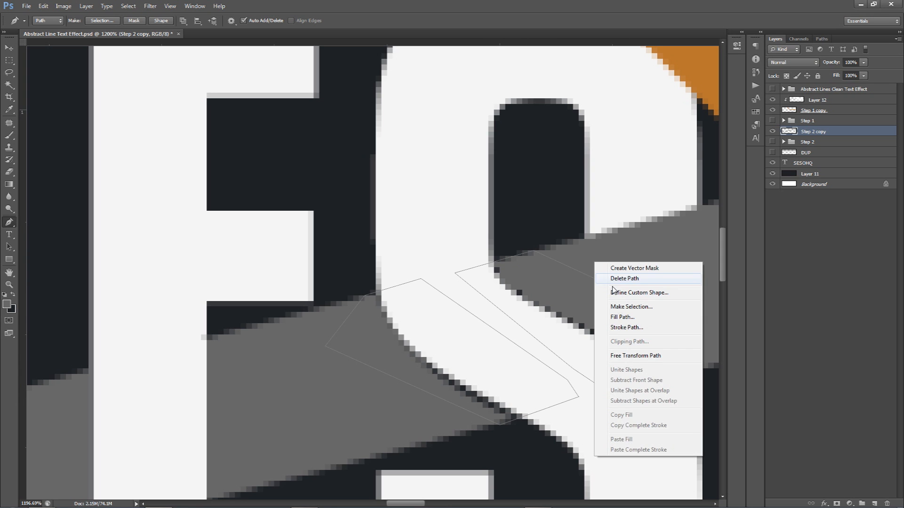
pyautogui.click(617, 313)
pyautogui.click(499, 147)
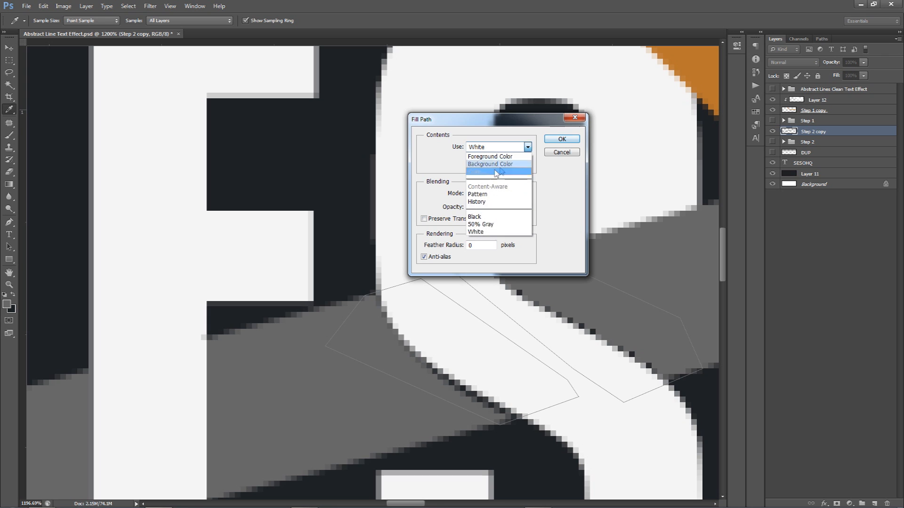
pyautogui.click(485, 167)
pyautogui.click(862, 280)
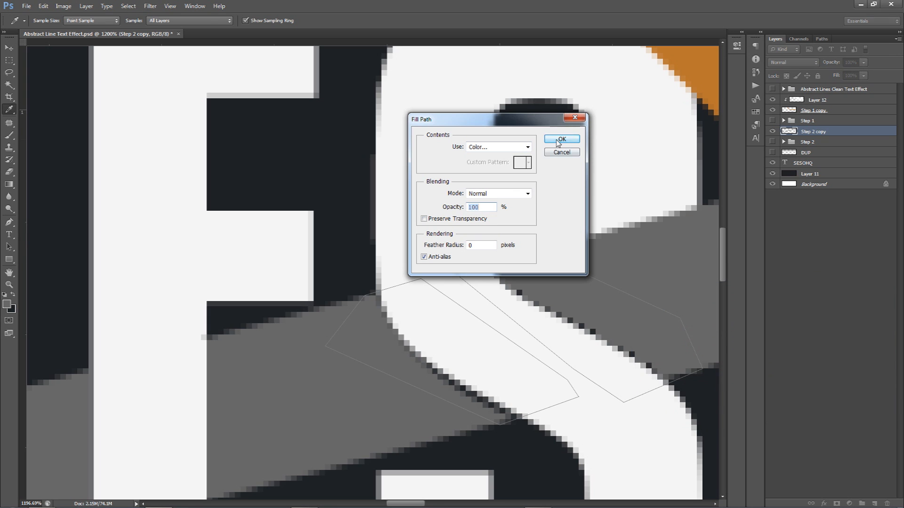
pyautogui.click(562, 139)
pyautogui.rightClick(609, 242)
pyautogui.click(617, 255)
pyautogui.press('v')
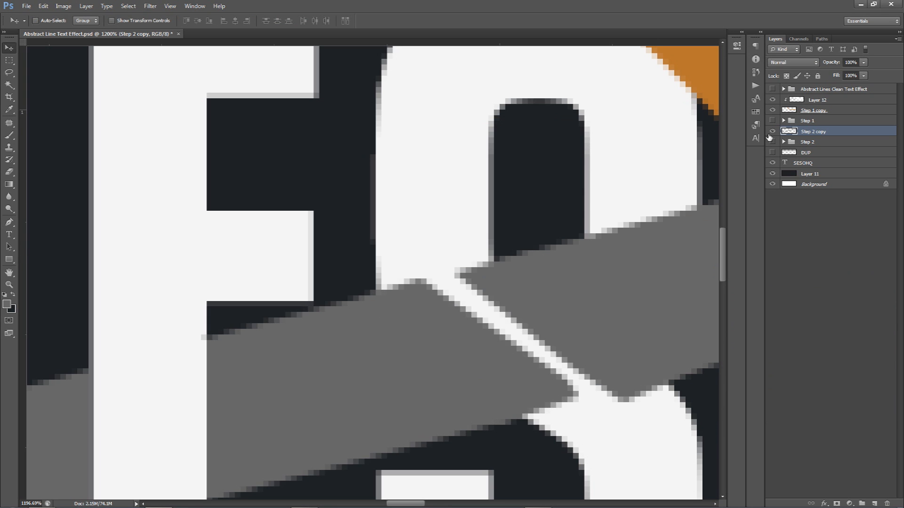
pyautogui.hotkey('ctrl', 'z')
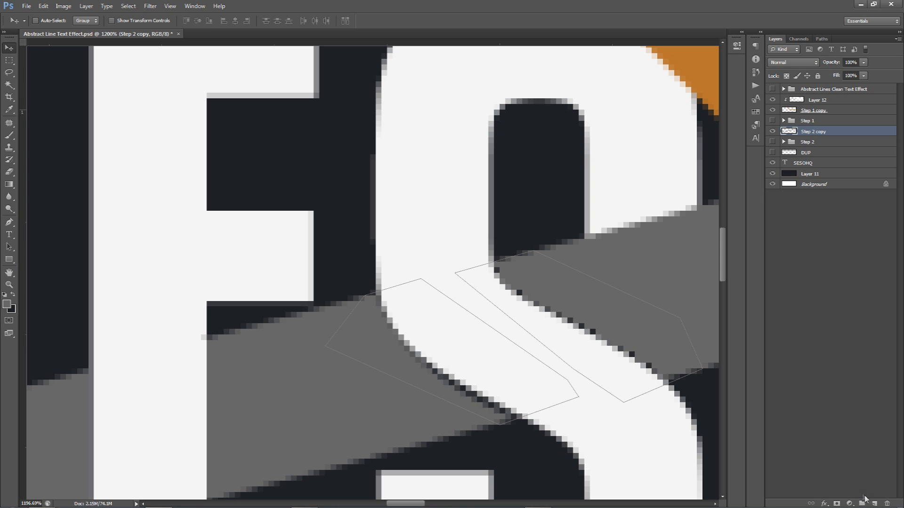
# Fill both paths with the line's grey on a new layer above Step 2 copy and delete the paths.
pyautogui.click(875, 504)
pyautogui.press('p')
pyautogui.rightClick(611, 325)
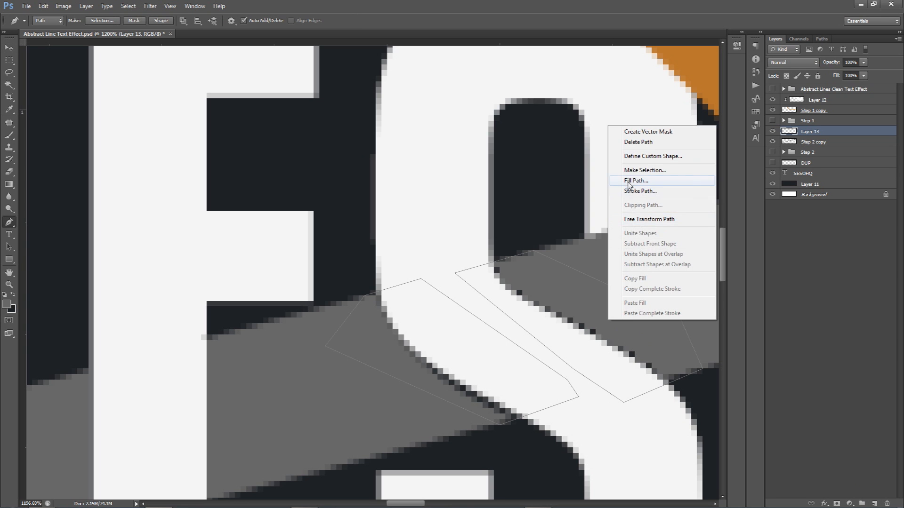
pyautogui.click(628, 178)
pyautogui.press('Return')
pyautogui.rightClick(618, 231)
pyautogui.click(631, 249)
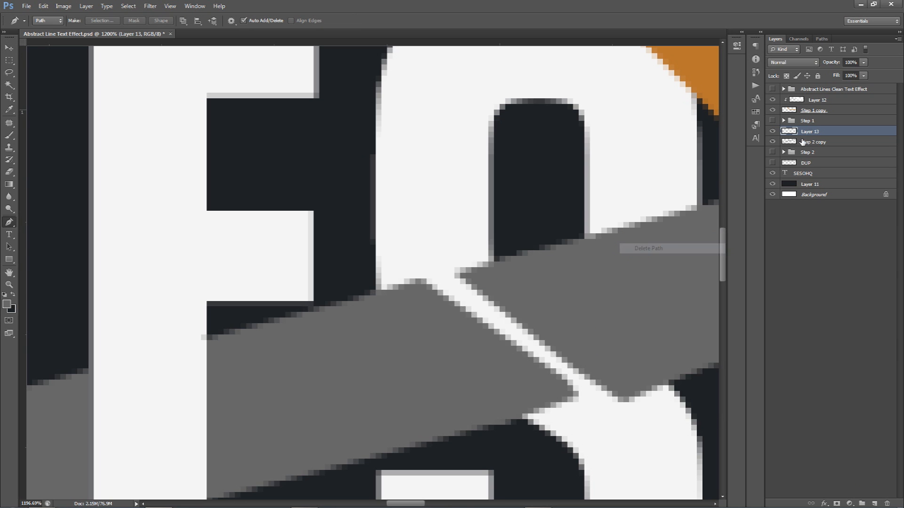
# Move the grey fill layer below the SESOHQ text layer and delete the stray path point on the second S.
pyautogui.click(772, 132)
pyautogui.click(773, 131)
pyautogui.moveTo(828, 136); pyautogui.dragTo(812, 179)
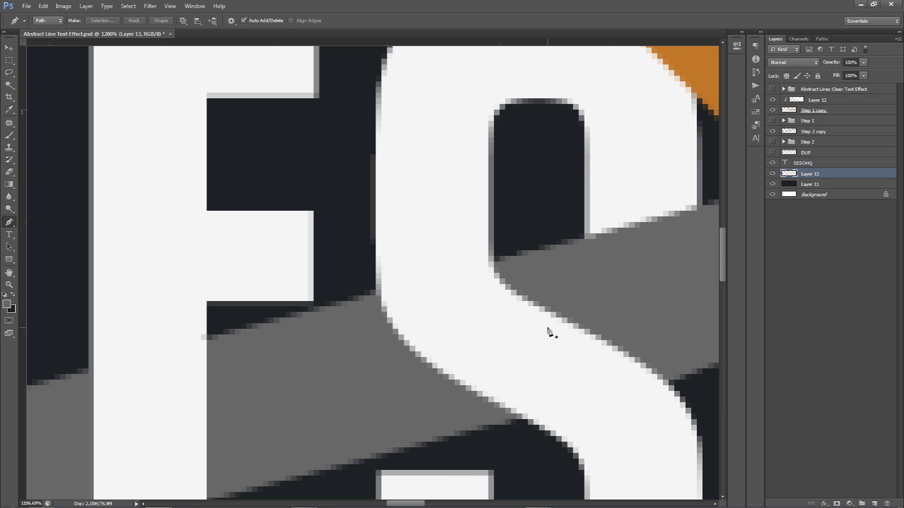
pyautogui.rightClick(448, 301)
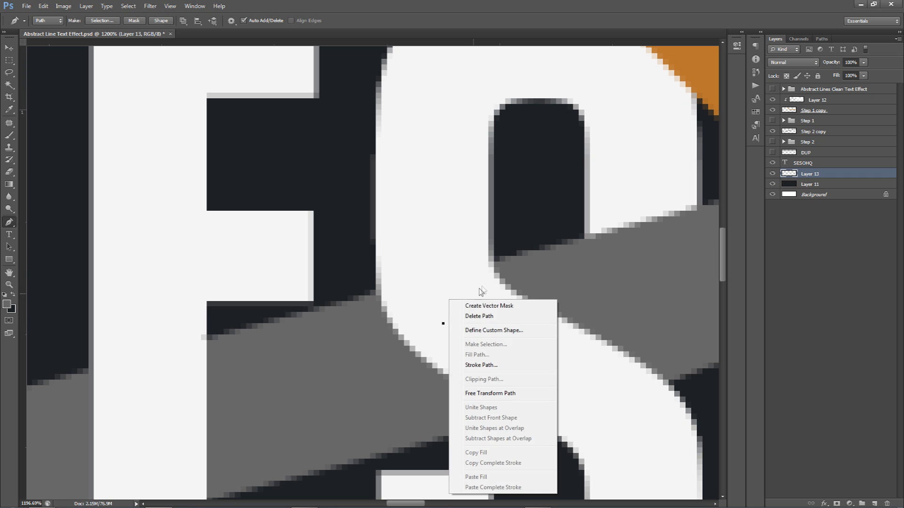
pyautogui.click(485, 316)
pyautogui.press('v')
# Delete the leftover grey sliver over the H's left stem from the Step 2 copy layer using a rectangular selection, and deselect.
pyautogui.scroll(-7, 484, 315)
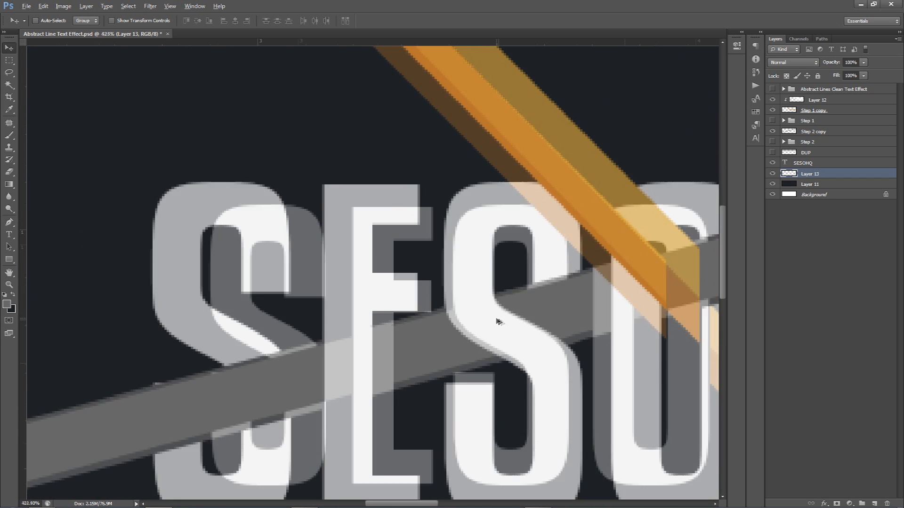
pyautogui.scroll(-1, 518, 305)
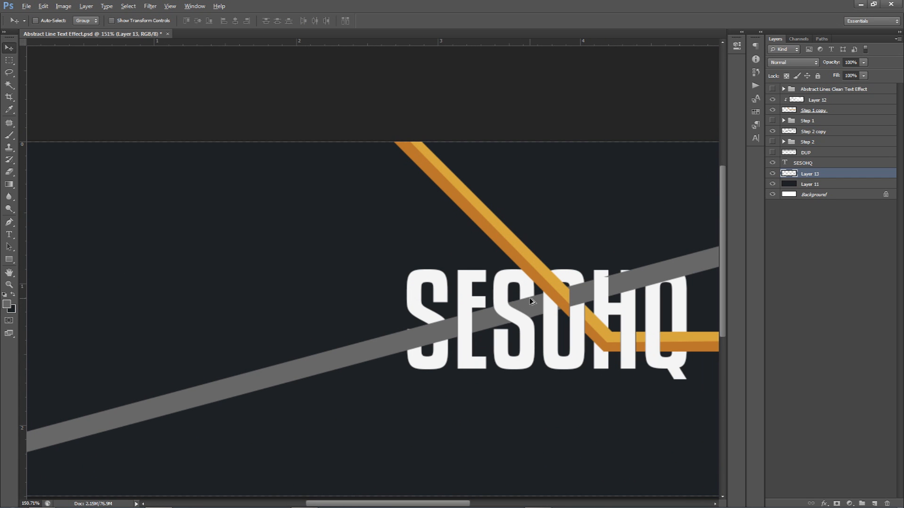
pyautogui.press('alt')
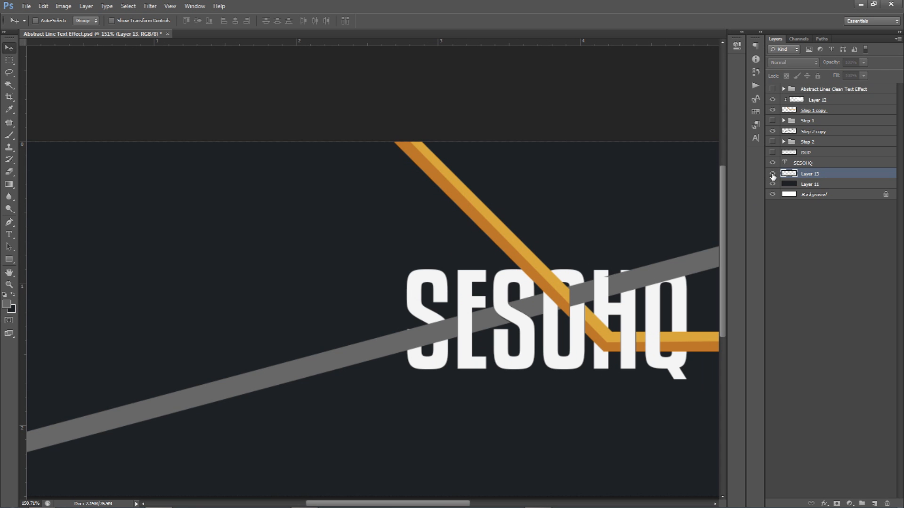
pyautogui.scroll(5, 626, 279)
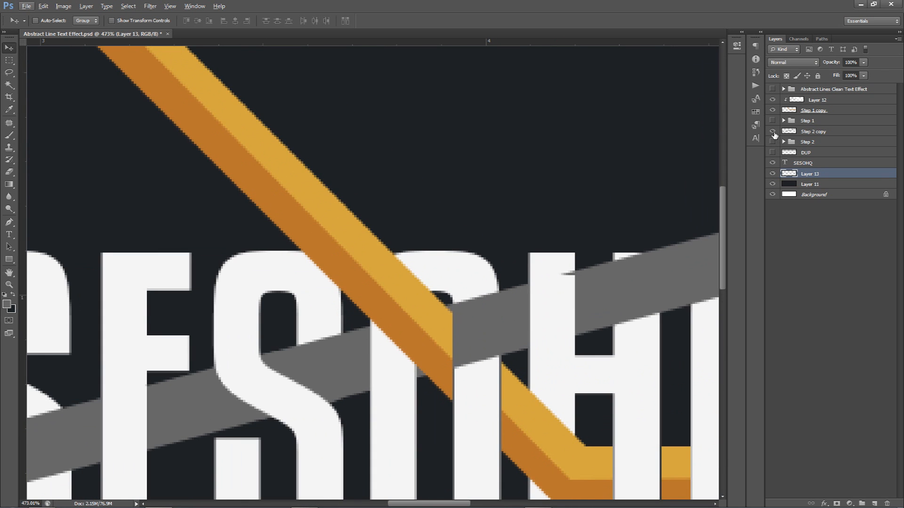
pyautogui.click(802, 133)
pyautogui.press('m')
pyautogui.moveTo(547, 267); pyautogui.dragTo(574, 306)
pyautogui.hotkey('ctrl', 'd')
pyautogui.press('v')
pyautogui.scroll(-2, 587, 276)
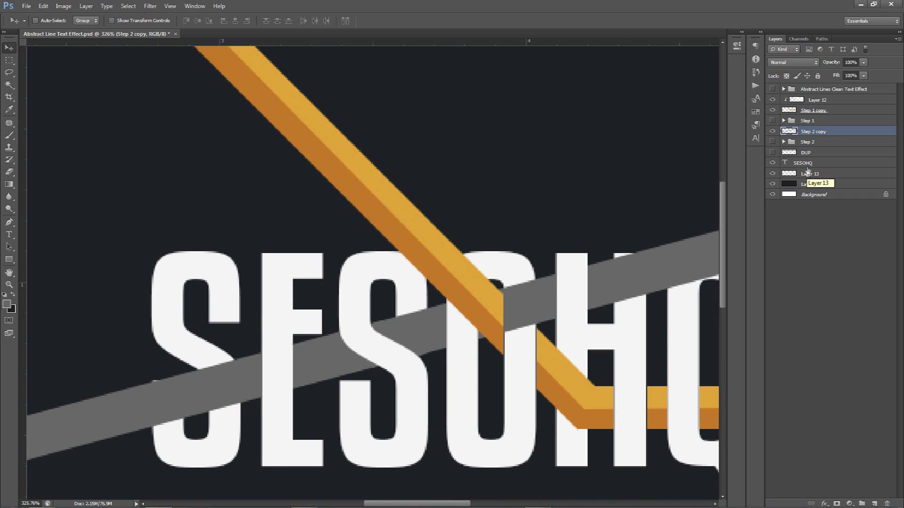
# Apply a Color Overlay in dark green 397e60 to the Step 2 copy layer.
pyautogui.doubleClick(851, 131)
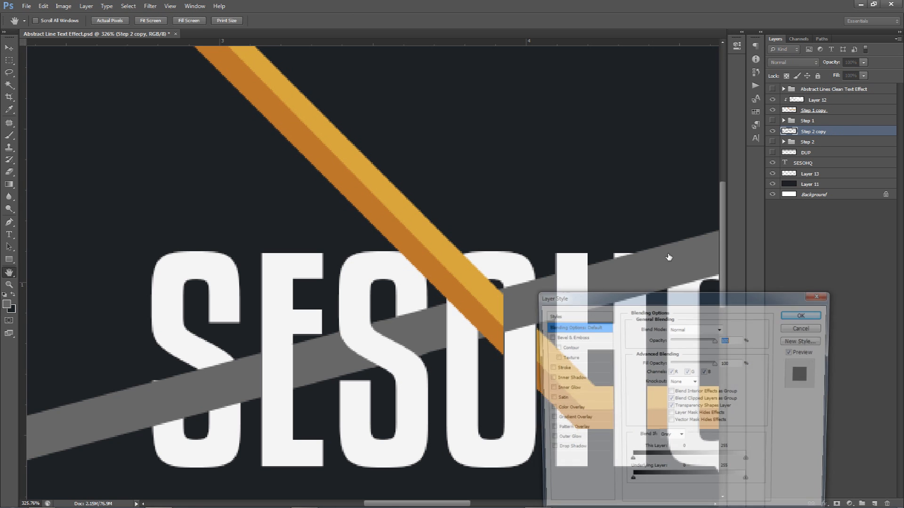
pyautogui.click(567, 409)
pyautogui.click(729, 328)
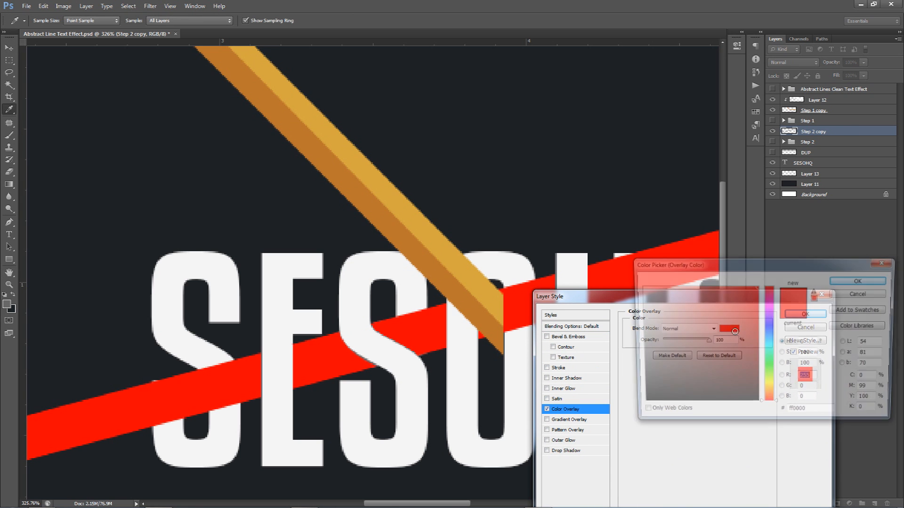
pyautogui.moveTo(769, 355); pyautogui.dragTo(770, 347)
pyautogui.moveTo(710, 355); pyautogui.dragTo(688, 374)
pyautogui.moveTo(770, 349); pyautogui.dragTo(766, 382)
pyautogui.click(728, 337)
pyautogui.moveTo(727, 337); pyautogui.dragTo(713, 336)
pyautogui.moveTo(771, 358)
pyautogui.mouseDown()
pyautogui.moveTo(768, 396)
pyautogui.moveTo(765, 349)
pyautogui.moveTo(764, 356)
pyautogui.mouseUp()
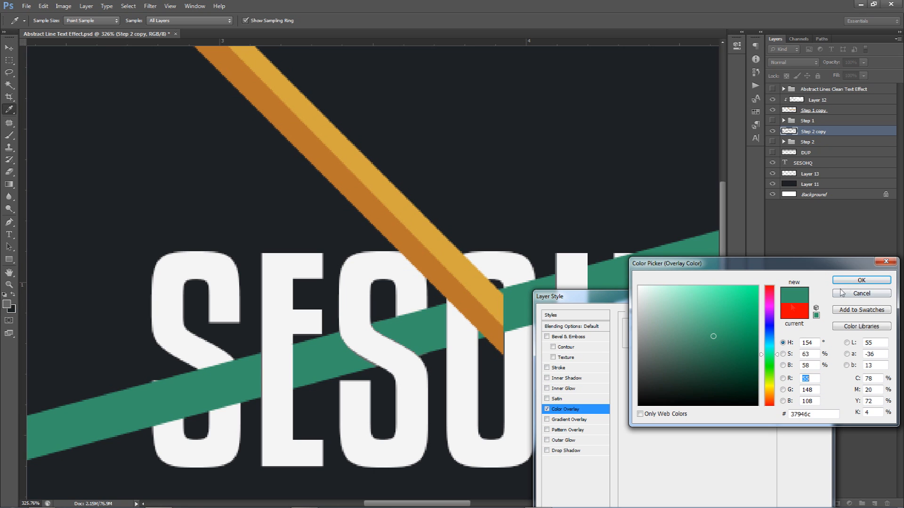
pyautogui.moveTo(704, 350); pyautogui.dragTo(704, 347)
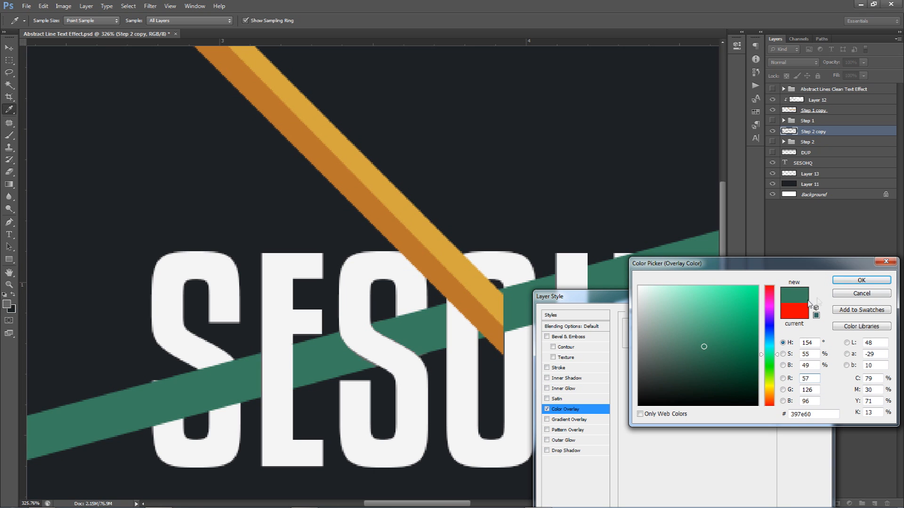
pyautogui.click(856, 282)
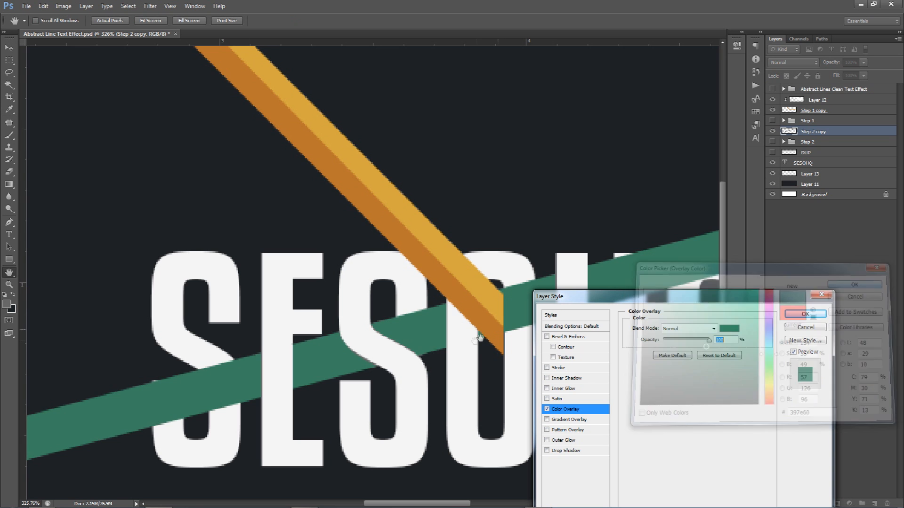
pyautogui.click(807, 313)
# Outline the small green remnant beneath the orange line inside the O, convert the path to a selection, delete the remnant and deselect.
pyautogui.scroll(6, 496, 340)
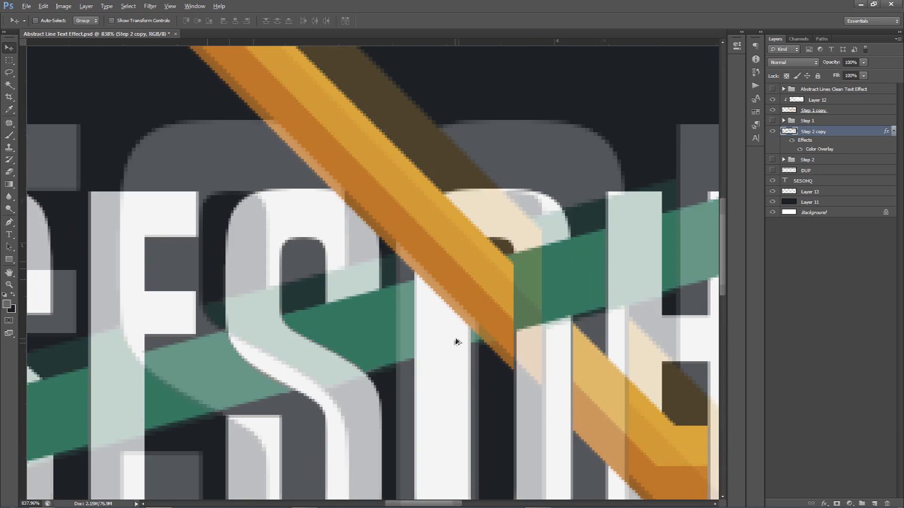
pyautogui.press('p')
pyautogui.click(493, 355)
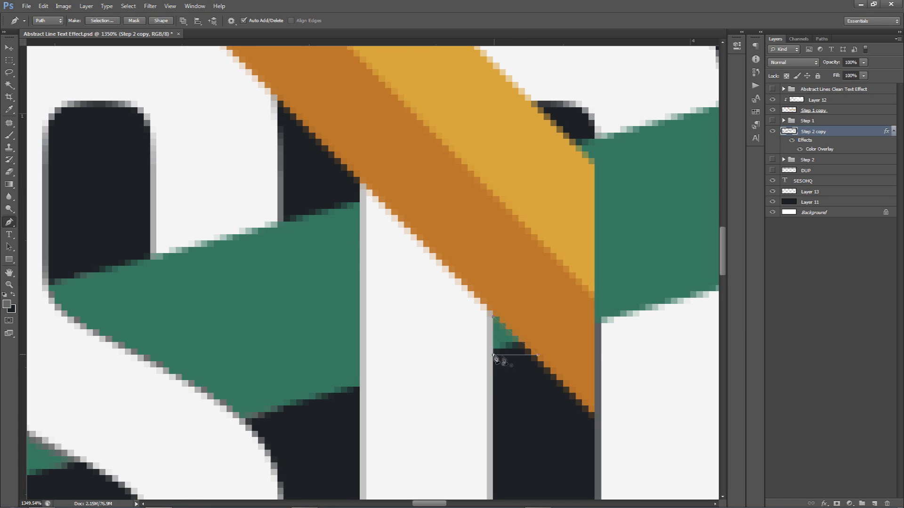
pyautogui.rightClick(513, 357)
pyautogui.click(541, 206)
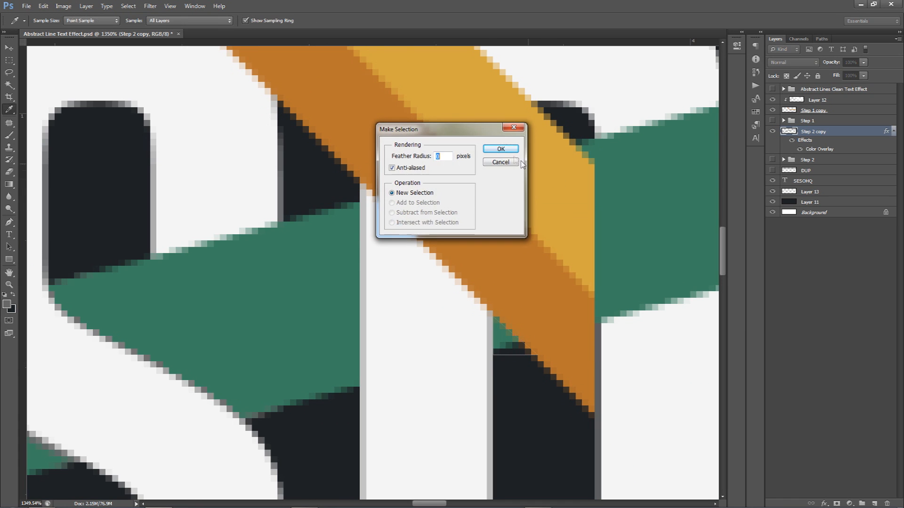
pyautogui.click(501, 149)
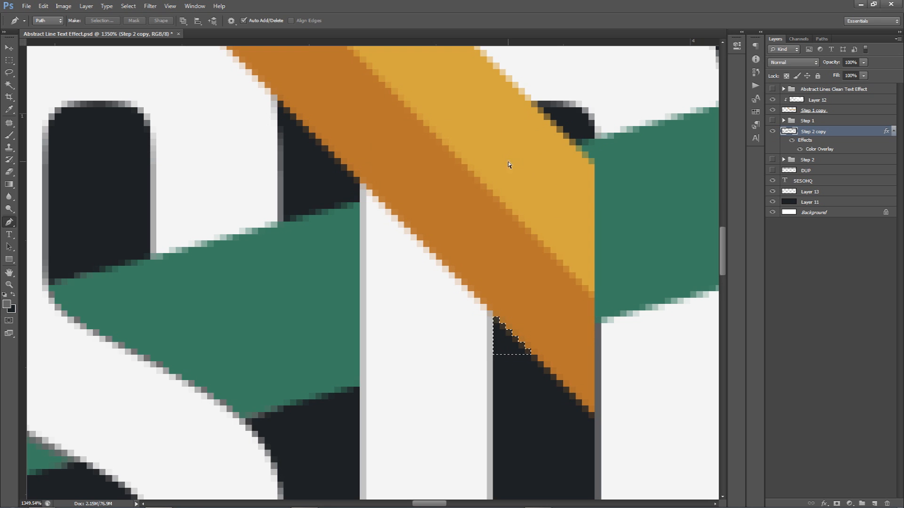
pyautogui.hotkey('ctrl', 'd')
pyautogui.press('v')
# Apply a Color Overlay in dark green 397e60 to the grey Layer 13 below the SESOHQ text layer.
pyautogui.scroll(-10, 546, 346)
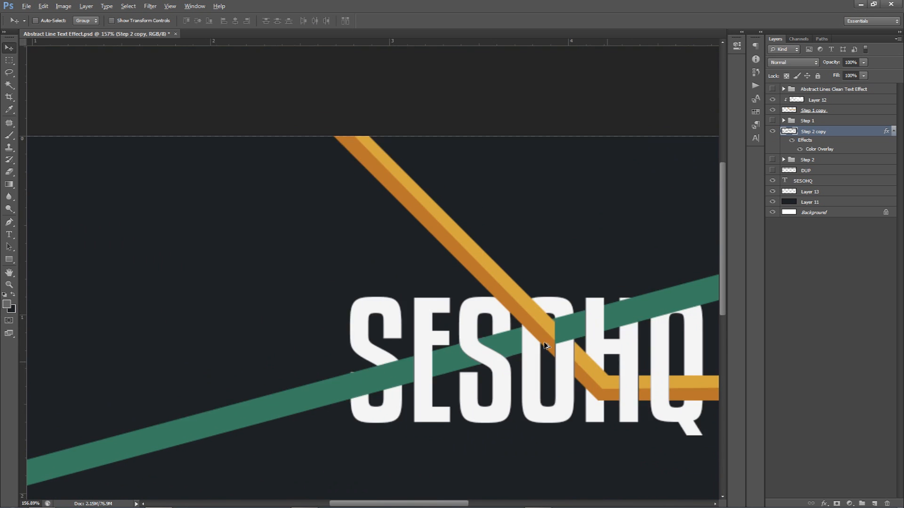
pyautogui.scroll(-3, 546, 346)
pyautogui.scroll(2, 386, 281)
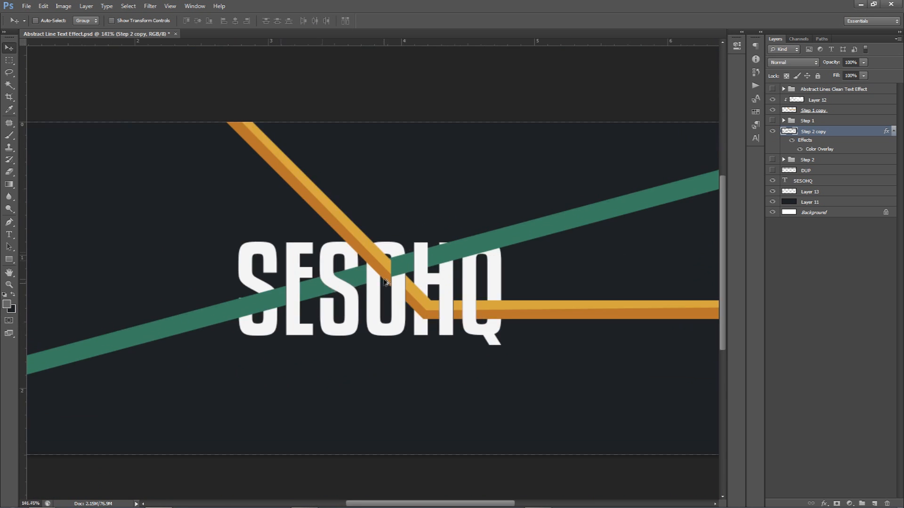
pyautogui.scroll(8, 385, 281)
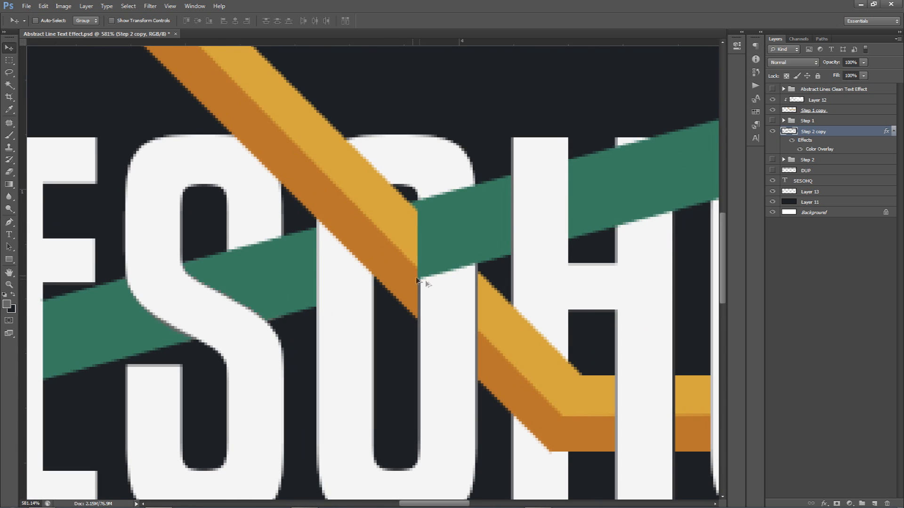
pyautogui.scroll(-1, 387, 295)
pyautogui.moveTo(179, 327); pyautogui.dragTo(314, 302)
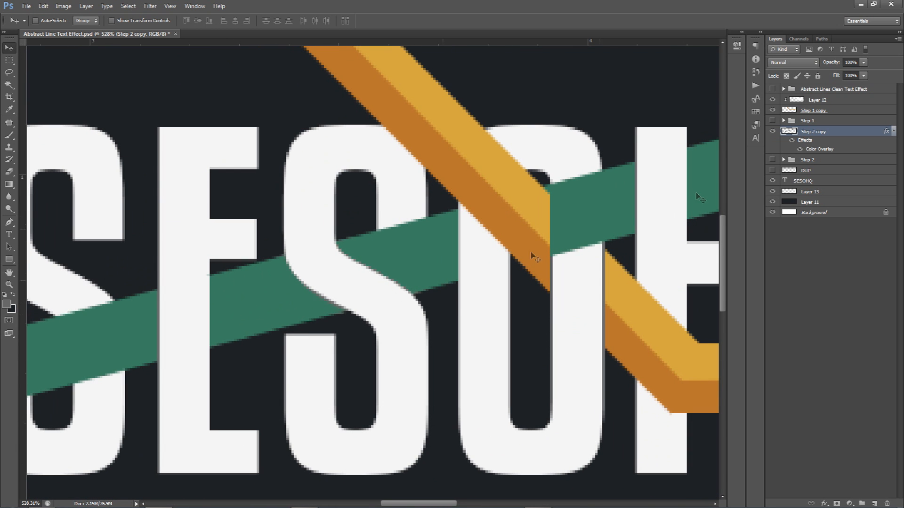
pyautogui.click(796, 170)
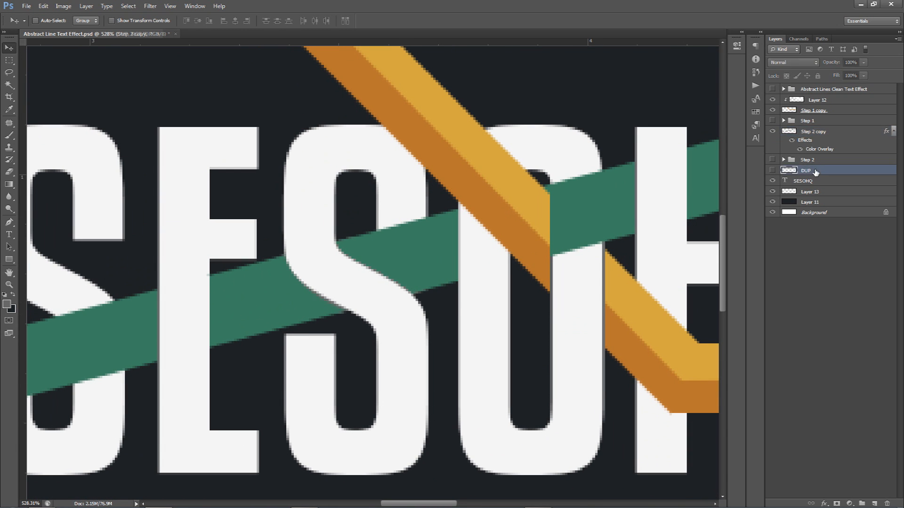
pyautogui.rightClick(838, 190)
pyautogui.click(853, 196)
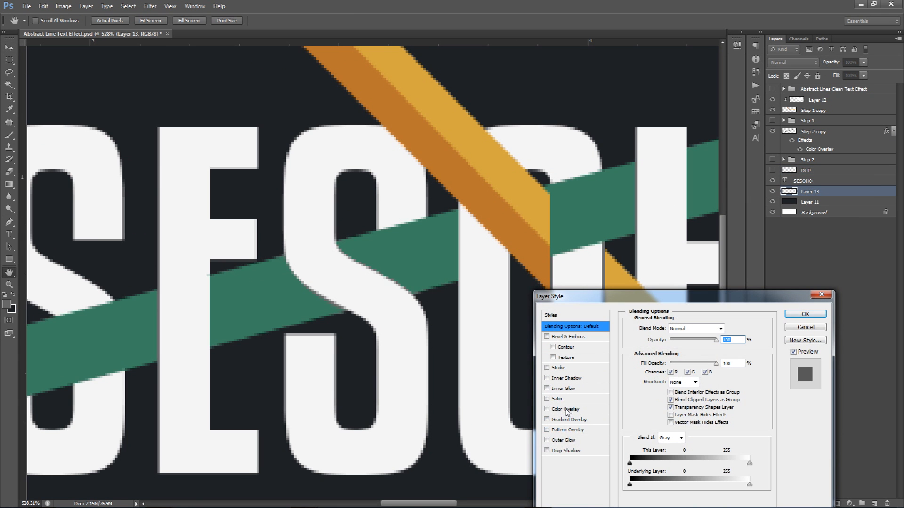
pyautogui.click(566, 409)
pyautogui.click(730, 328)
pyautogui.click(609, 217)
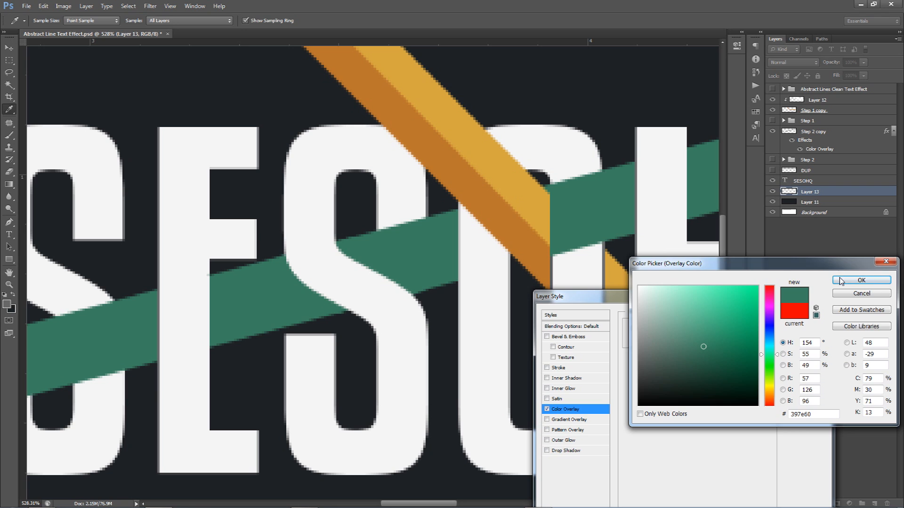
pyautogui.click(861, 281)
pyautogui.click(805, 313)
# Rename the green overlay layer below the SESOHQ text as Step 2 back.
pyautogui.doubleClick(810, 192)
pyautogui.write('Step 2 back')
pyautogui.press('Return')
# Rasterize the layer style of Step 2 copy and add a new empty layer clipped to it.
pyautogui.click(808, 134)
pyautogui.rightClick(808, 133)
pyautogui.click(806, 205)
pyautogui.click(875, 503)
pyautogui.click(847, 248)
# Draw a closed path along the middle of the green line from its right end to its left end, looping back below the canvas.
pyautogui.press('p')
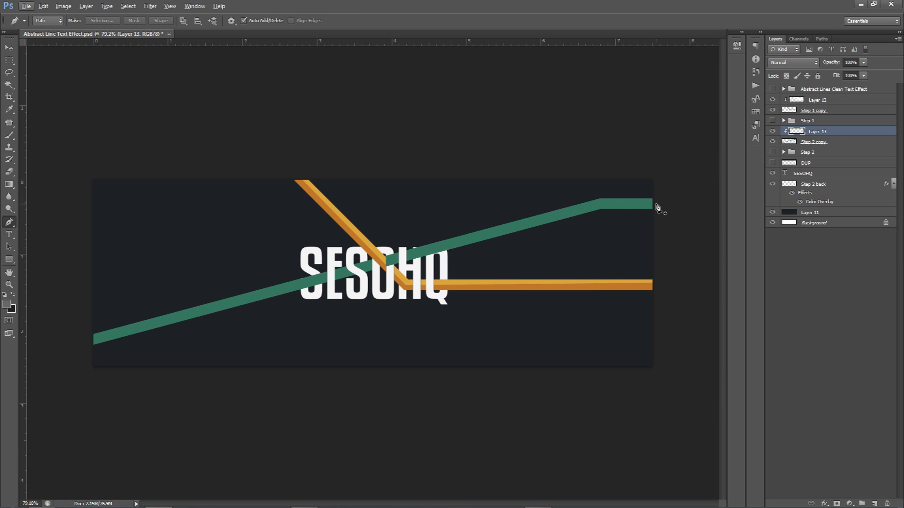
pyautogui.click(655, 202)
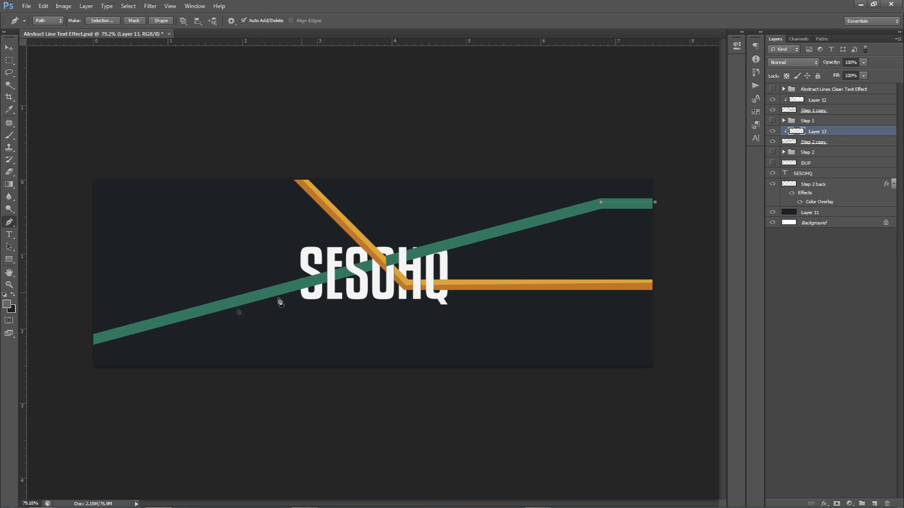
pyautogui.click(76, 348)
pyautogui.click(101, 393)
pyautogui.moveTo(352, 433); pyautogui.dragTo(398, 432)
pyautogui.moveTo(667, 337); pyautogui.dragTo(669, 311)
pyautogui.click(655, 202)
# Fill the path with white on the clipped layer and delete the path.
pyautogui.rightClick(570, 242)
pyautogui.click(595, 300)
pyautogui.click(528, 147)
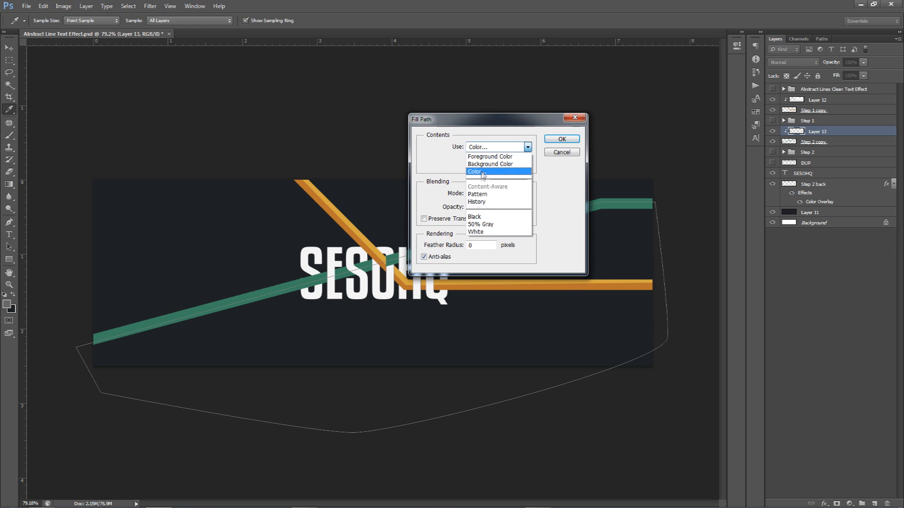
pyautogui.click(475, 232)
pyautogui.click(562, 139)
pyautogui.rightClick(500, 226)
pyautogui.click(529, 241)
# Set the clipped white highlight layer to Overlay blending at 32% opacity.
pyautogui.click(793, 62)
pyautogui.click(777, 185)
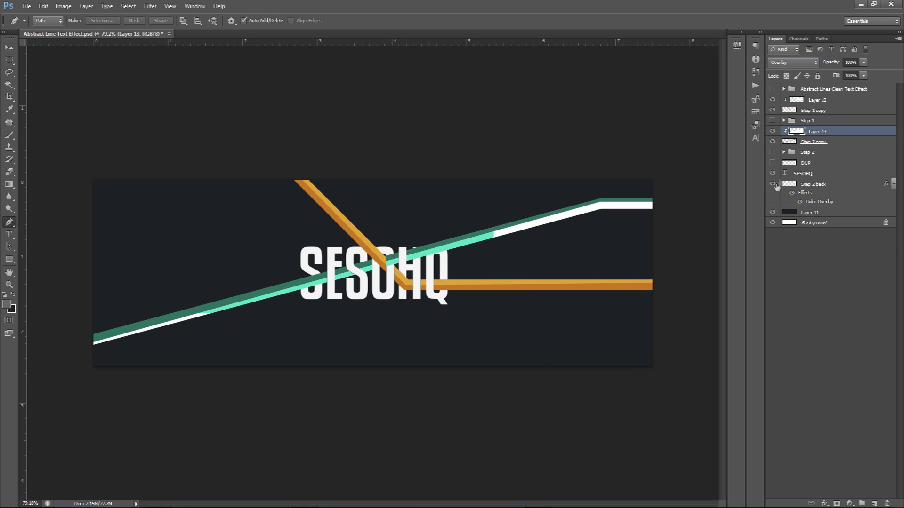
pyautogui.click(863, 63)
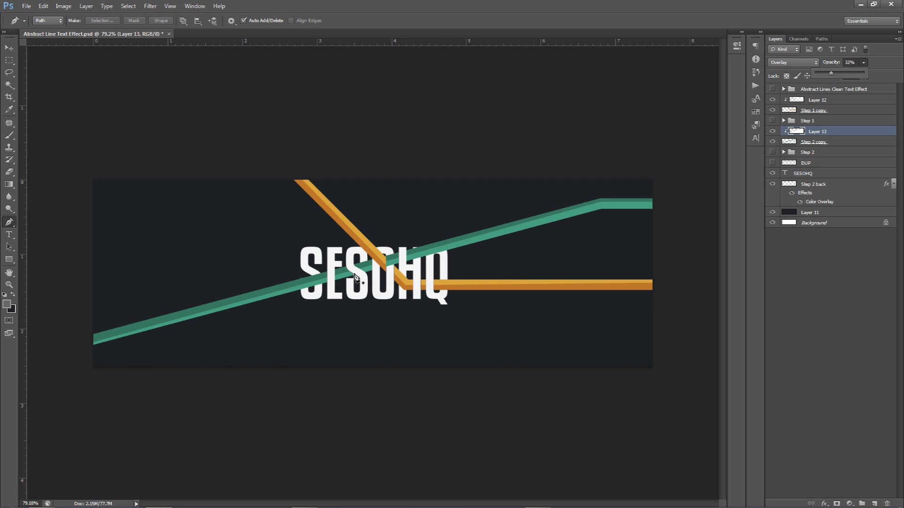
pyautogui.click(8, 47)
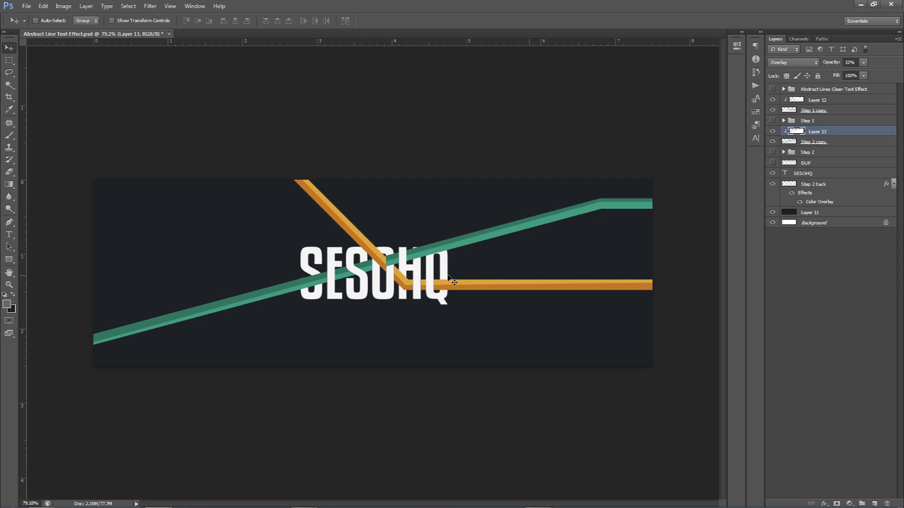
# Show the Abstract Lines Clean Text Effect group, examine how its lines weave through the lettering, and hide it again.
pyautogui.click(816, 188)
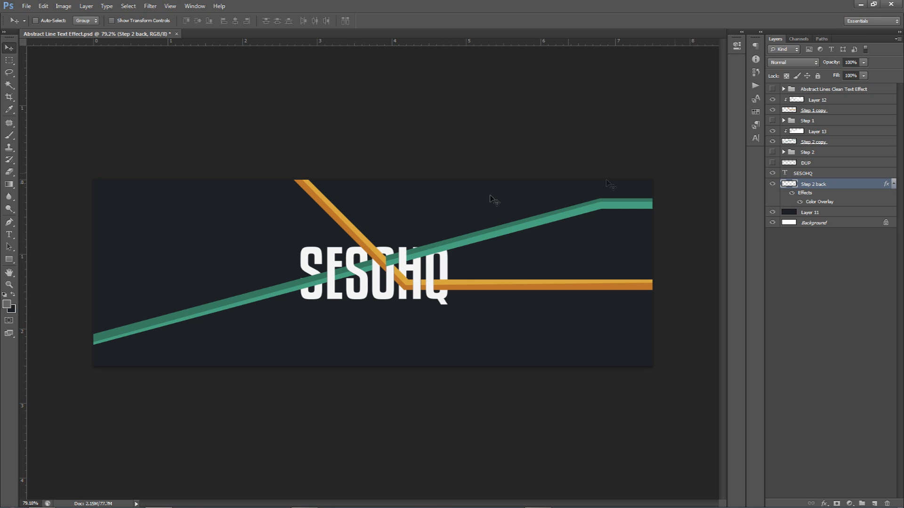
pyautogui.click(772, 89)
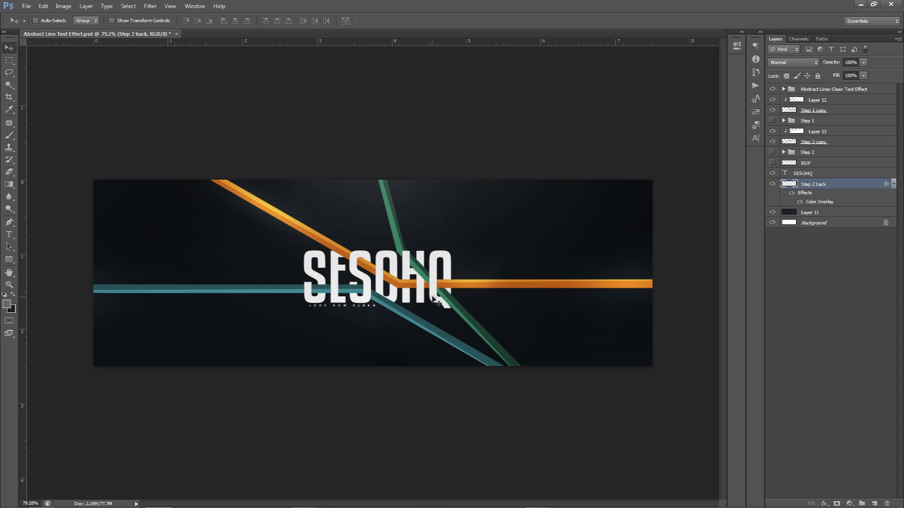
pyautogui.scroll(5, 359, 265)
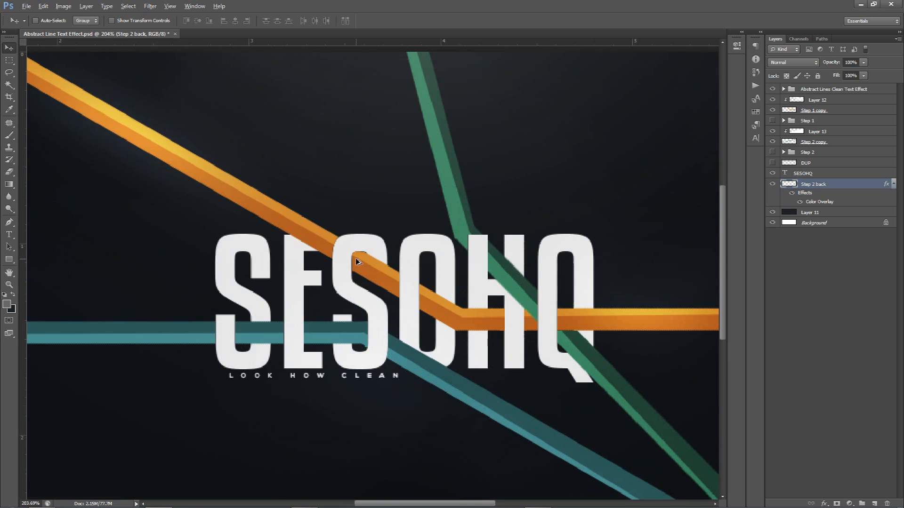
pyautogui.scroll(-5, 345, 264)
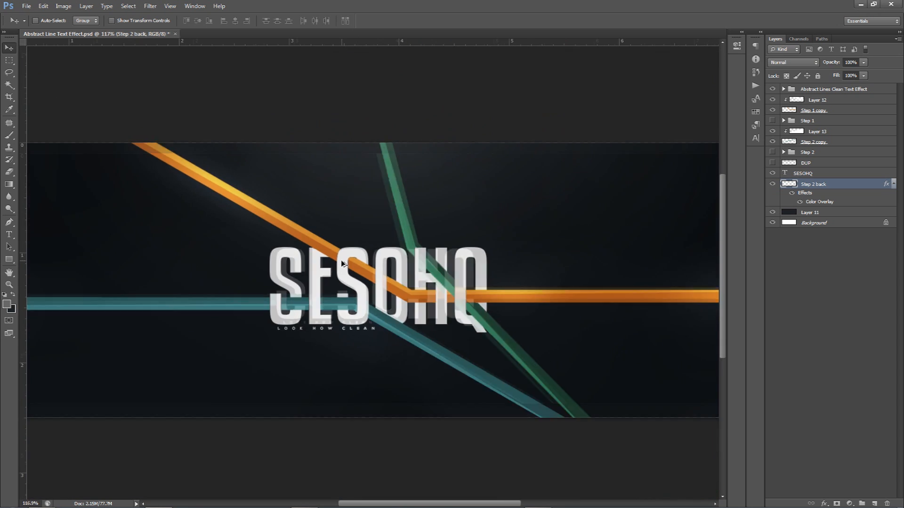
pyautogui.click(771, 90)
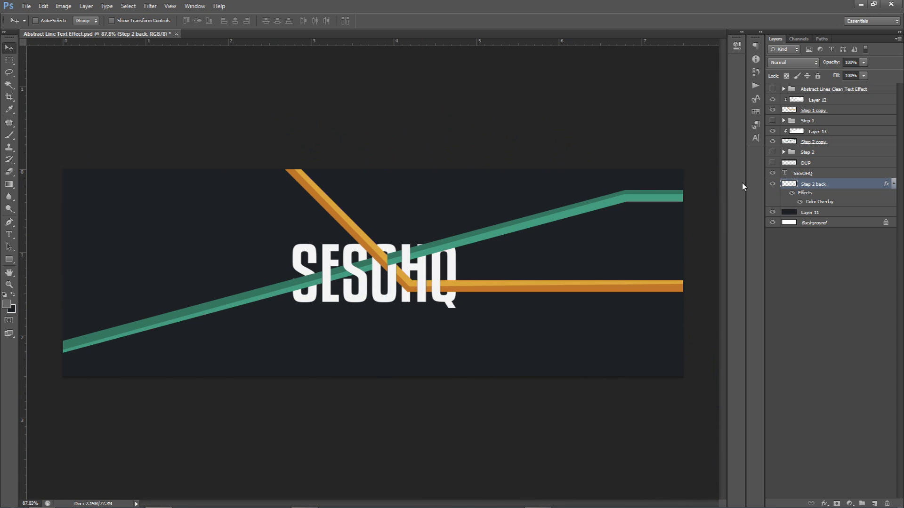
# Add a Brightness/Contrast adjustment layer above Layer 12 with brightness -45 and contrast 50.
pyautogui.click(842, 89)
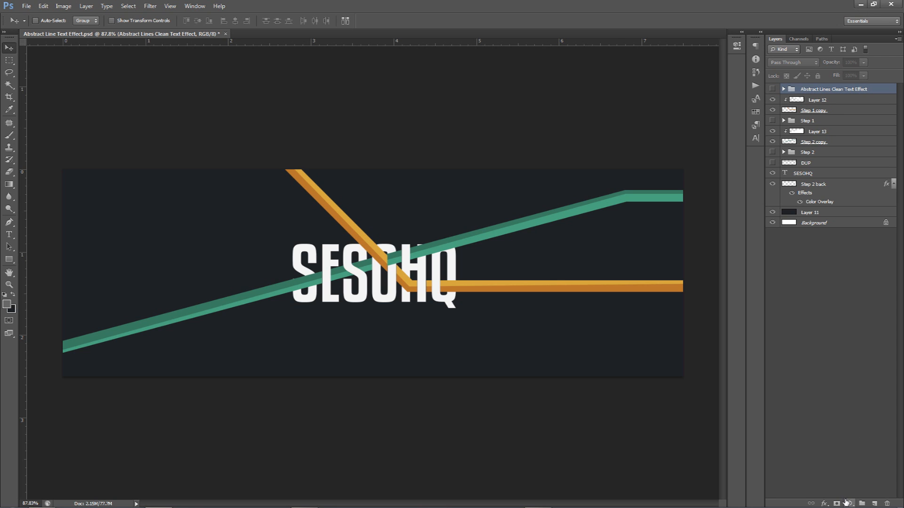
pyautogui.click(824, 100)
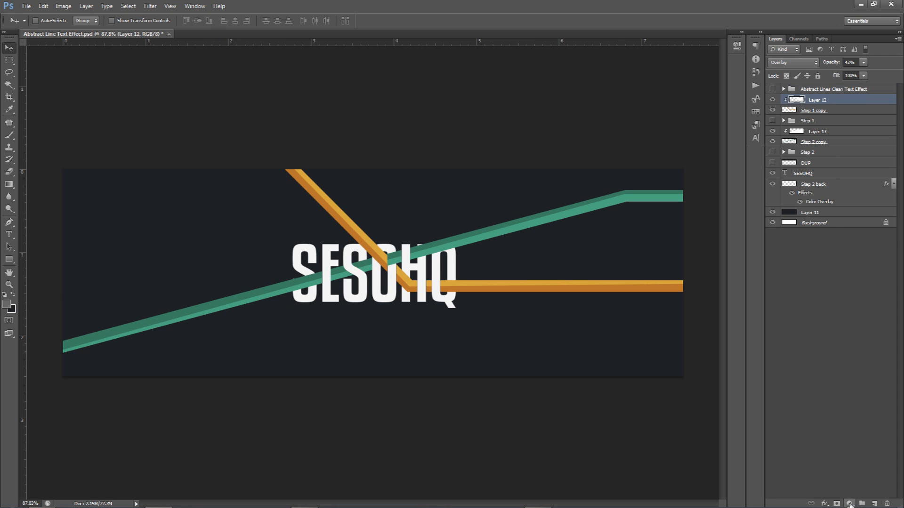
pyautogui.click(849, 503)
pyautogui.click(835, 334)
pyautogui.moveTo(650, 91); pyautogui.dragTo(684, 111)
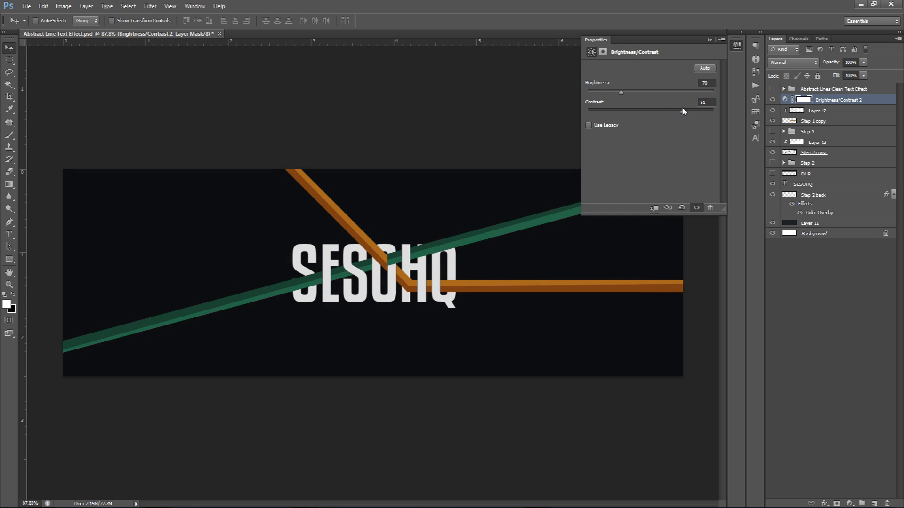
pyautogui.click(633, 93)
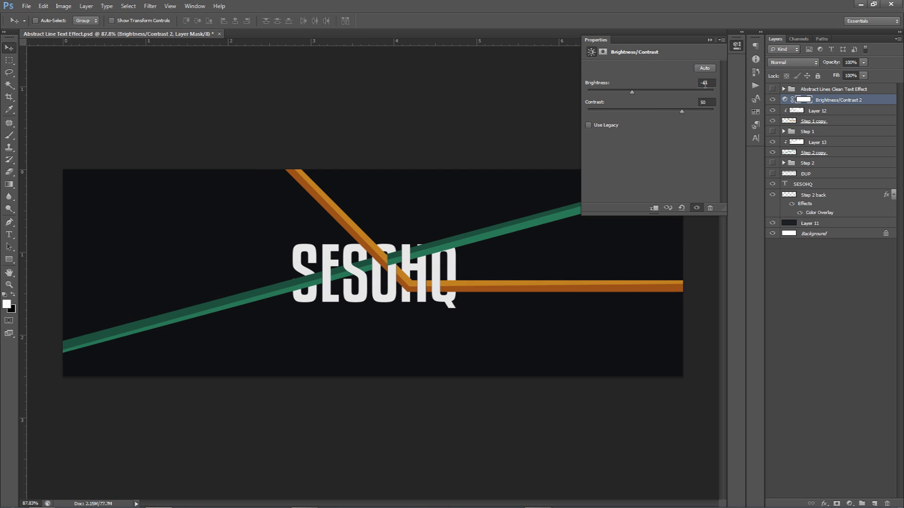
pyautogui.click(833, 103)
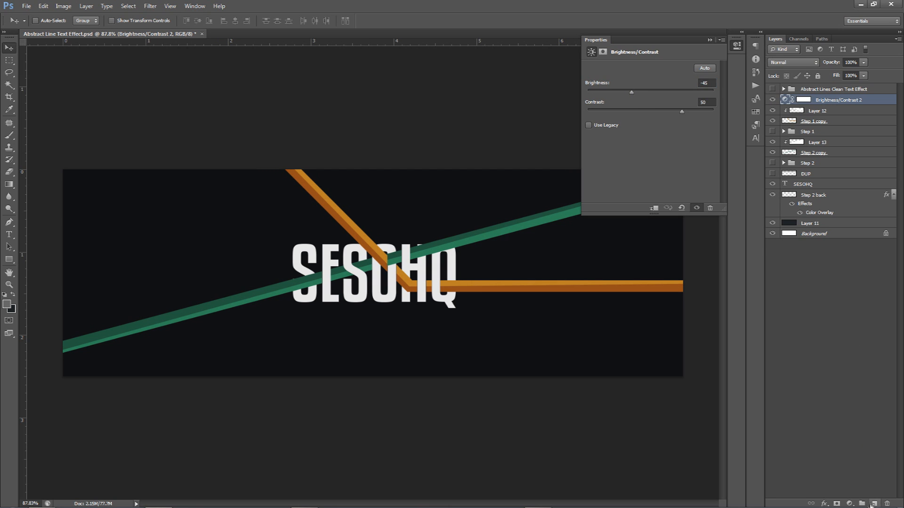
# Add a new layer above the Brightness/Contrast adjustment and prepare a soft brush enlarged to 850 px.
pyautogui.click(873, 504)
pyautogui.press('b')
pyautogui.click(736, 45)
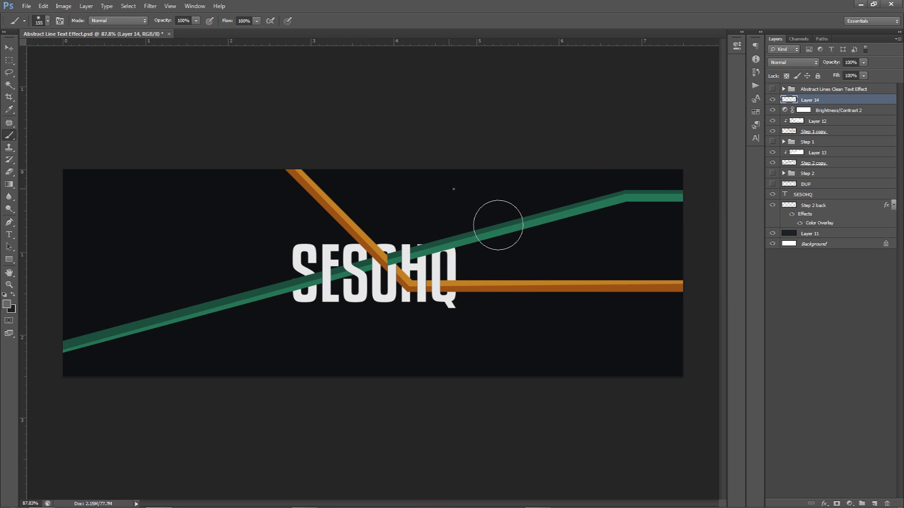
pyautogui.rightClick(454, 189)
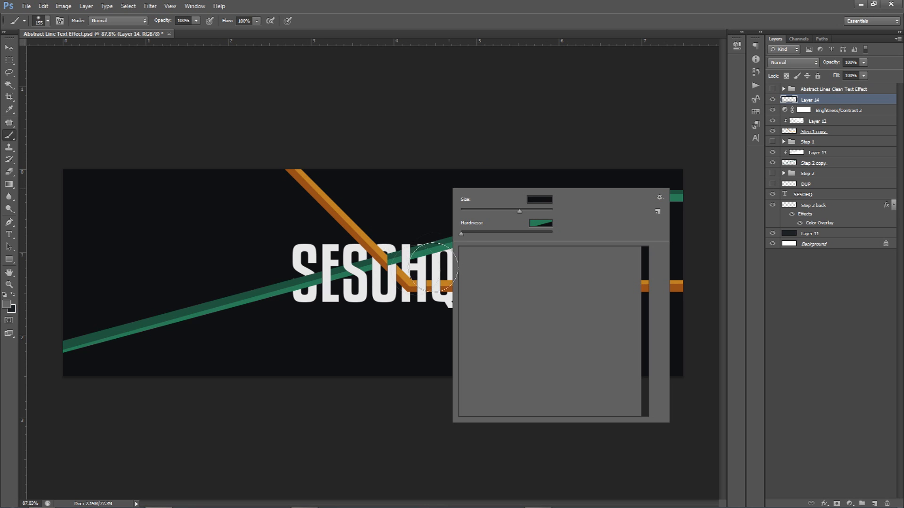
pyautogui.click(391, 251)
pyautogui.moveTo(315, 241)
pyautogui.mouseDown()
pyautogui.moveTo(527, 244)
pyautogui.moveTo(418, 241)
pyautogui.moveTo(437, 242)
pyautogui.mouseUp()
pyautogui.scroll(-4, 436, 241)
pyautogui.moveTo(367, 242); pyautogui.dragTo(371, 241)
pyautogui.scroll(3, 372, 245)
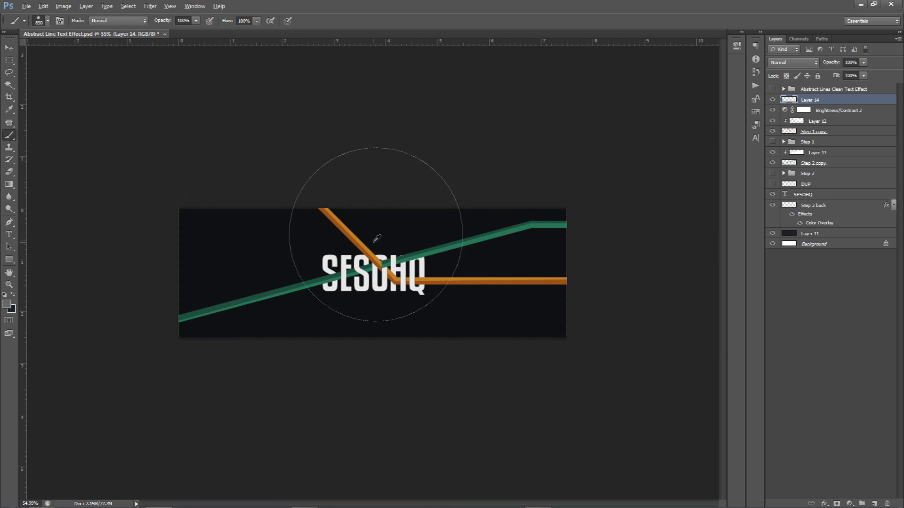
# Dab a soft grey glow above the lettering with a 1138 px brush and lower the layer's opacity to 56%.
pyautogui.scroll(1, 373, 250)
pyautogui.click(375, 116)
pyautogui.hotkey('ctrl', 'z')
pyautogui.moveTo(338, 233)
pyautogui.mouseDown()
pyautogui.moveTo(382, 240)
pyautogui.moveTo(372, 236)
pyautogui.mouseUp()
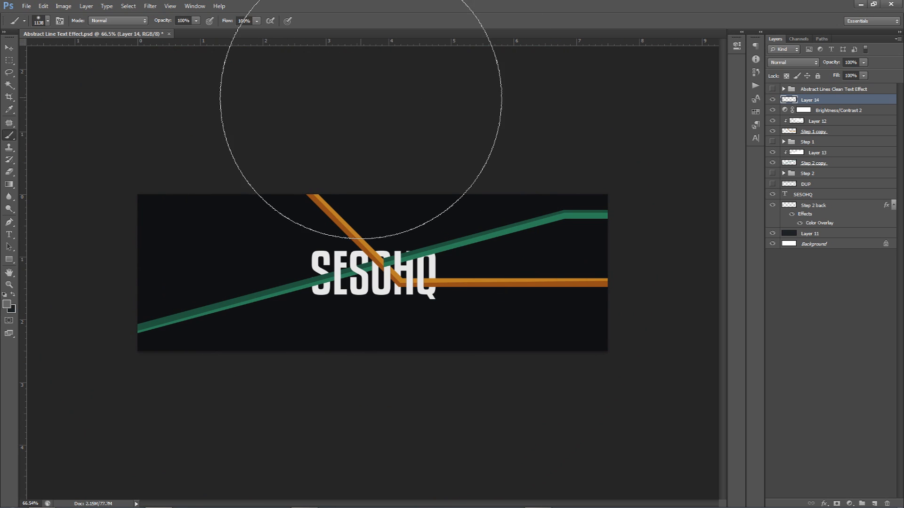
pyautogui.click(375, 93)
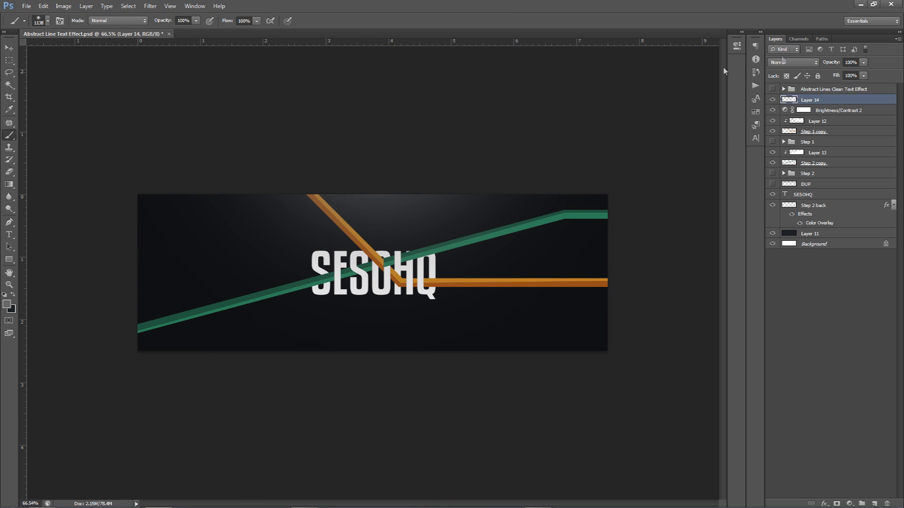
pyautogui.moveTo(850, 76); pyautogui.dragTo(843, 73)
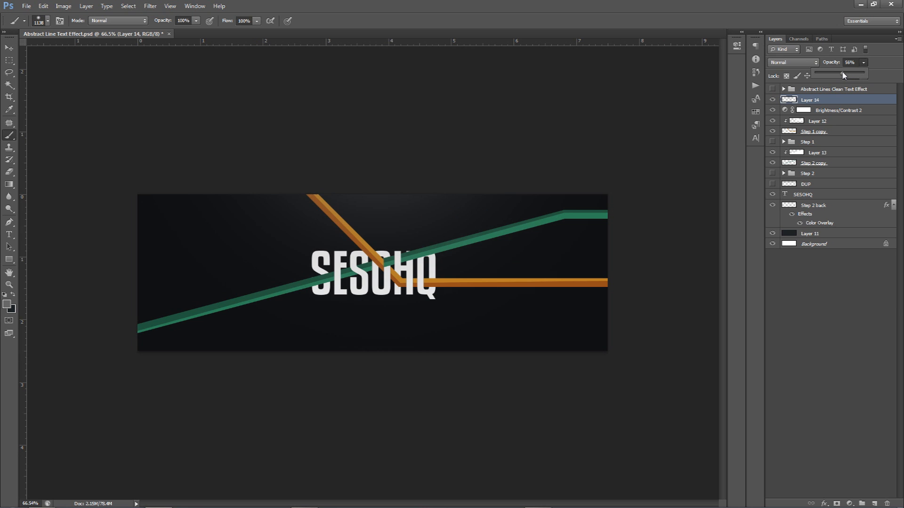
pyautogui.scroll(3, 464, 269)
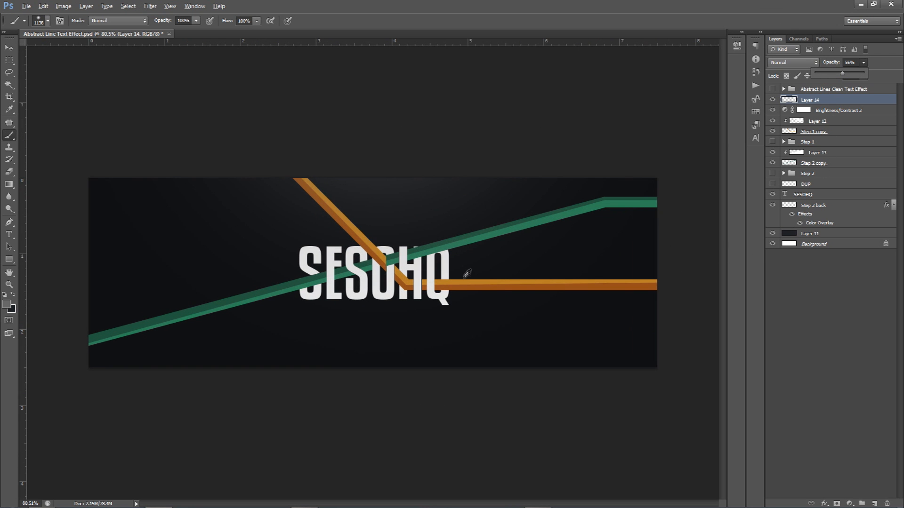
pyautogui.click(874, 503)
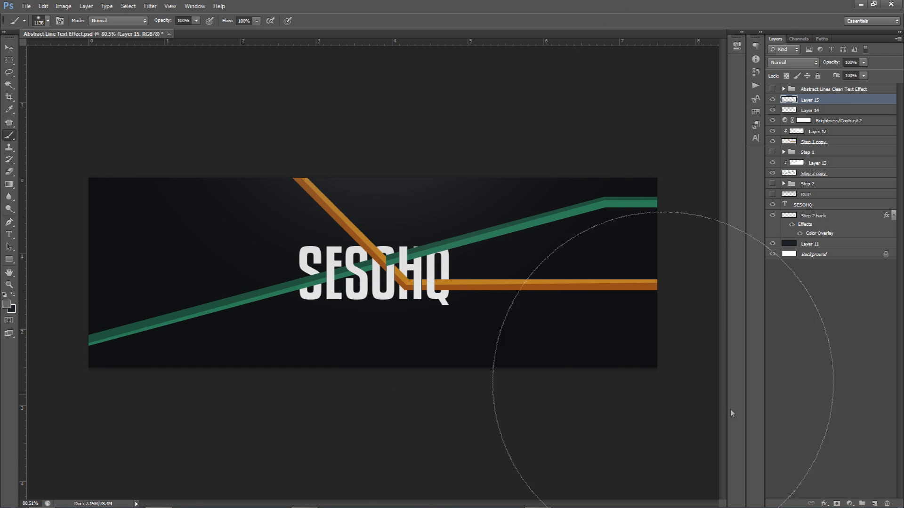
pyautogui.click(312, 332)
pyautogui.moveTo(263, 336); pyautogui.dragTo(142, 335)
pyautogui.click(6, 304)
pyautogui.click(861, 279)
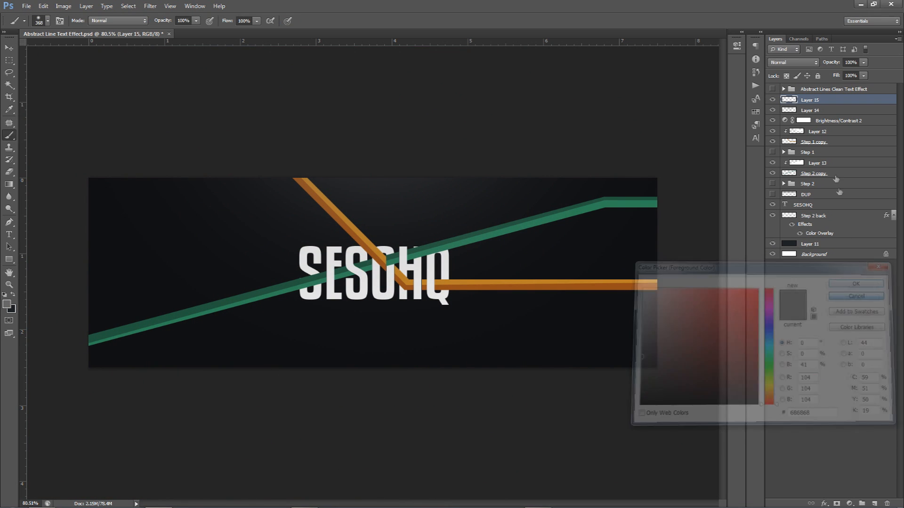
pyautogui.press('Delete')
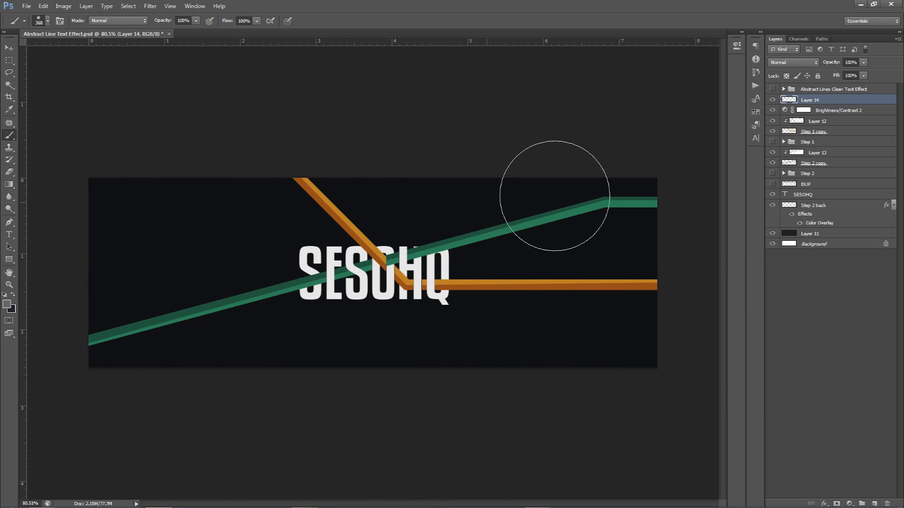
# Set the foreground colour to f1f1f1 and paint a soft glow at the canvas's upper edge above the lettering with a 912 px brush.
pyautogui.click(8, 306)
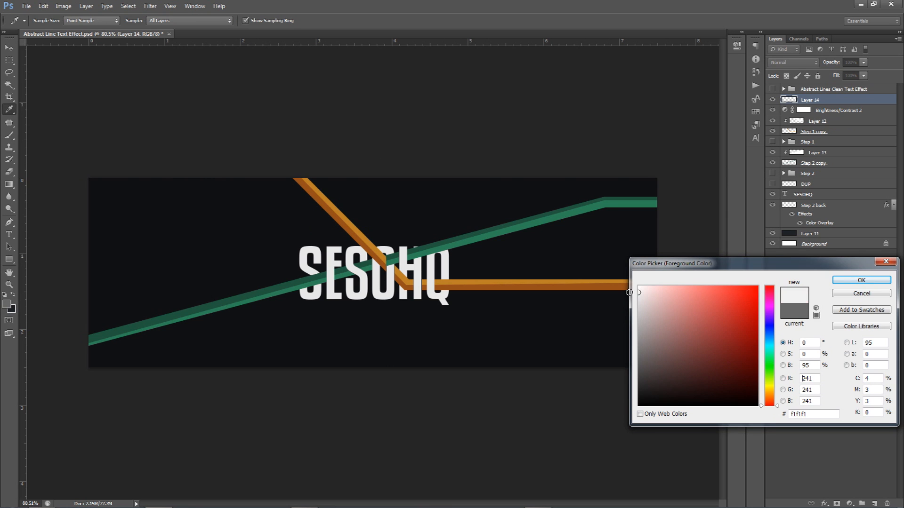
pyautogui.click(838, 279)
pyautogui.click(772, 99)
pyautogui.click(772, 100)
pyautogui.moveTo(358, 241)
pyautogui.mouseDown()
pyautogui.moveTo(448, 236)
pyautogui.moveTo(380, 169)
pyautogui.moveTo(381, 143)
pyautogui.mouseUp()
pyautogui.click(379, 81)
pyautogui.click(376, 89)
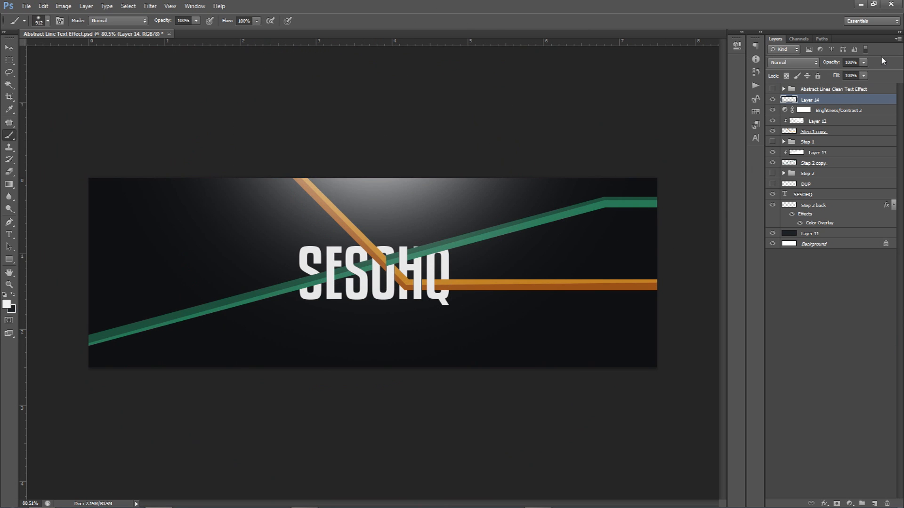
# Lower the opacity of the upper glow on Layer 14 to 33%.
pyautogui.click(863, 62)
pyautogui.moveTo(834, 74); pyautogui.dragTo(833, 75)
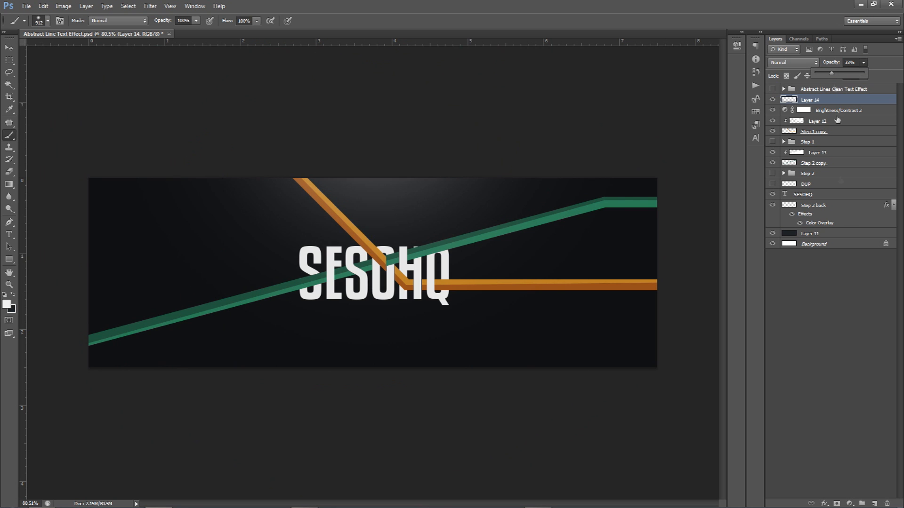
# Add a new layer and dab five soft light spots around the canvas with a brush of about 458 px.
pyautogui.click(875, 503)
pyautogui.moveTo(448, 311)
pyautogui.mouseDown()
pyautogui.moveTo(397, 303)
pyautogui.moveTo(408, 304)
pyautogui.mouseUp()
pyautogui.moveTo(176, 325); pyautogui.dragTo(105, 335)
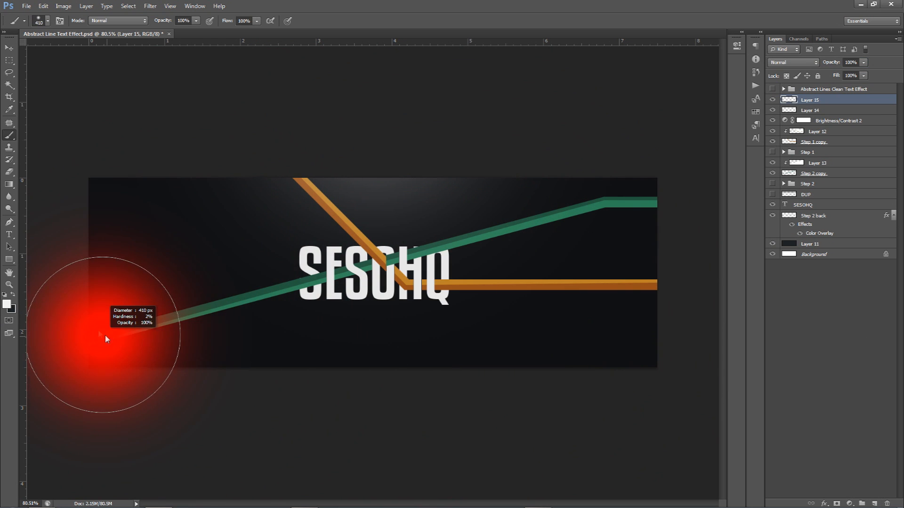
pyautogui.click(97, 326)
pyautogui.click(259, 158)
pyautogui.click(389, 398)
pyautogui.moveTo(457, 237)
pyautogui.mouseDown()
pyautogui.moveTo(499, 227)
pyautogui.moveTo(470, 228)
pyautogui.mouseUp()
pyautogui.click(521, 185)
pyautogui.click(665, 391)
# Set the light spots layer to Overlay blending at 40% opacity.
pyautogui.click(794, 62)
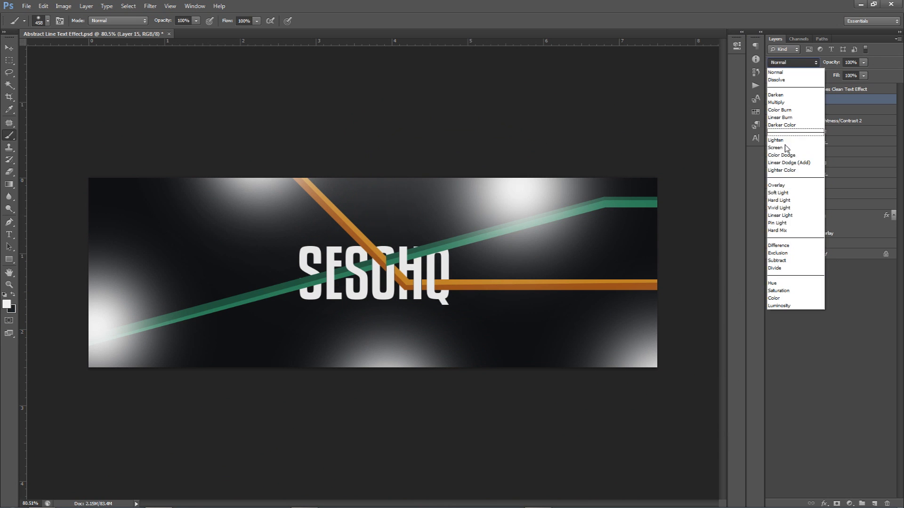
pyautogui.click(779, 181)
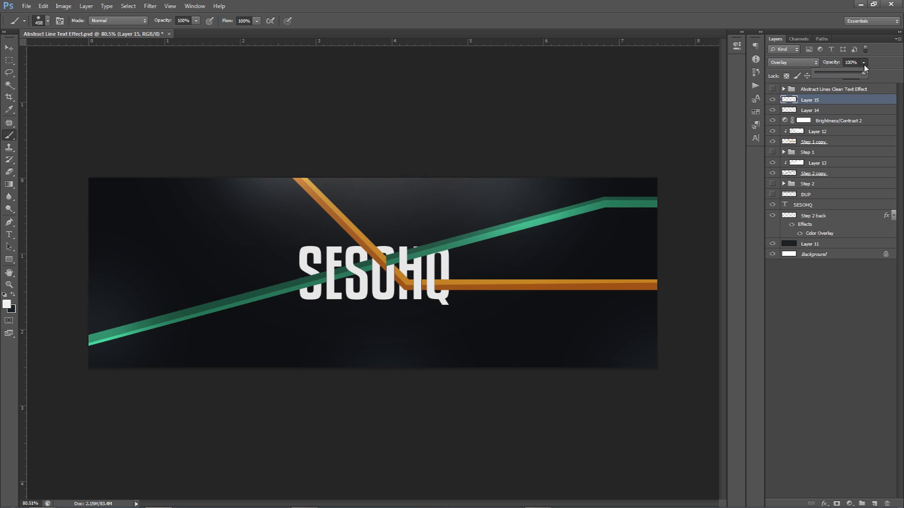
pyautogui.moveTo(842, 77); pyautogui.dragTo(836, 74)
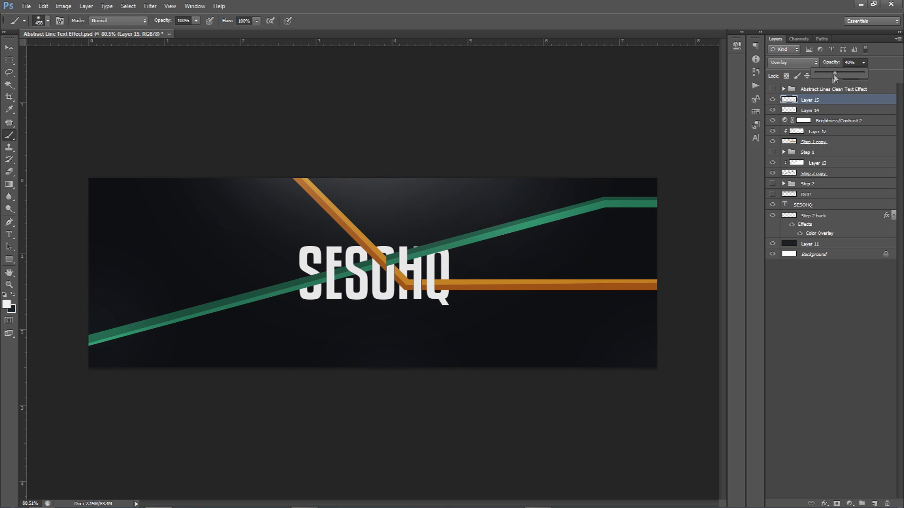
# Paint small highlights along the orange and green lines on Layer 15 with a soft 72 px brush.
pyautogui.scroll(8, 617, 279)
pyautogui.moveTo(610, 294); pyautogui.dragTo(445, 288)
pyautogui.moveTo(448, 287); pyautogui.dragTo(400, 285)
pyautogui.moveTo(339, 284); pyautogui.dragTo(434, 289)
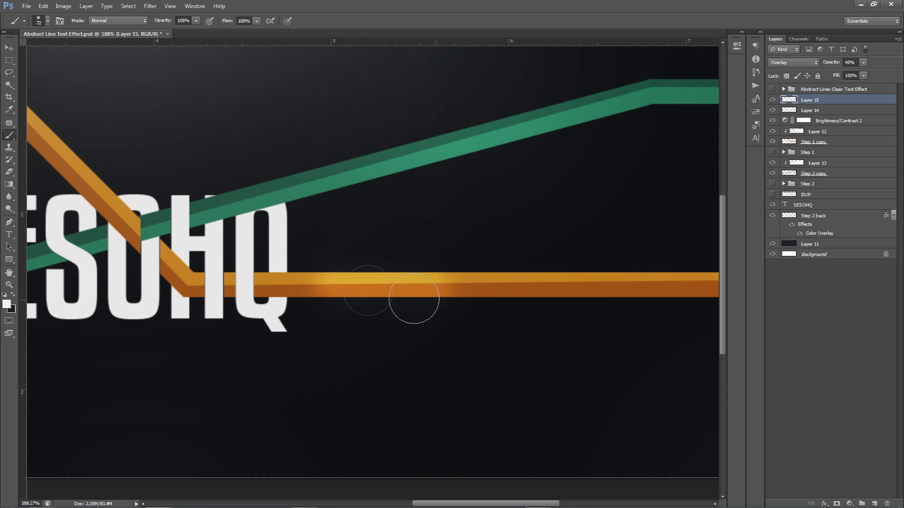
pyautogui.scroll(-4, 446, 286)
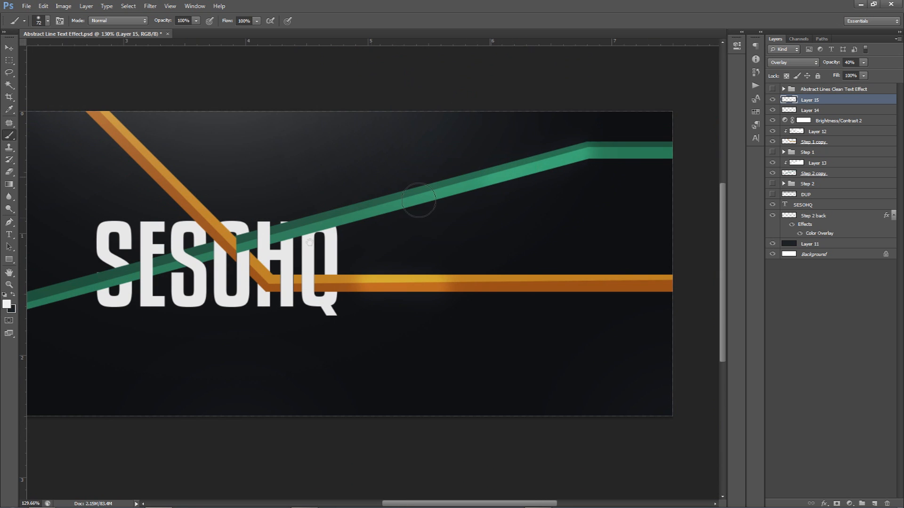
pyautogui.moveTo(292, 257); pyautogui.dragTo(546, 256)
pyautogui.moveTo(323, 288); pyautogui.dragTo(202, 323)
pyautogui.moveTo(413, 192); pyautogui.dragTo(379, 144)
pyautogui.scroll(-4, 338, 113)
pyautogui.scroll(1, 539, 264)
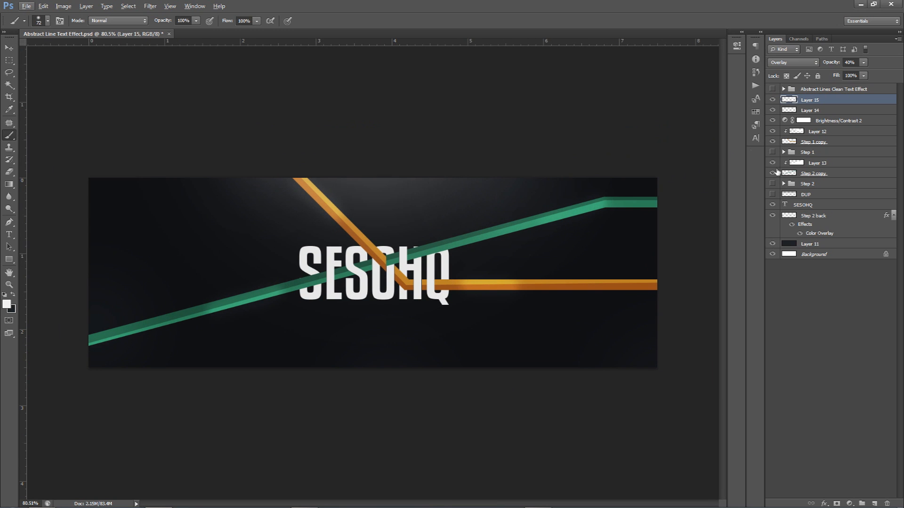
# Duplicate all layers from Layer 15 down to Layer 11 and merge the copies into one layer.
pyautogui.keyDown('shift'); pyautogui.click(815, 245); pyautogui.keyUp('shift')
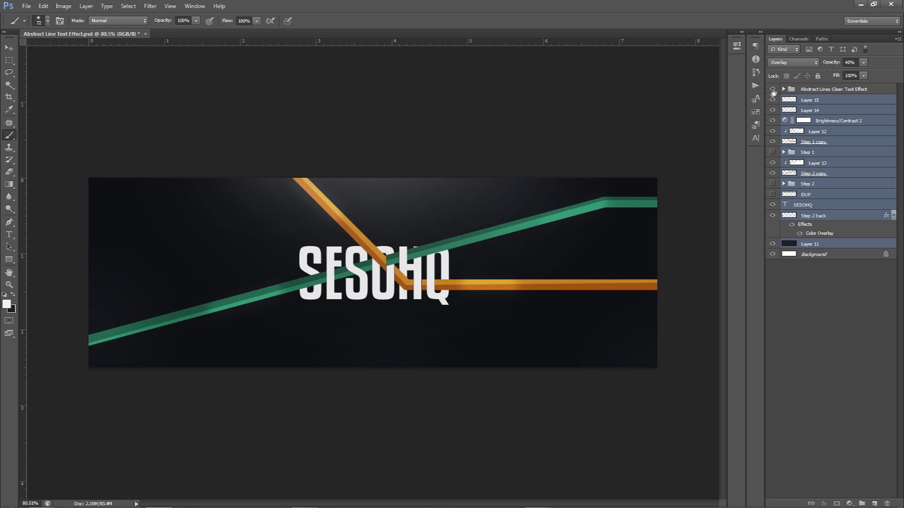
pyautogui.click(772, 89)
pyautogui.click(772, 89)
pyautogui.hotkey('ctrl', 'j')
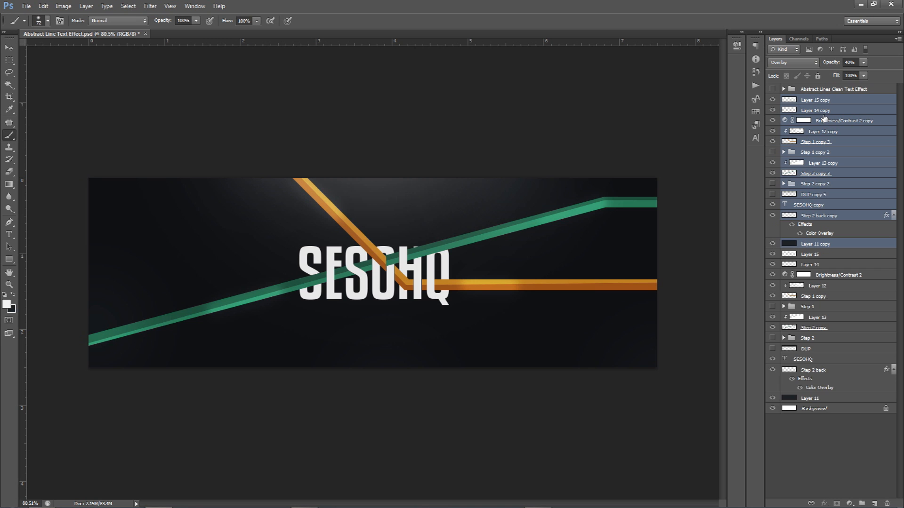
pyautogui.hotkey('ctrl', 'e')
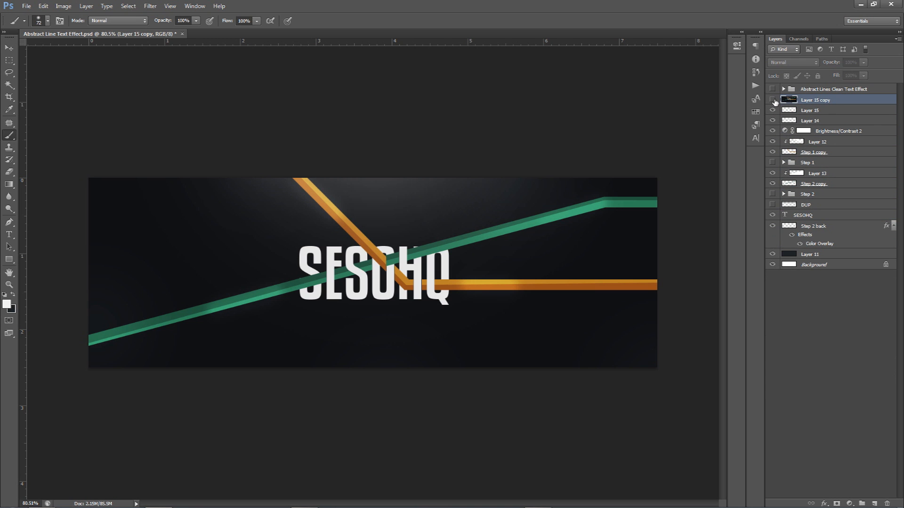
pyautogui.press('v')
pyautogui.moveTo(488, 221)
pyautogui.mouseDown()
pyautogui.moveTo(572, 256)
pyautogui.moveTo(538, 275)
pyautogui.moveTo(520, 268)
pyautogui.mouseUp()
pyautogui.hotkey('ctrl', 'z')
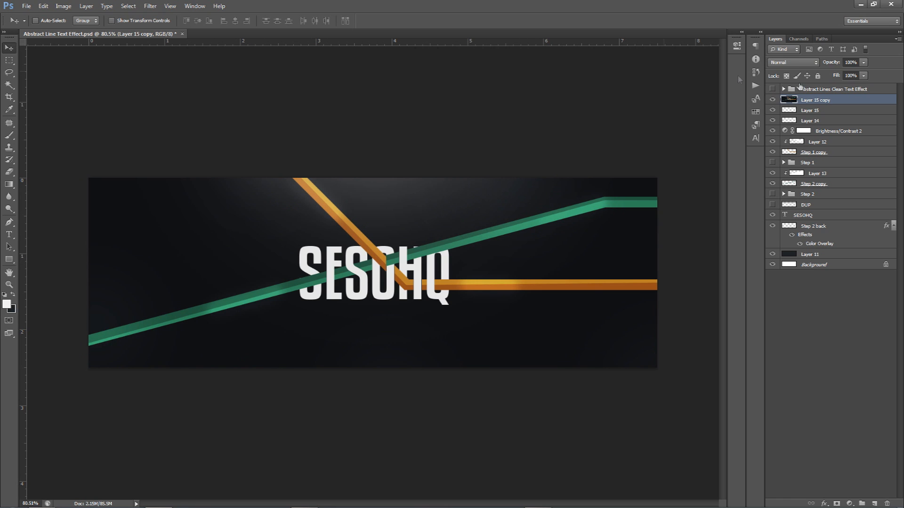
# Set the merged Layer 15 copy to Multiply blending at 20% opacity.
pyautogui.click(794, 63)
pyautogui.click(790, 102)
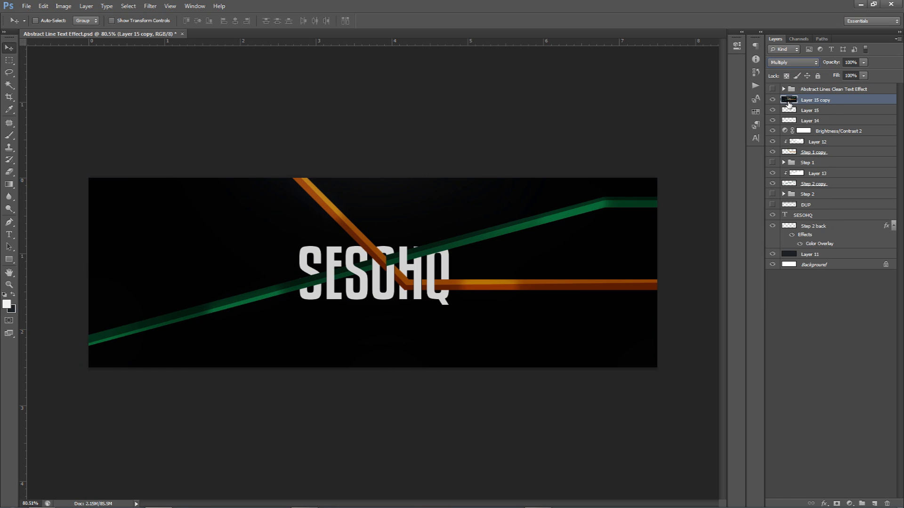
pyautogui.moveTo(865, 65); pyautogui.dragTo(838, 65)
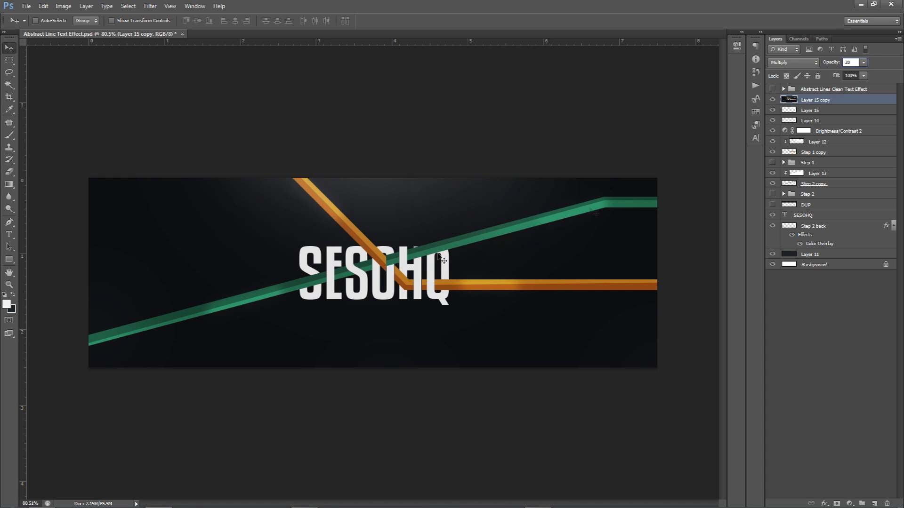
pyautogui.press('Return')
# Erase areas of the merged Multiply layer around the lettering with a large soft eraser of about 710 px.
pyautogui.press('e')
pyautogui.moveTo(397, 258); pyautogui.dragTo(421, 258)
pyautogui.click(192, 335)
pyautogui.moveTo(248, 303); pyautogui.dragTo(217, 305)
pyautogui.click(247, 174)
pyautogui.click(376, 362)
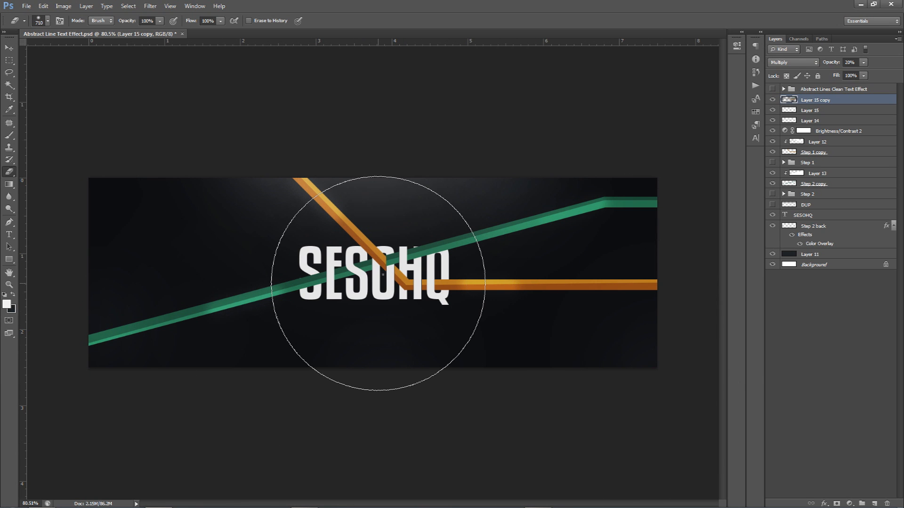
# Compare the artwork with the merged Multiply layer hidden and shown.
pyautogui.rightClick(378, 283)
pyautogui.press('Escape')
pyautogui.click(771, 90)
pyautogui.click(771, 91)
pyautogui.click(773, 100)
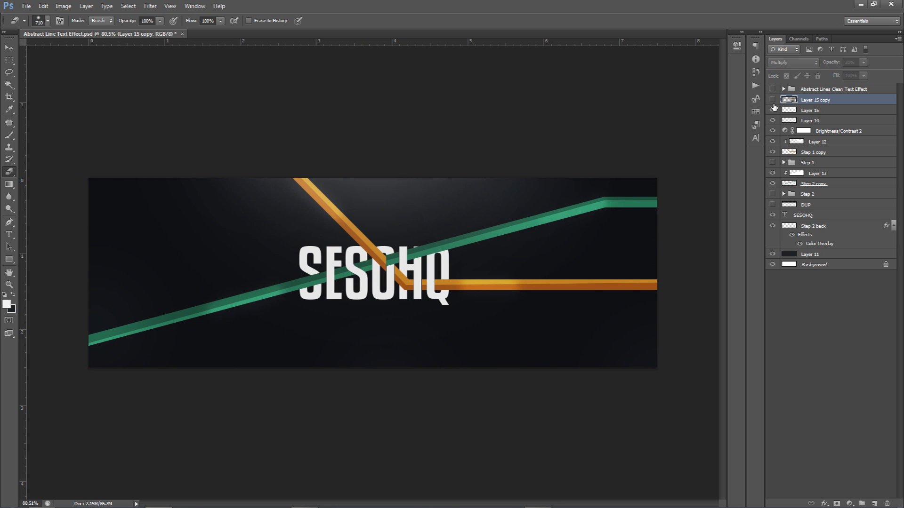
pyautogui.click(772, 100)
pyautogui.click(772, 100)
pyautogui.click(772, 99)
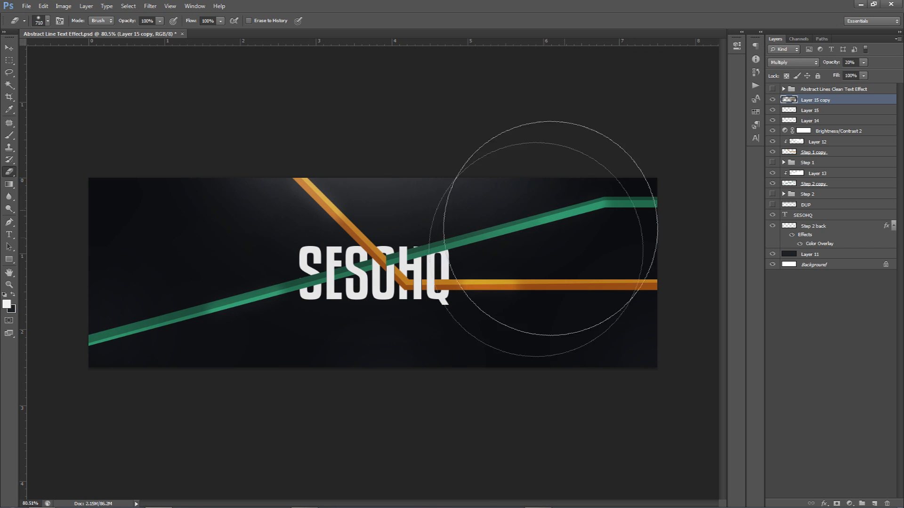
# Add the tagline text LOOKING REALLY NICE below the SESOHQ lettering.
pyautogui.press('v')
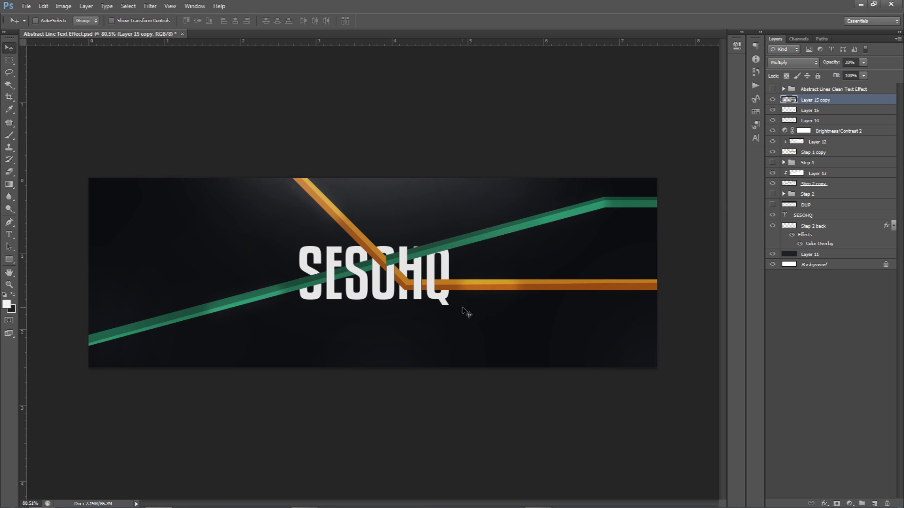
pyautogui.press('t')
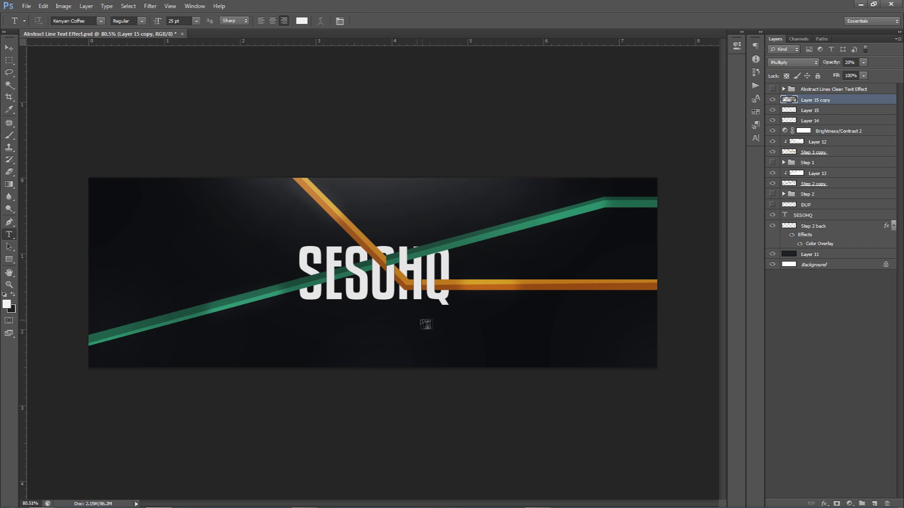
pyautogui.click(384, 317)
pyautogui.write('LOOKING')
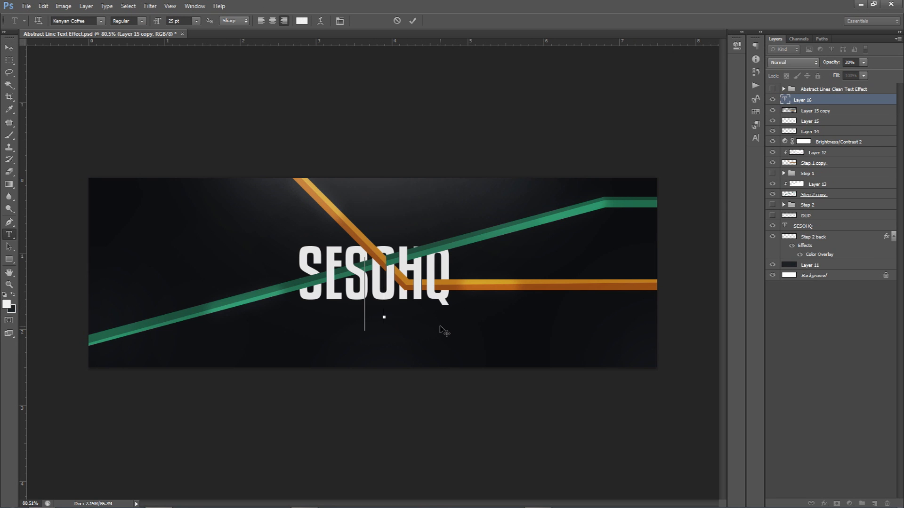
pyautogui.write(' REALLY NICE')
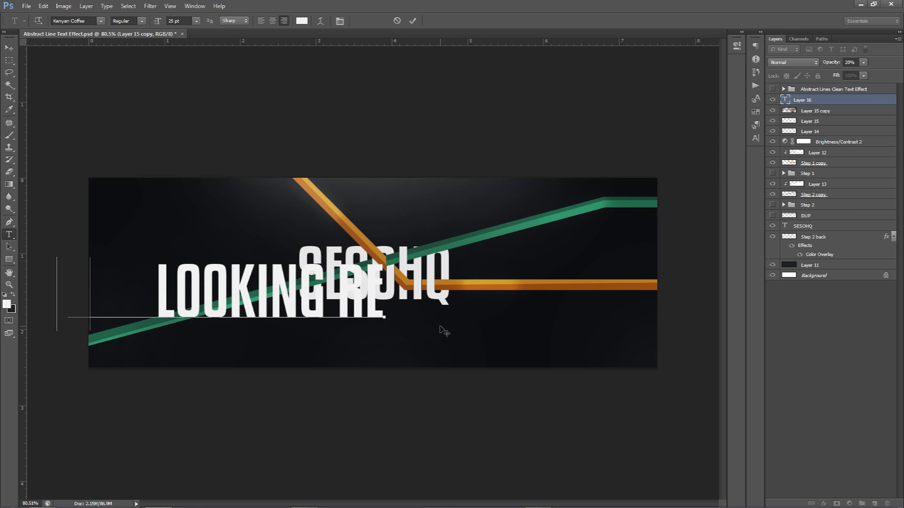
# Change the whole tagline to the Nexa Bold font at 2 pt.
pyautogui.hotkey('ctrl', 'a')
pyautogui.click(755, 136)
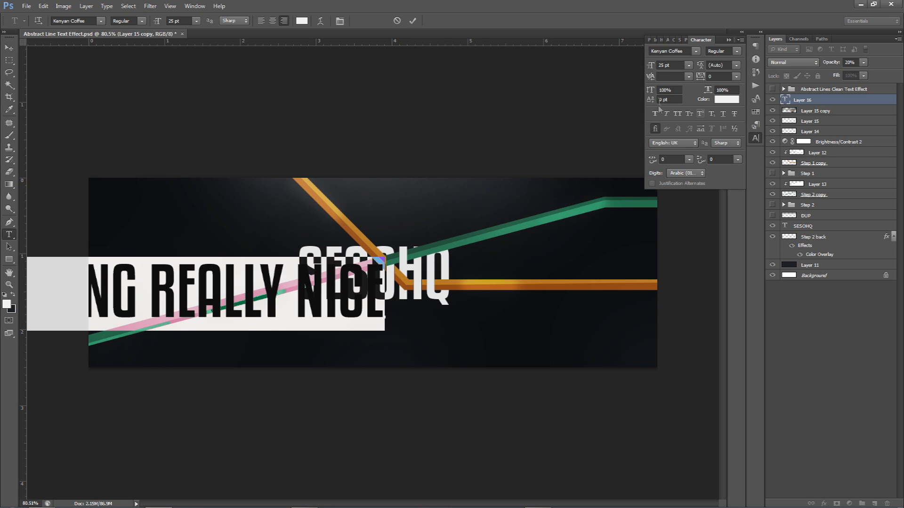
pyautogui.click(677, 51)
pyautogui.press('Return')
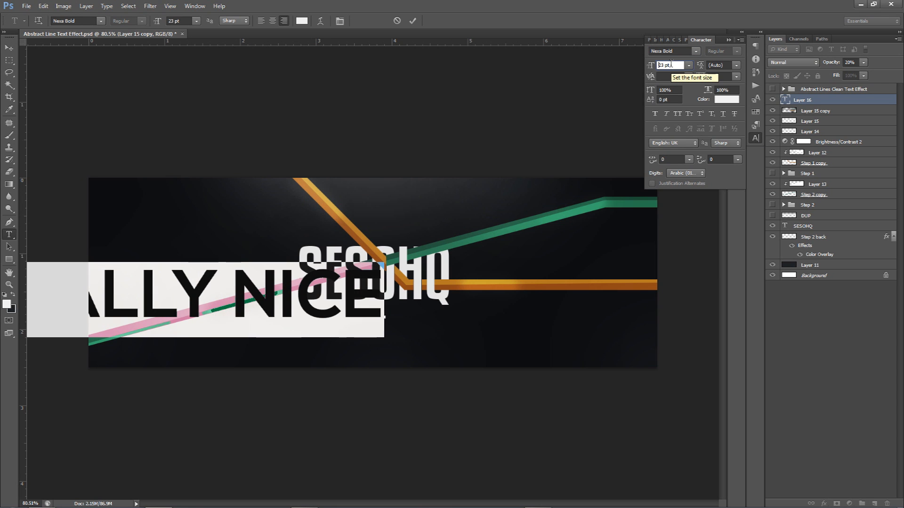
pyautogui.write('2')
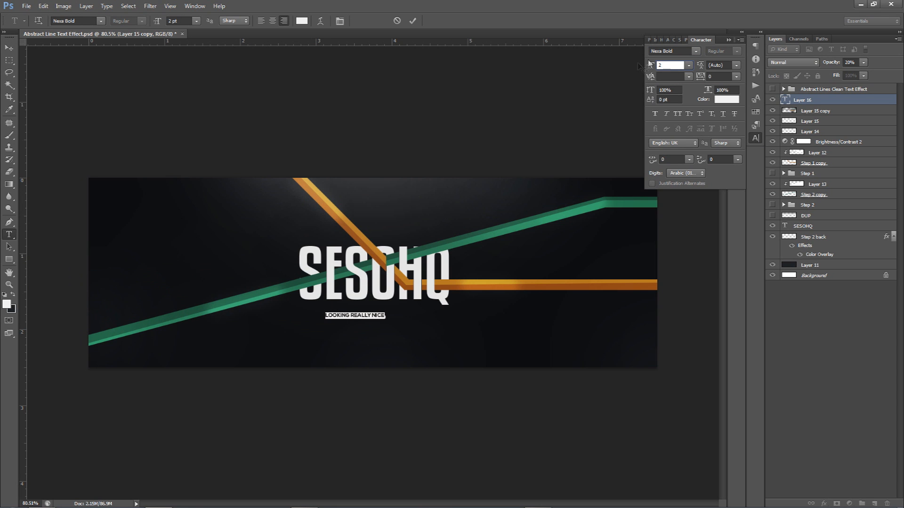
pyautogui.click(413, 21)
# Move the tagline directly beneath the right half of the SESOHQ lettering, beside the tail of the Q.
pyautogui.press('v')
pyautogui.moveTo(408, 301); pyautogui.dragTo(462, 288)
pyautogui.press('Right')
pyautogui.press('Down')
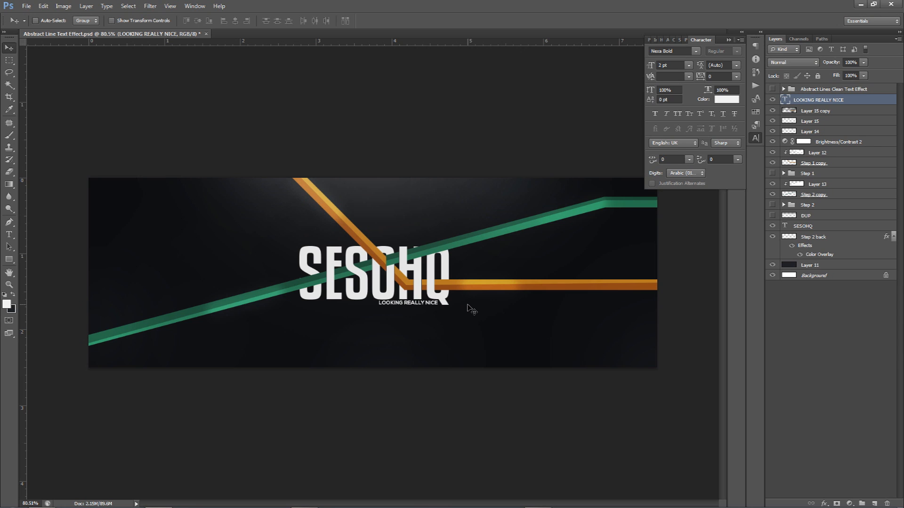
# Select Layer 11 and check the hex code of the current background colour.
pyautogui.click(833, 267)
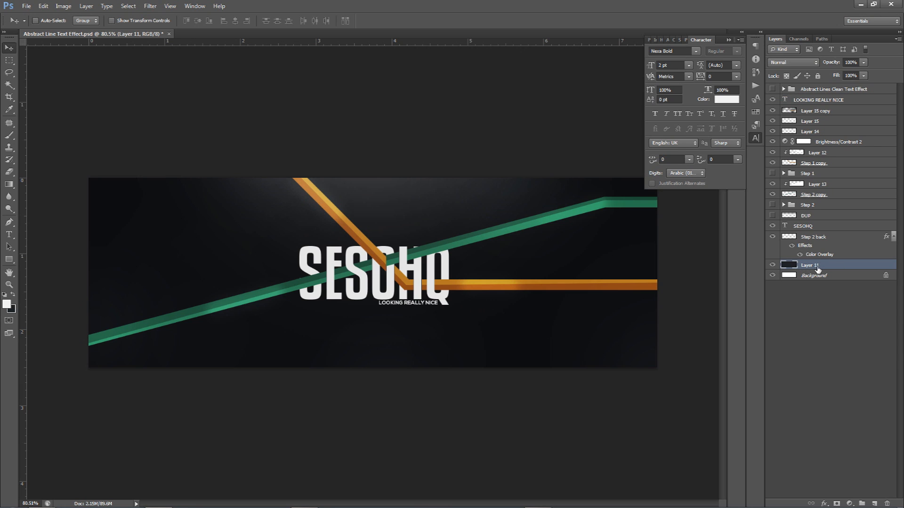
pyautogui.click(11, 310)
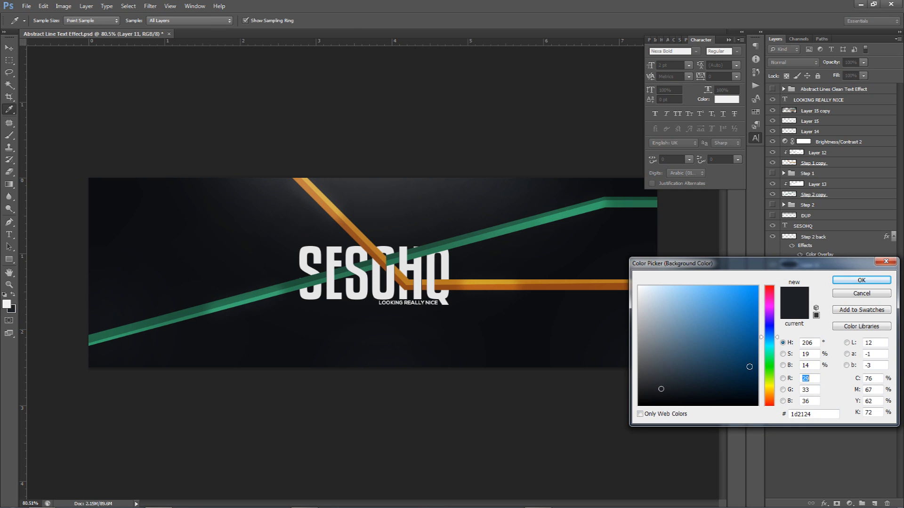
pyautogui.click(800, 417)
pyautogui.click(861, 280)
pyautogui.press('v')
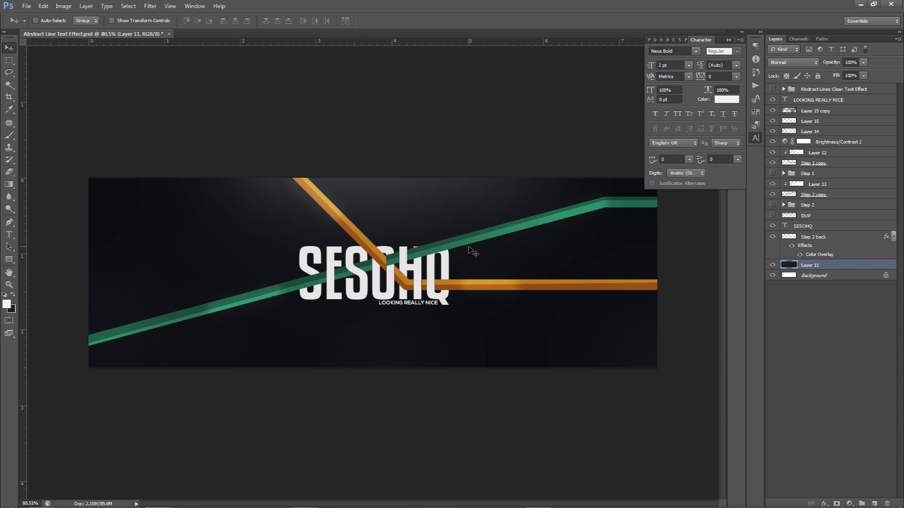
# Show the Abstract Lines Clean Text Effect group to view the reference design.
pyautogui.click(772, 89)
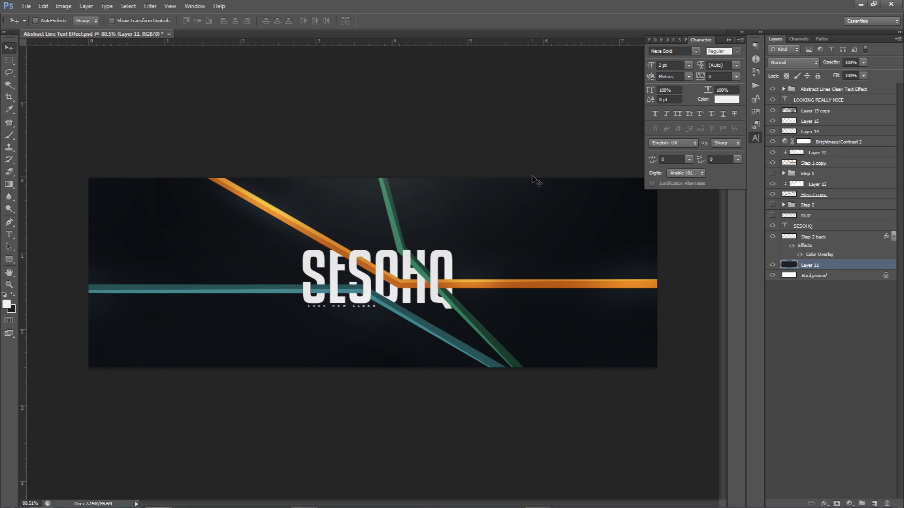